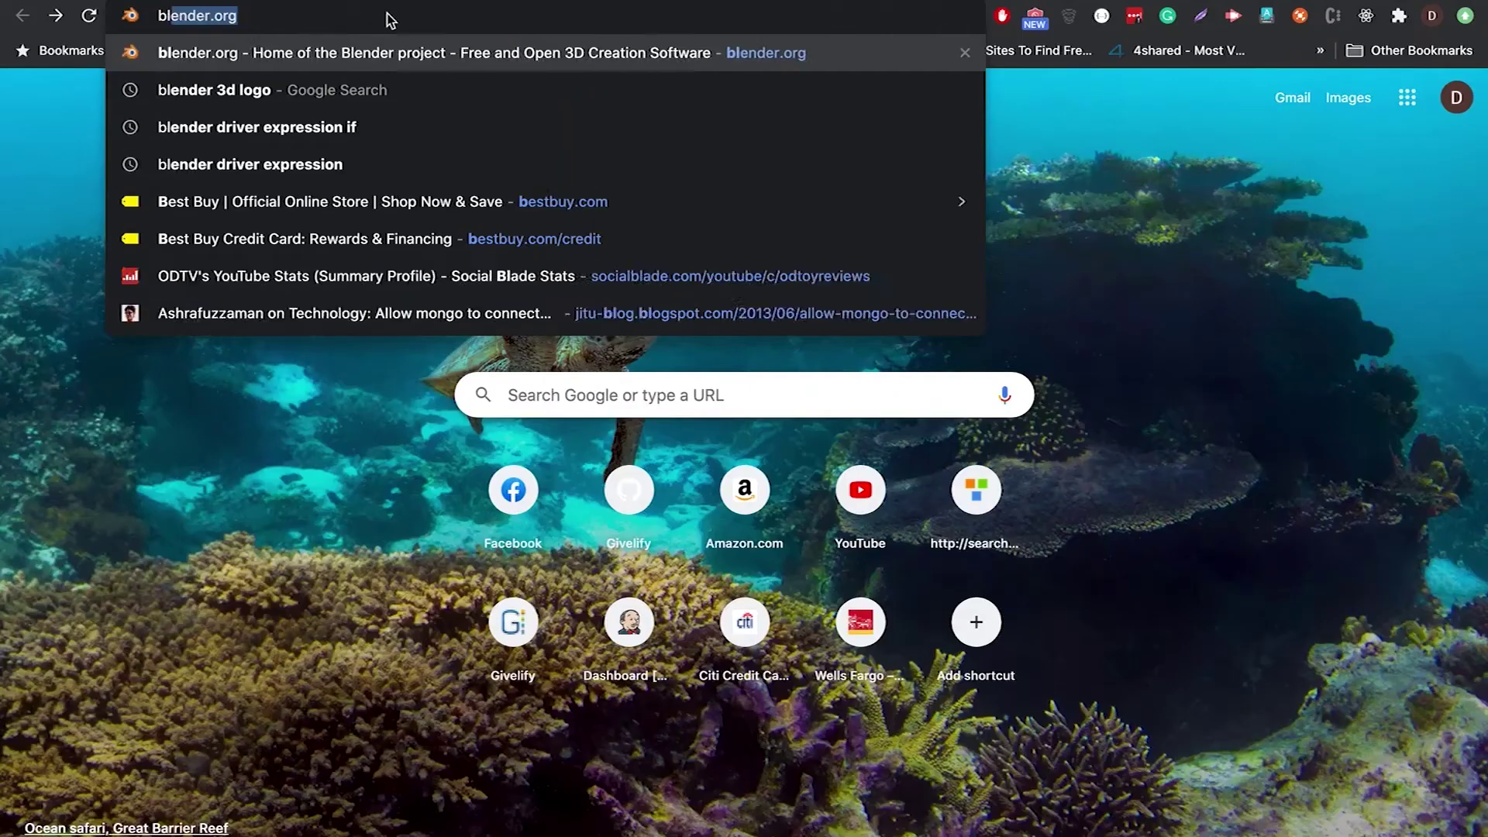
Go to blender.org and download Blender 2.90 for macOS
type("lender.org")
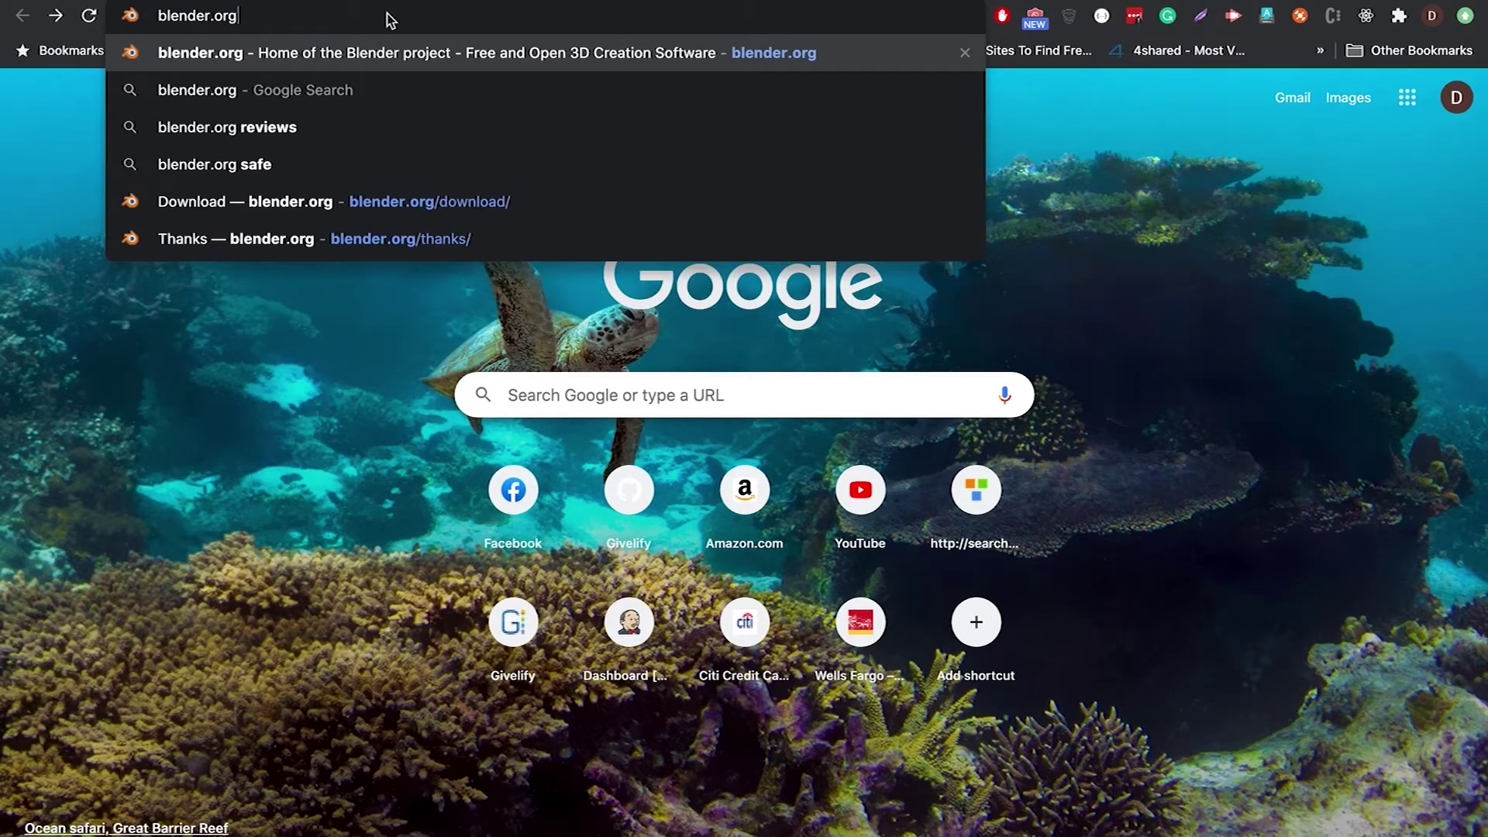
key("Return")
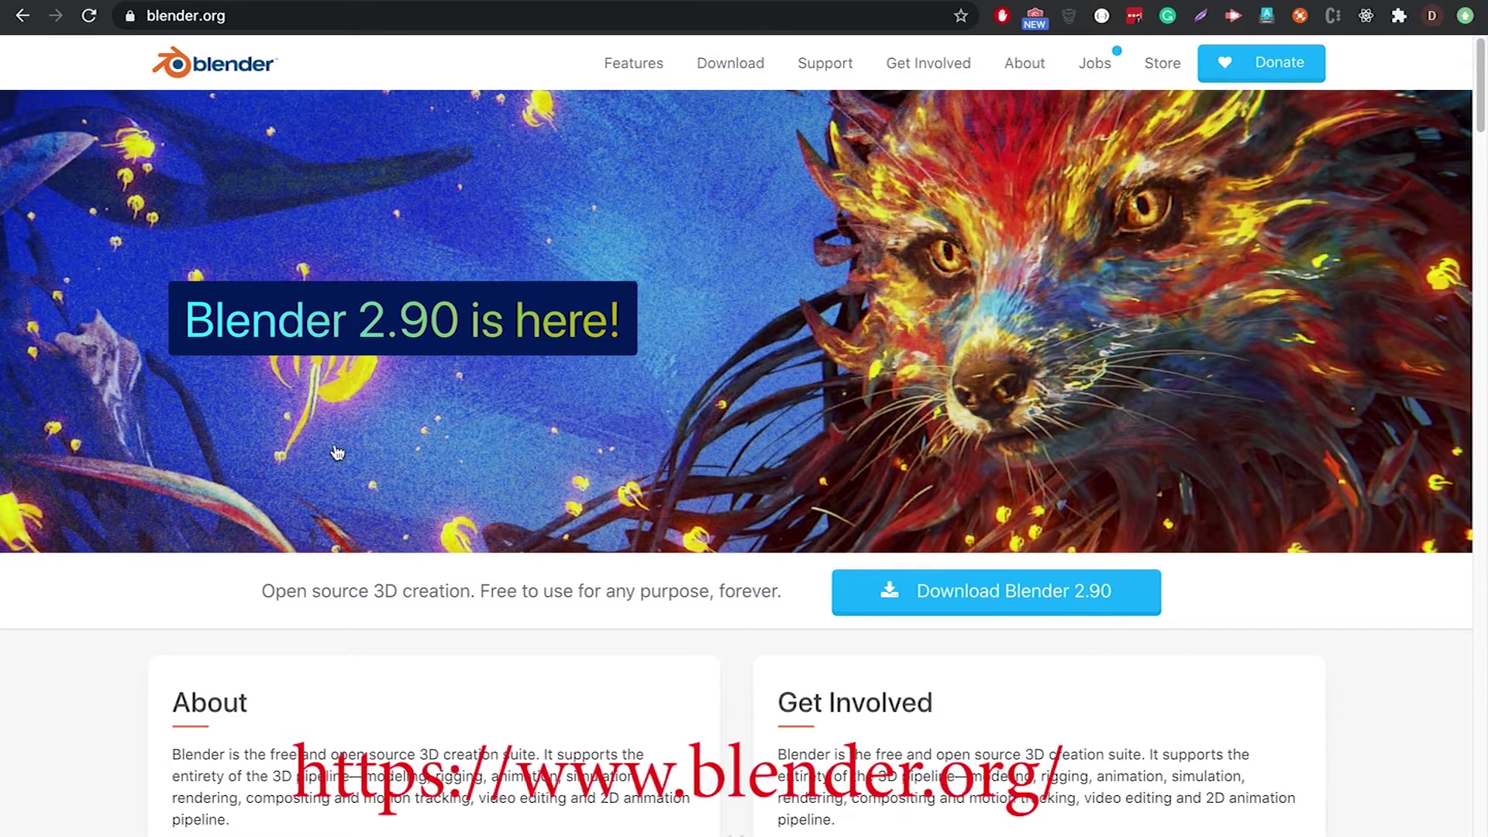
left_click(367, 327)
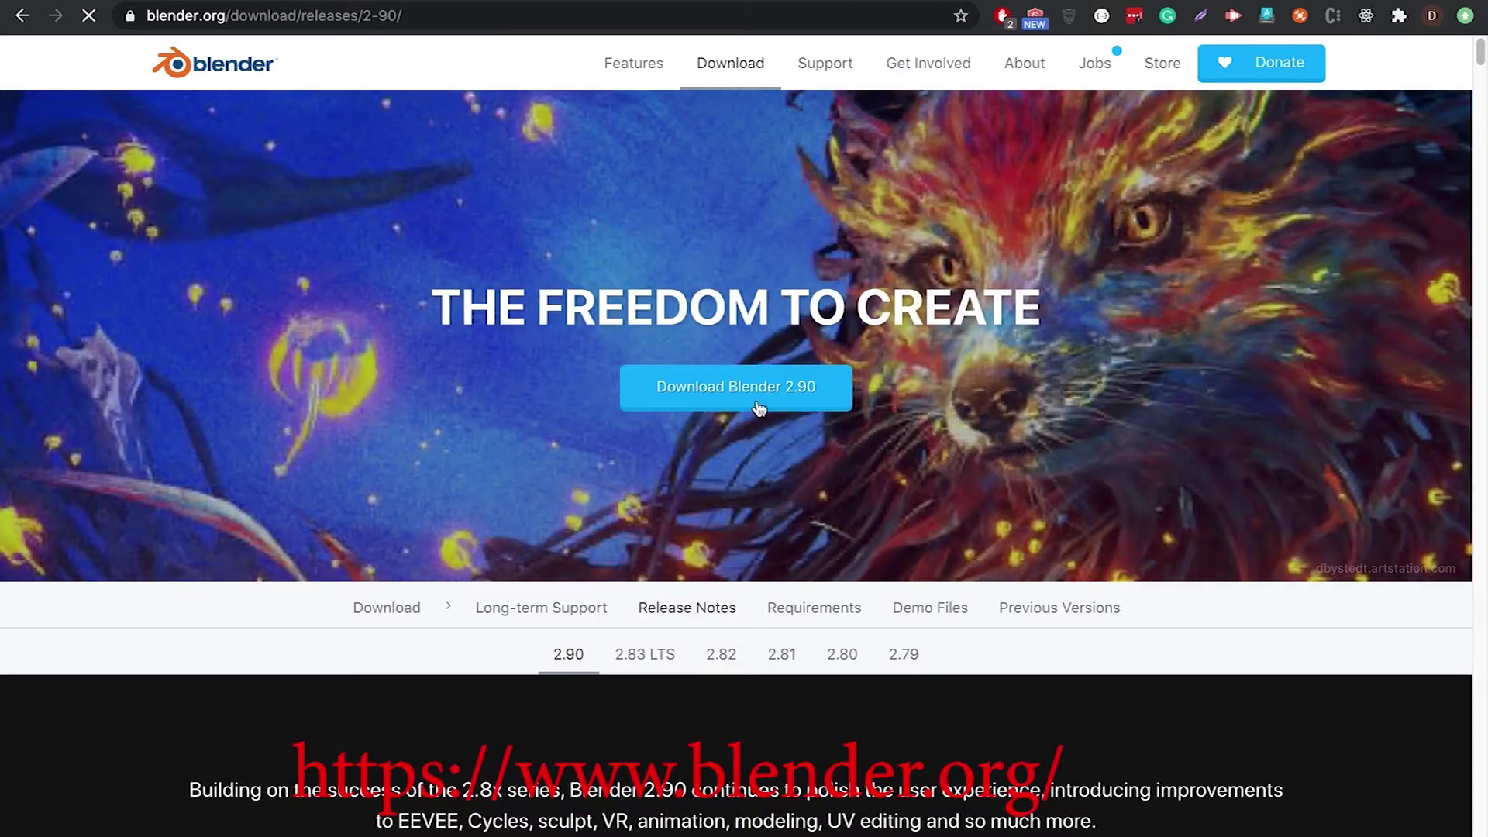
left_click(750, 394)
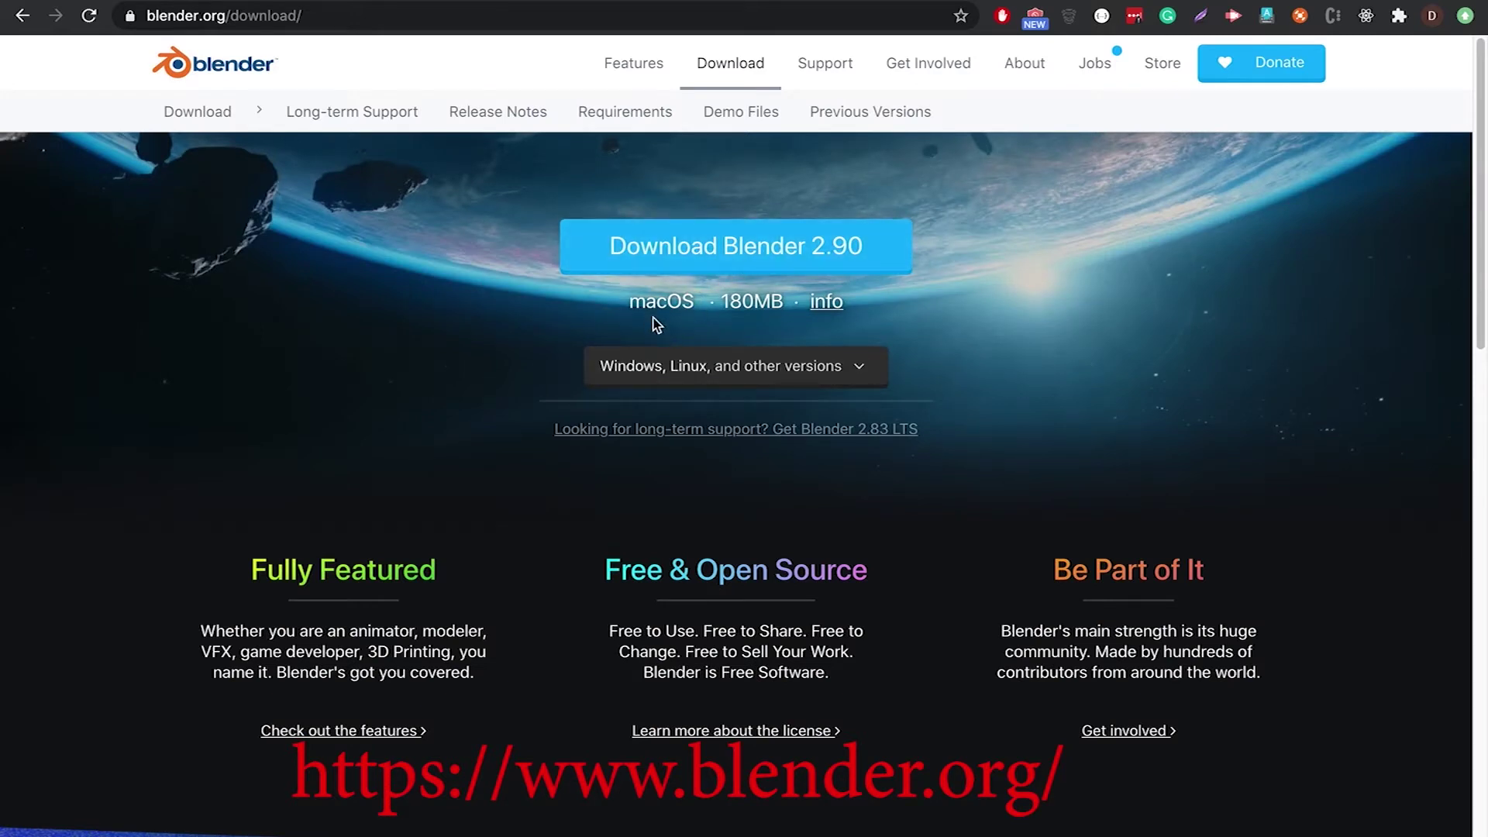
left_click(730, 244)
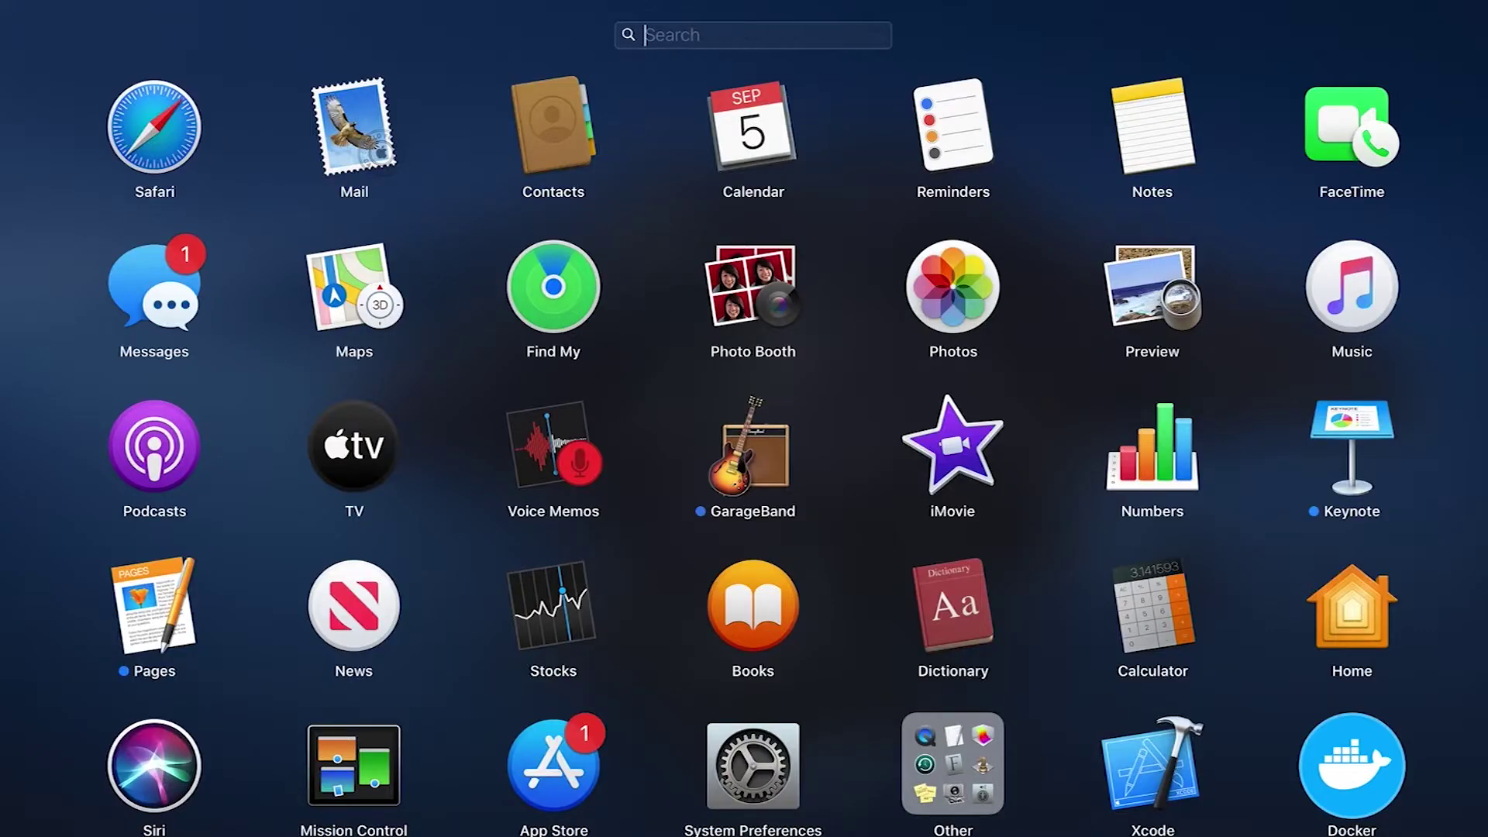
Launch Blender and start a new General file, bringing the default cube scene into view
type("blender")
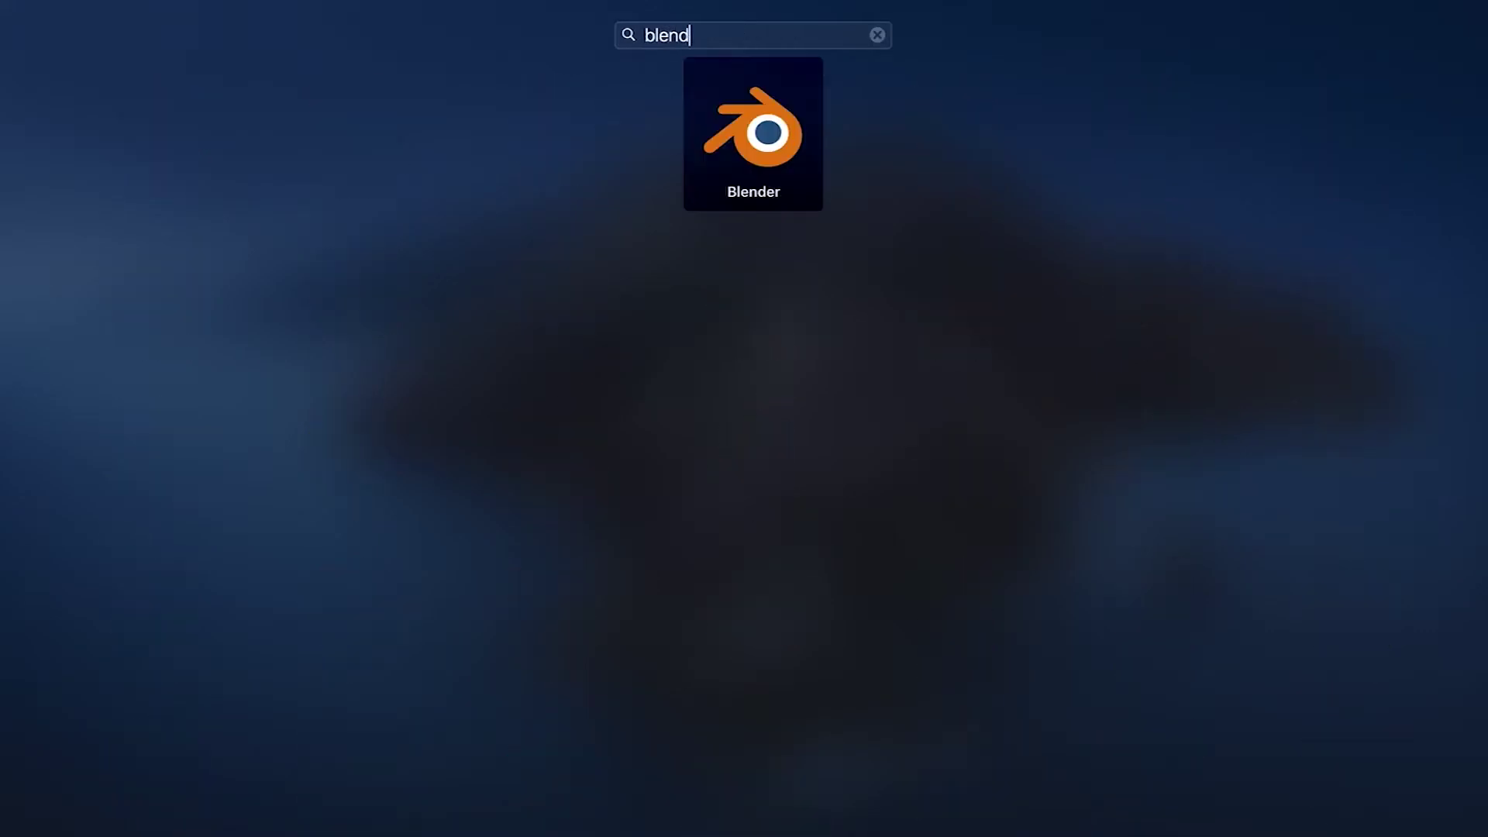
key("Return")
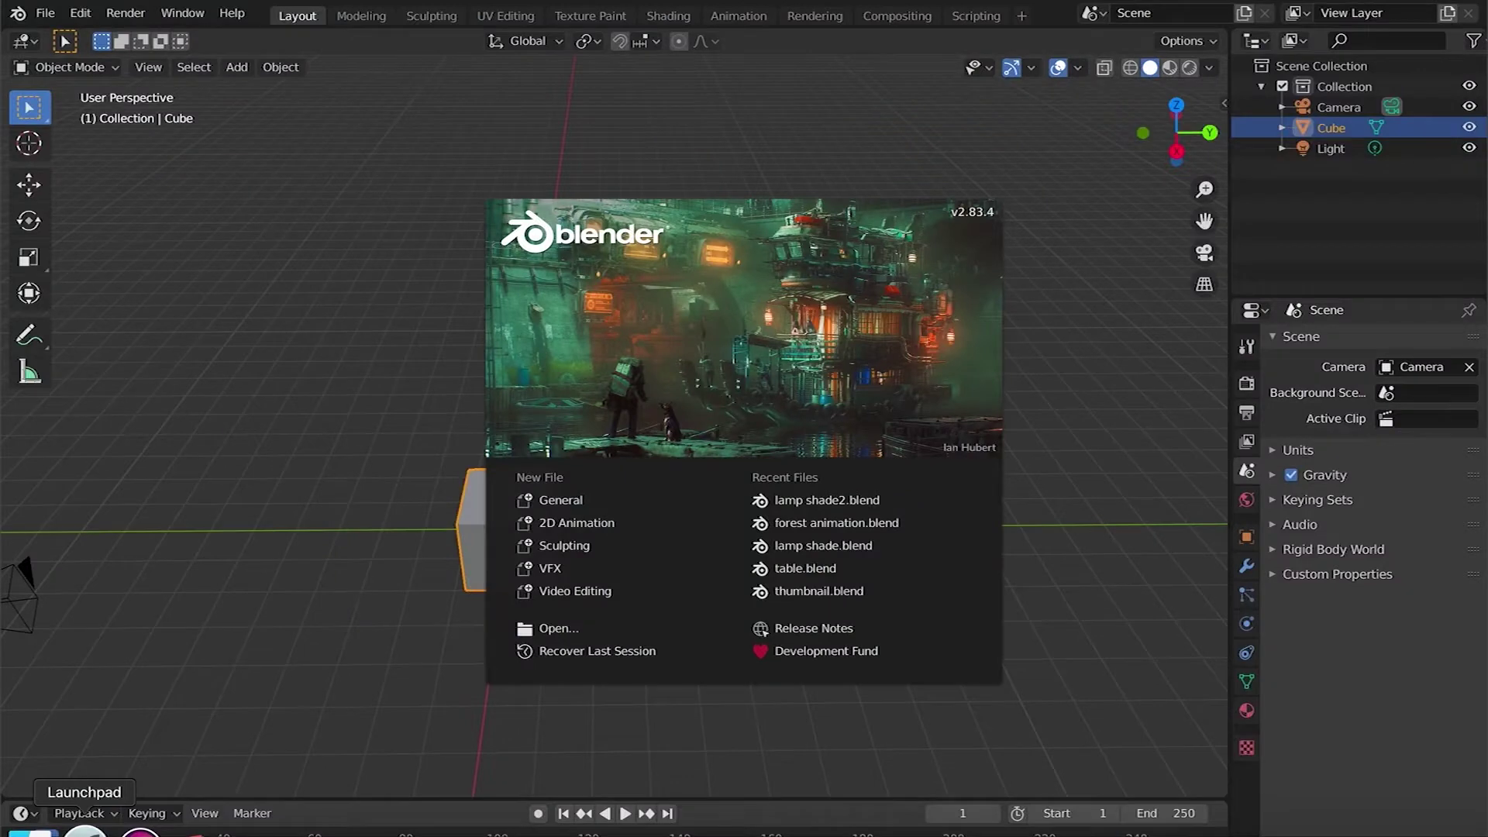
left_click(558, 500)
scroll(439, 541, "left", 10)
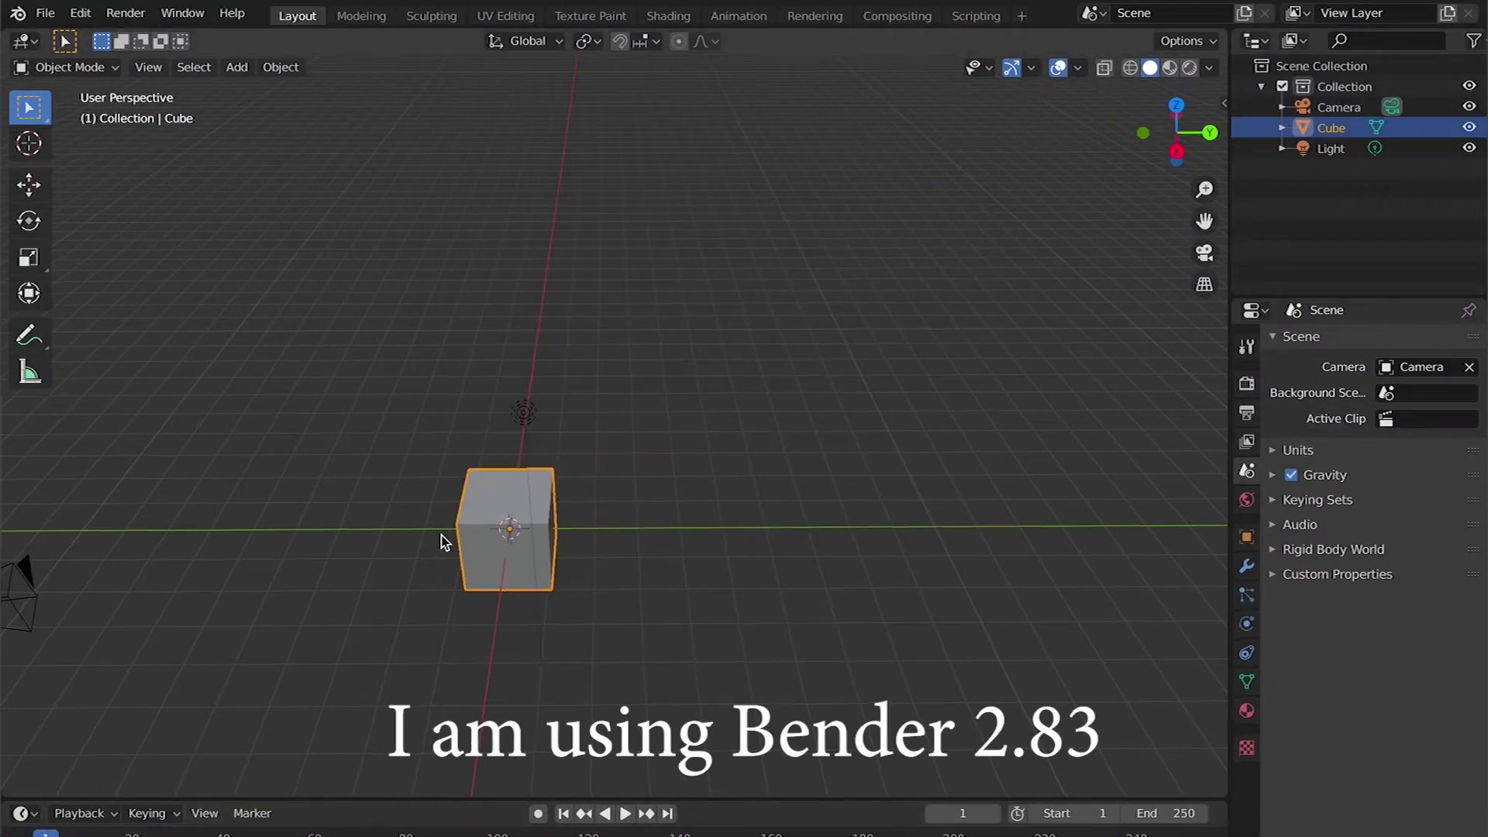
scroll(439, 540, "left", 8)
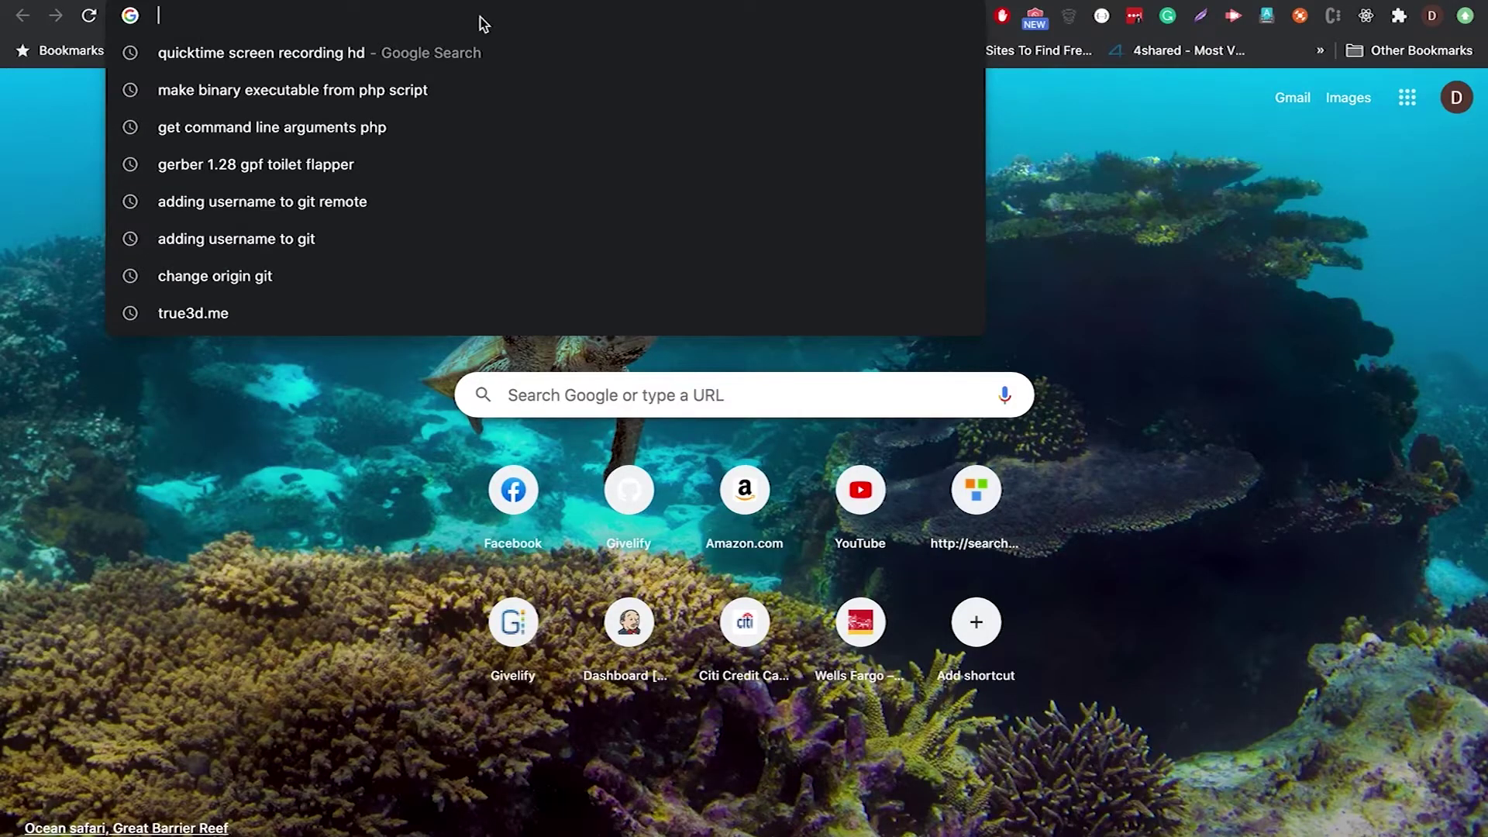
In the web browser, open true3d.me and look through the latest models on its home page
type("true")
key("Return")
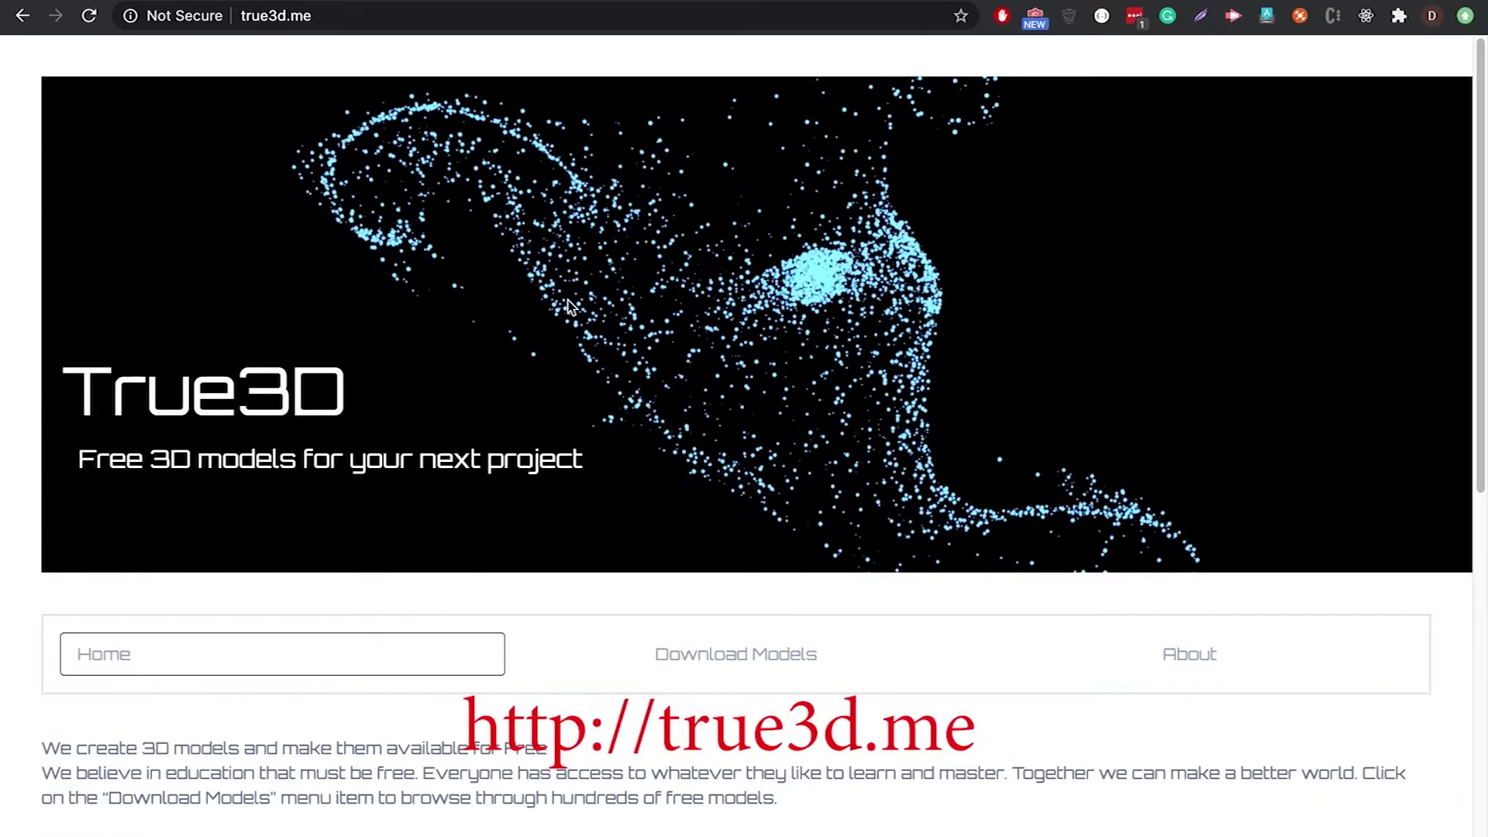
scroll(510, 610, "down", 2)
scroll(509, 602, "down", 4)
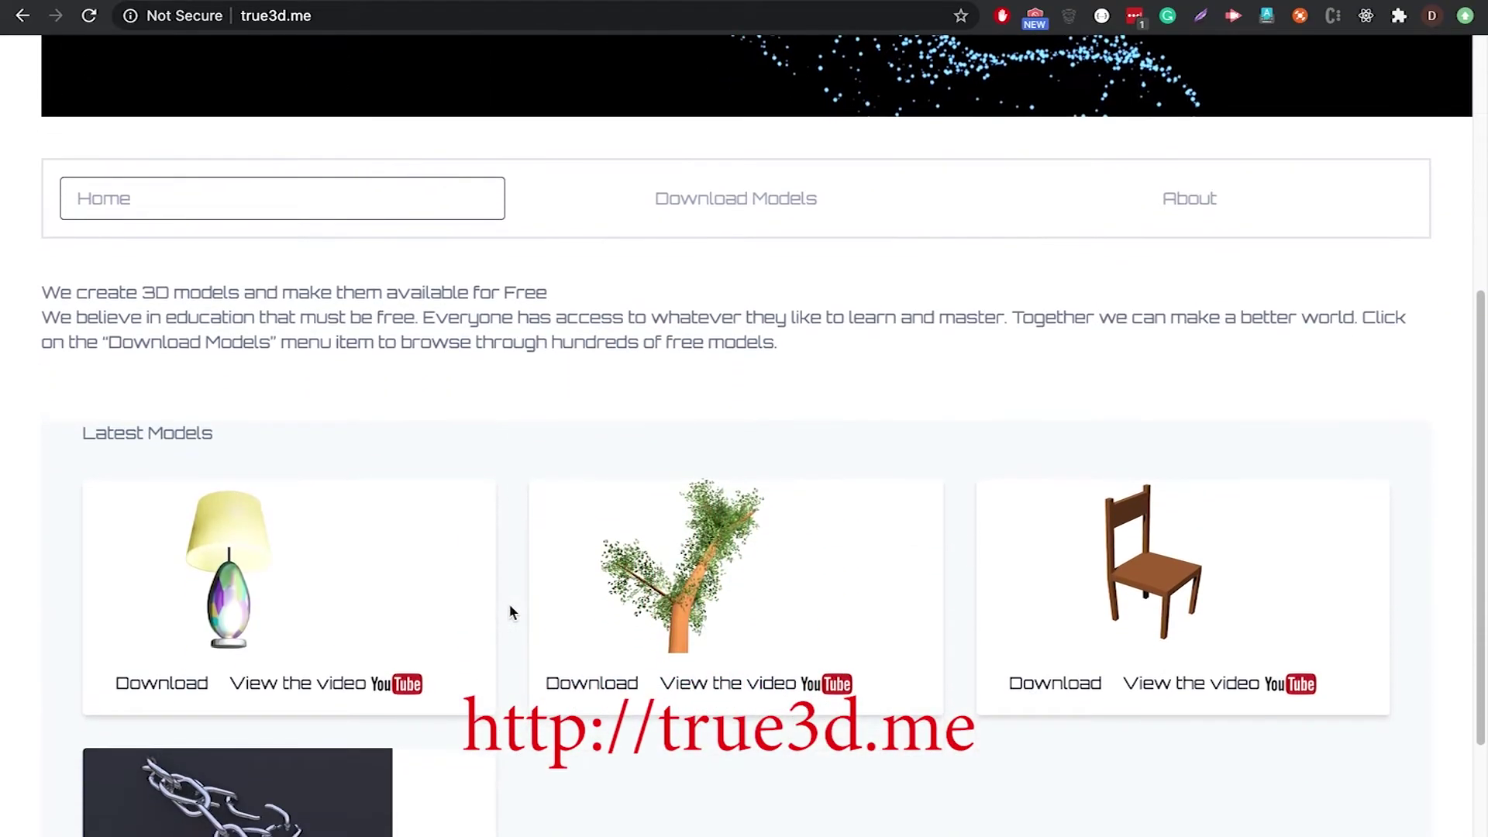
scroll(542, 572, "up", 3)
Open the site's model download page and try downloading the chair from the simple models
left_click(721, 422)
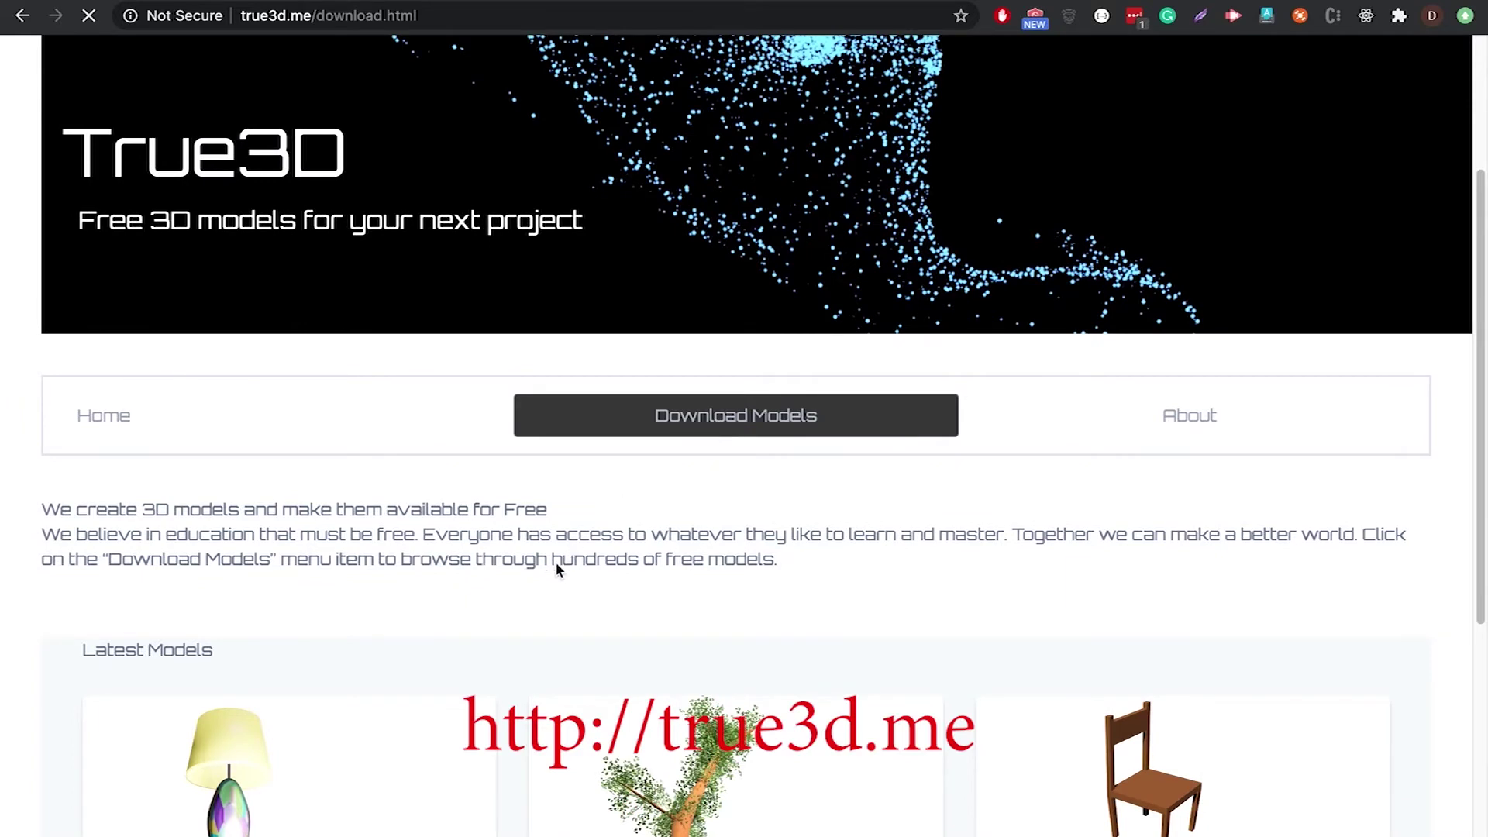
left_click(240, 591)
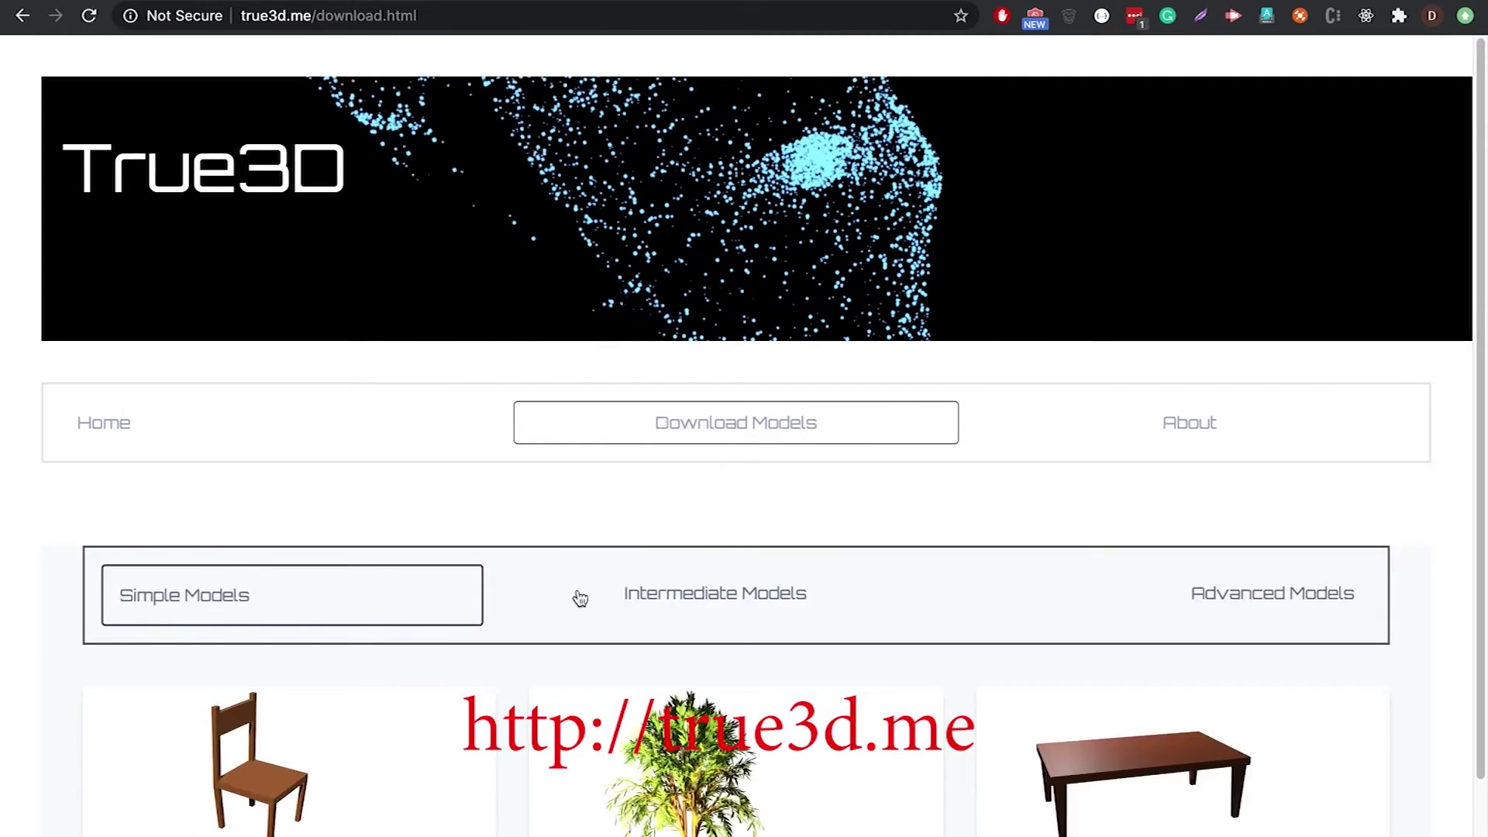
scroll(579, 600, "down", 2)
left_click(176, 796)
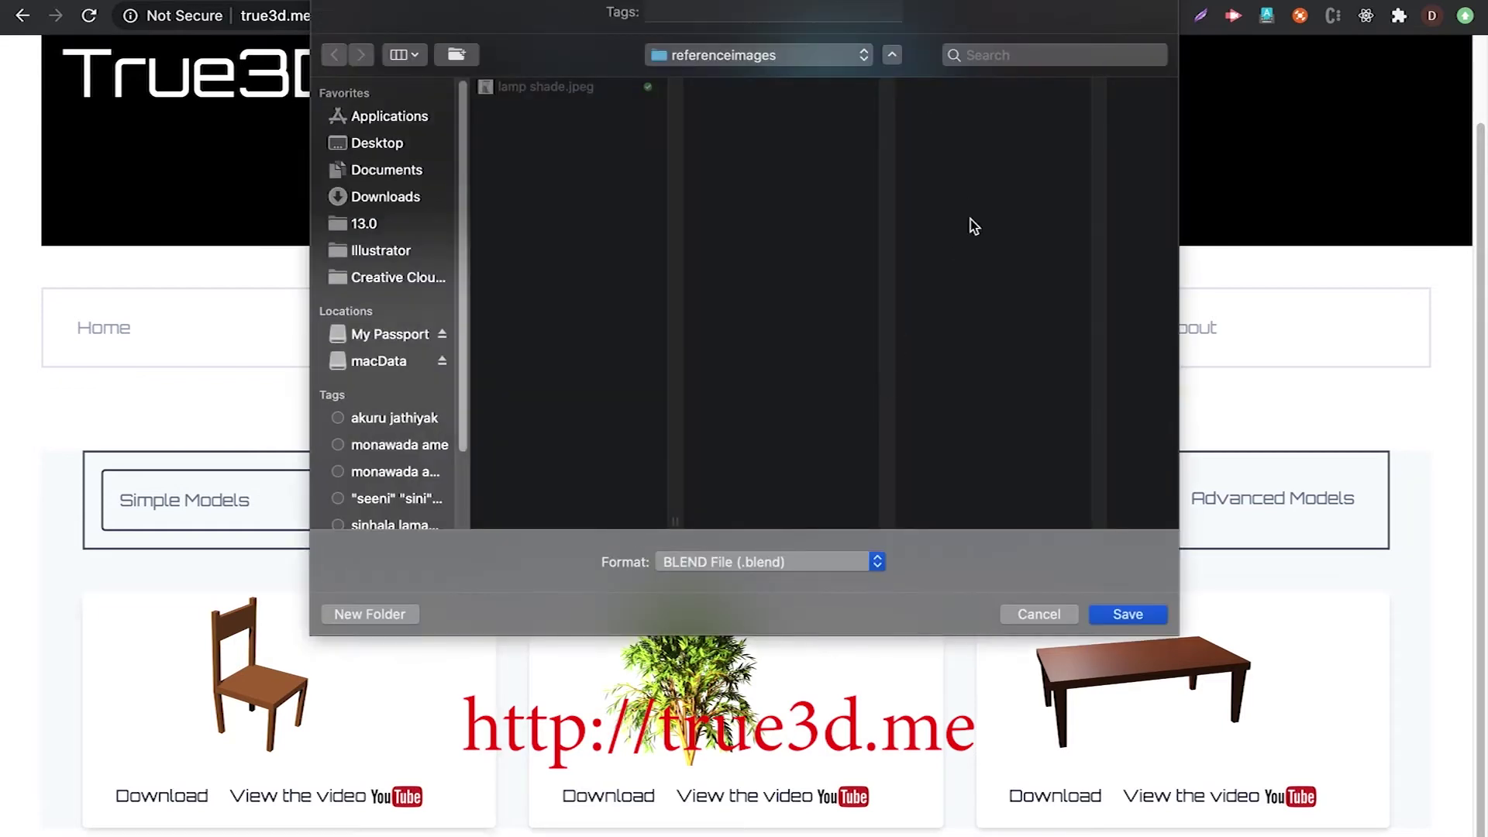
left_click(1007, 614)
Browse the intermediate and advanced model categories and return to the simple models
left_click(674, 500)
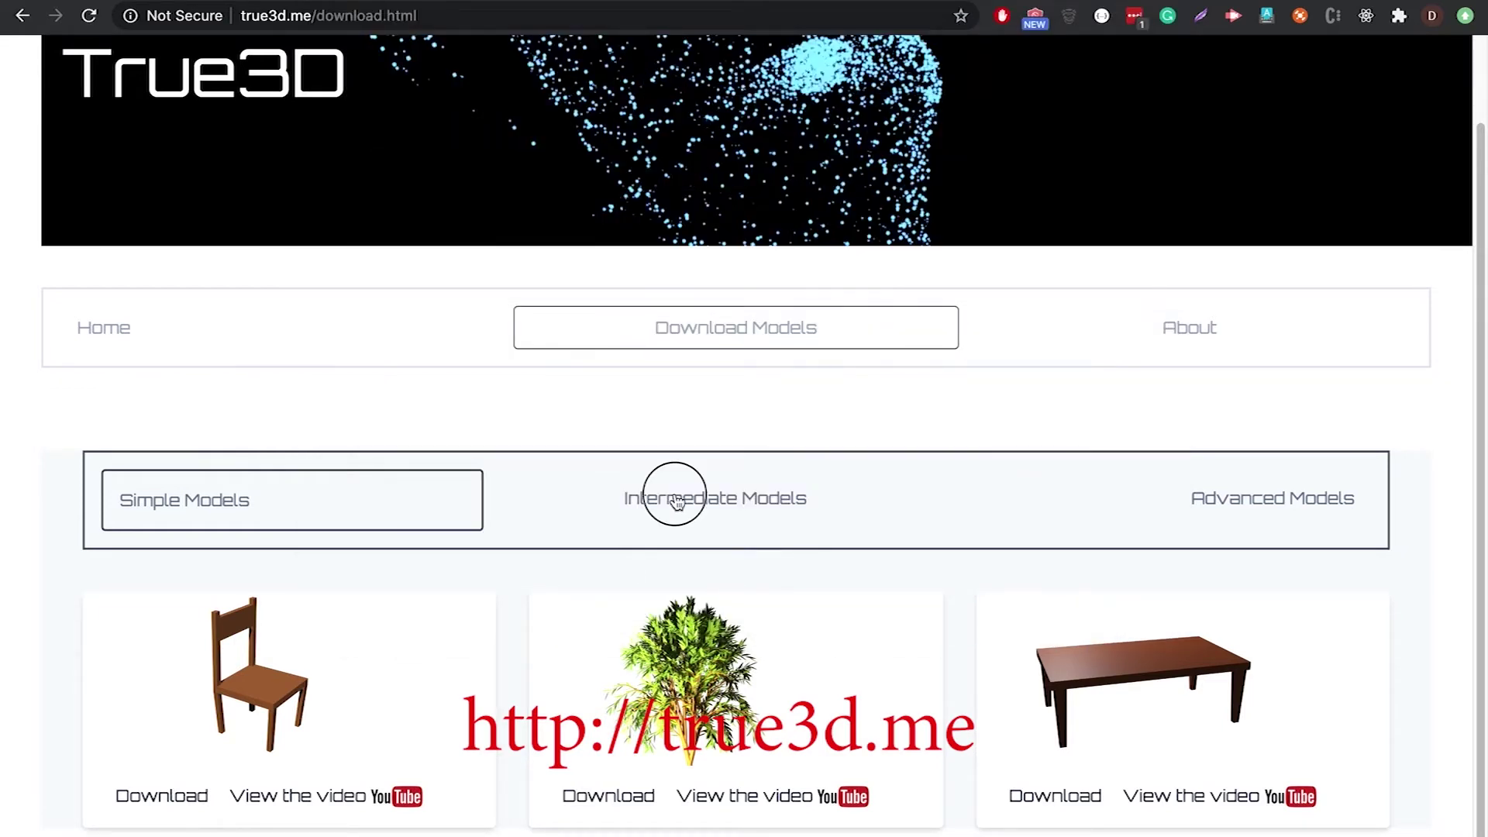
left_click(1193, 504)
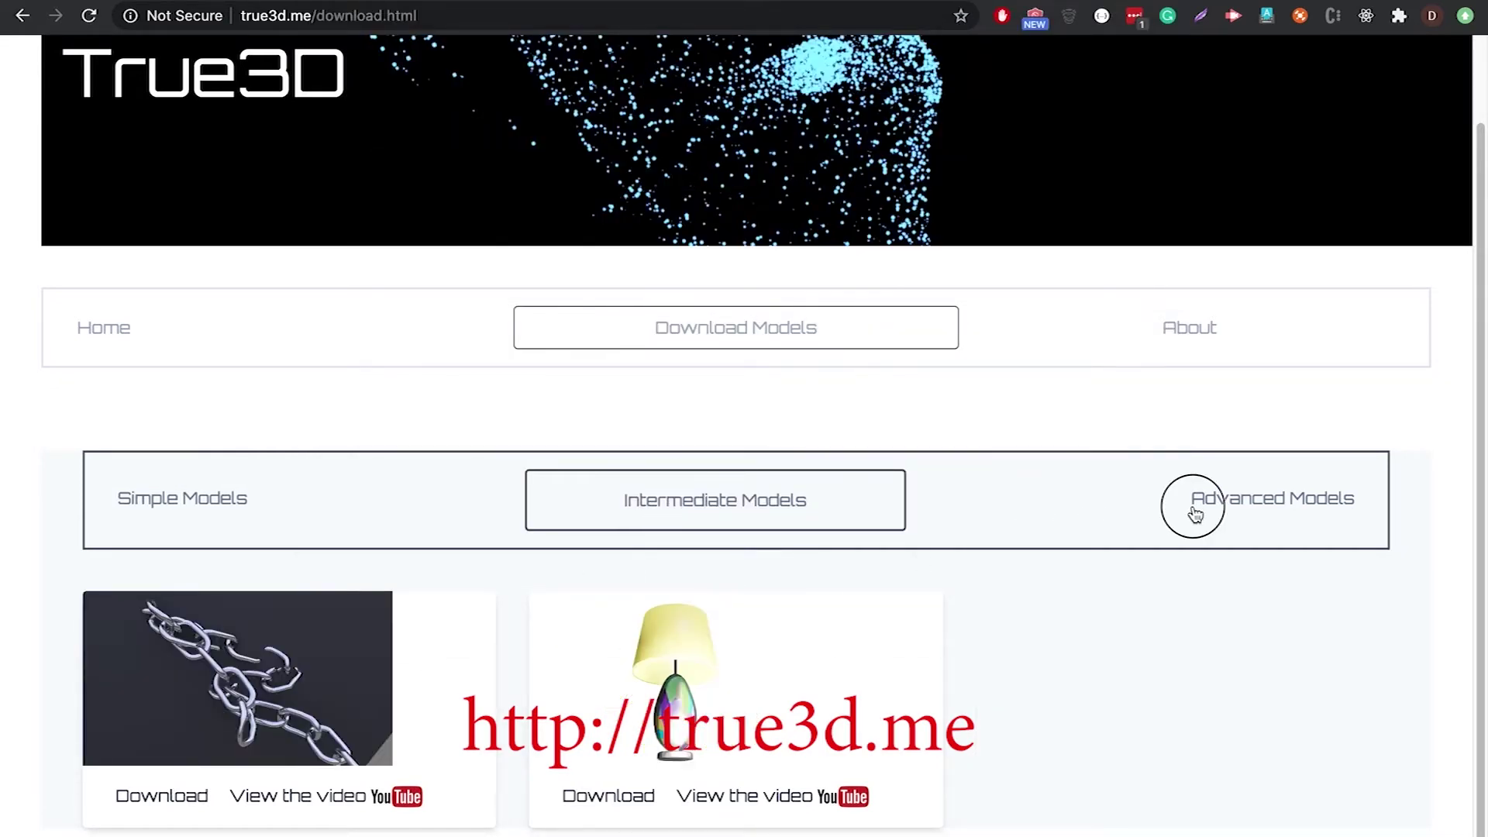
left_click(217, 518)
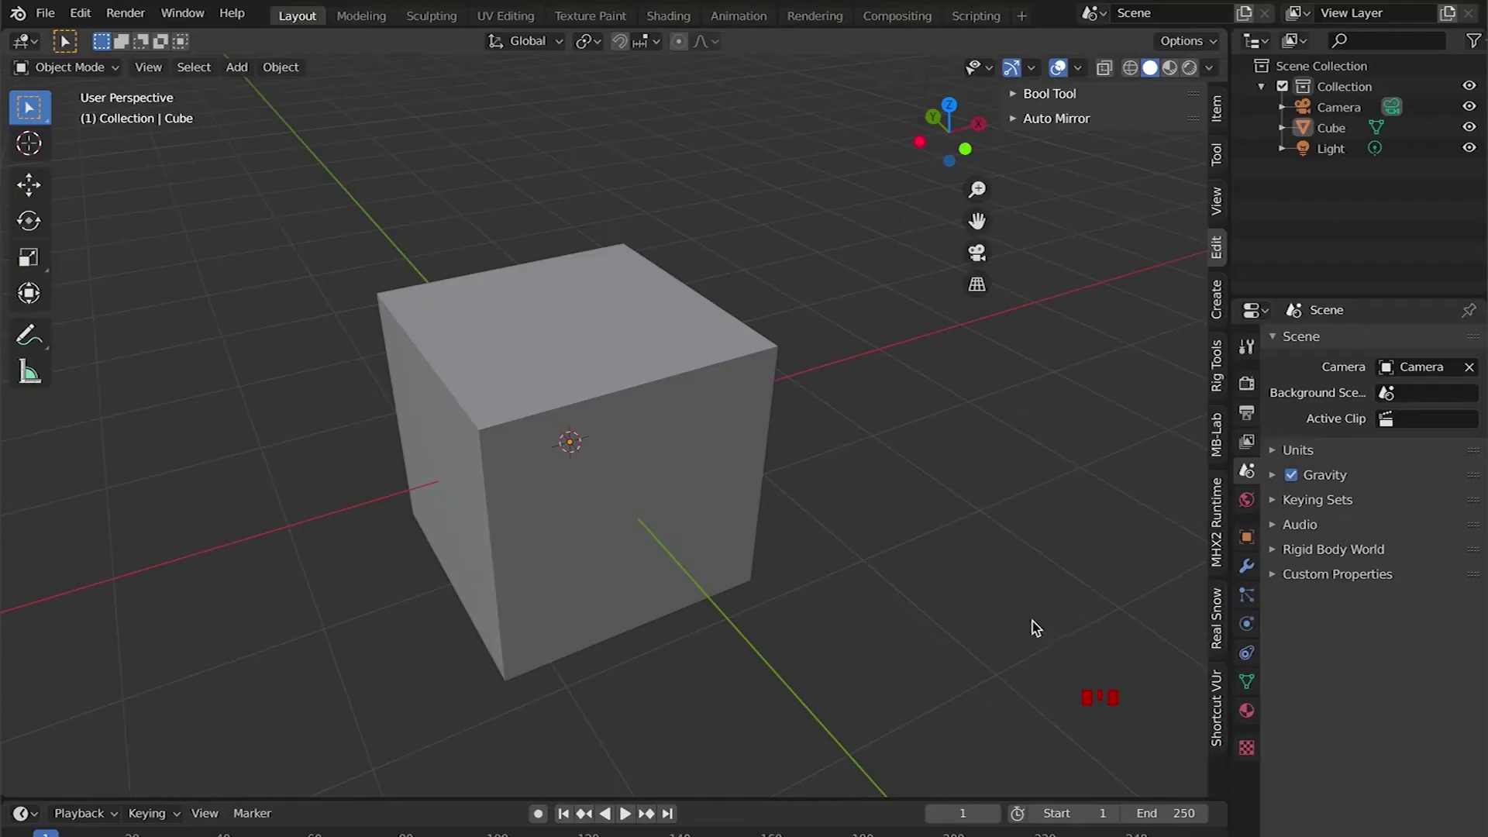
In Blender, examine the default cube from several angles and at different zoom levels
left_click_drag(1032, 620, 1166, 765)
left_click_drag(1016, 606, 1148, 752)
middle_click_drag(1148, 752, 743, 465)
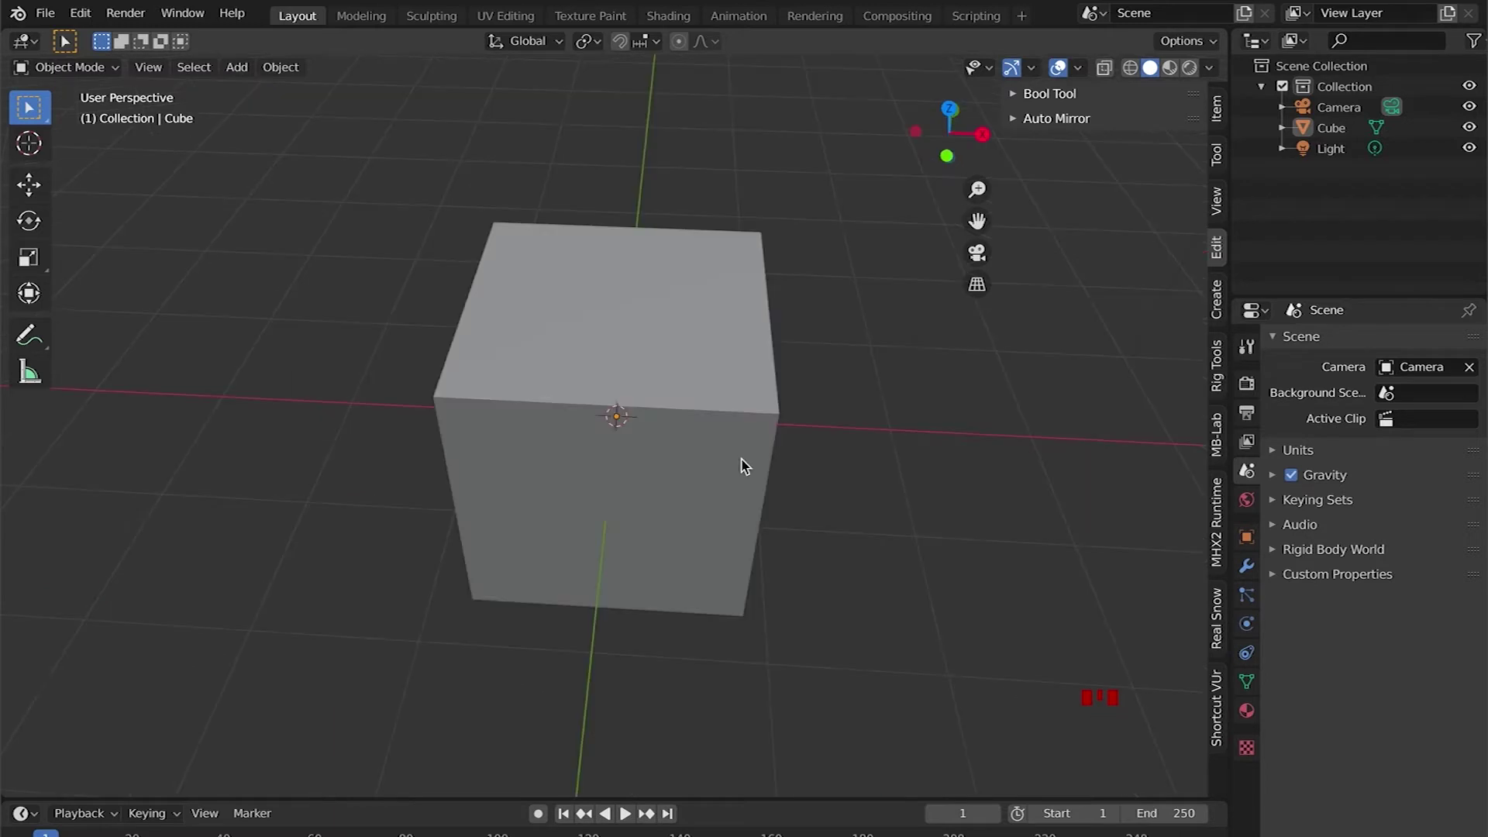
scroll(742, 465, "up", 4)
scroll(742, 465, "down", 6)
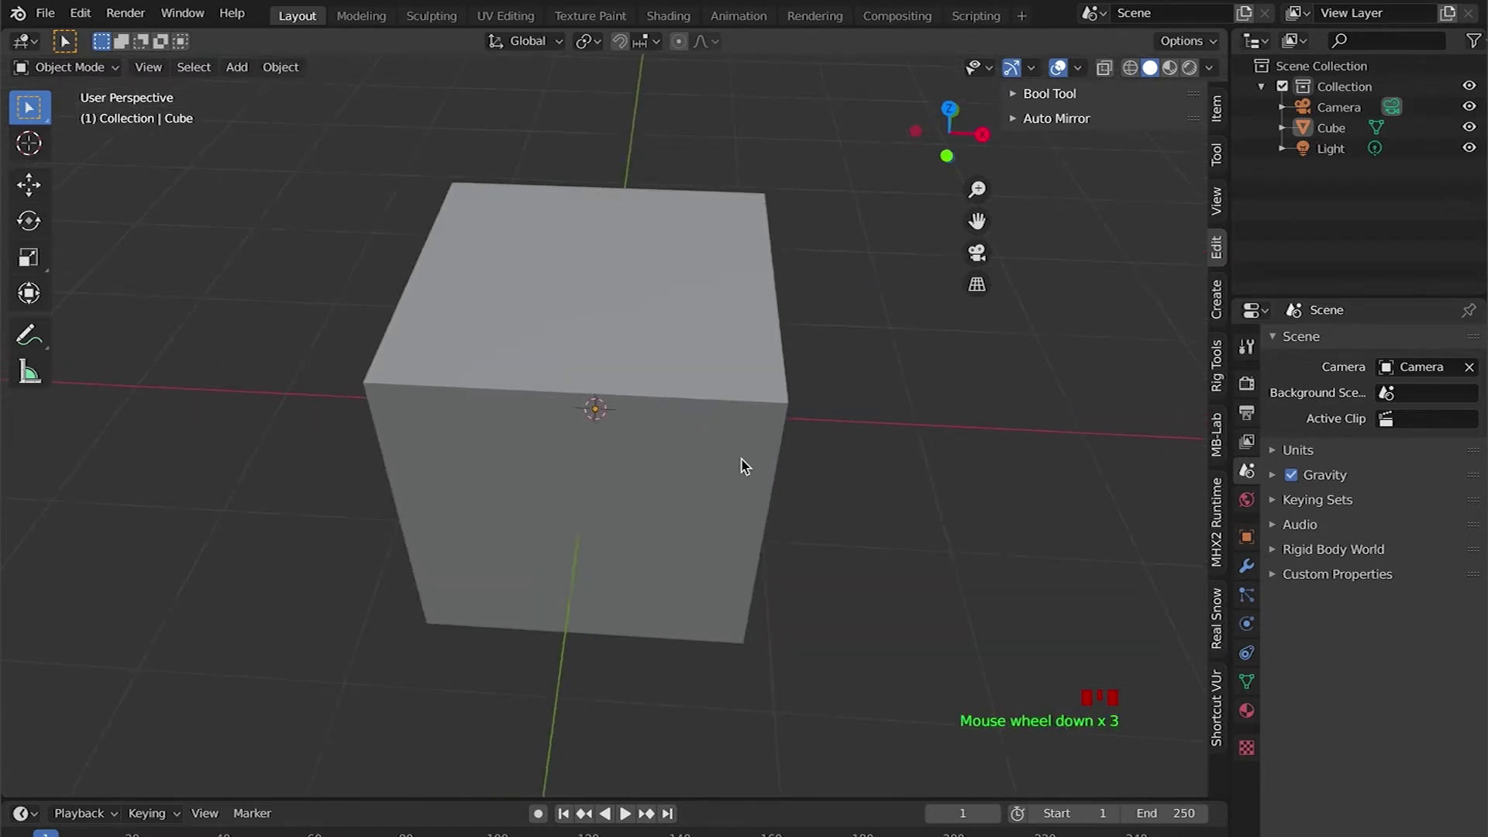
scroll(742, 465, "up", 5)
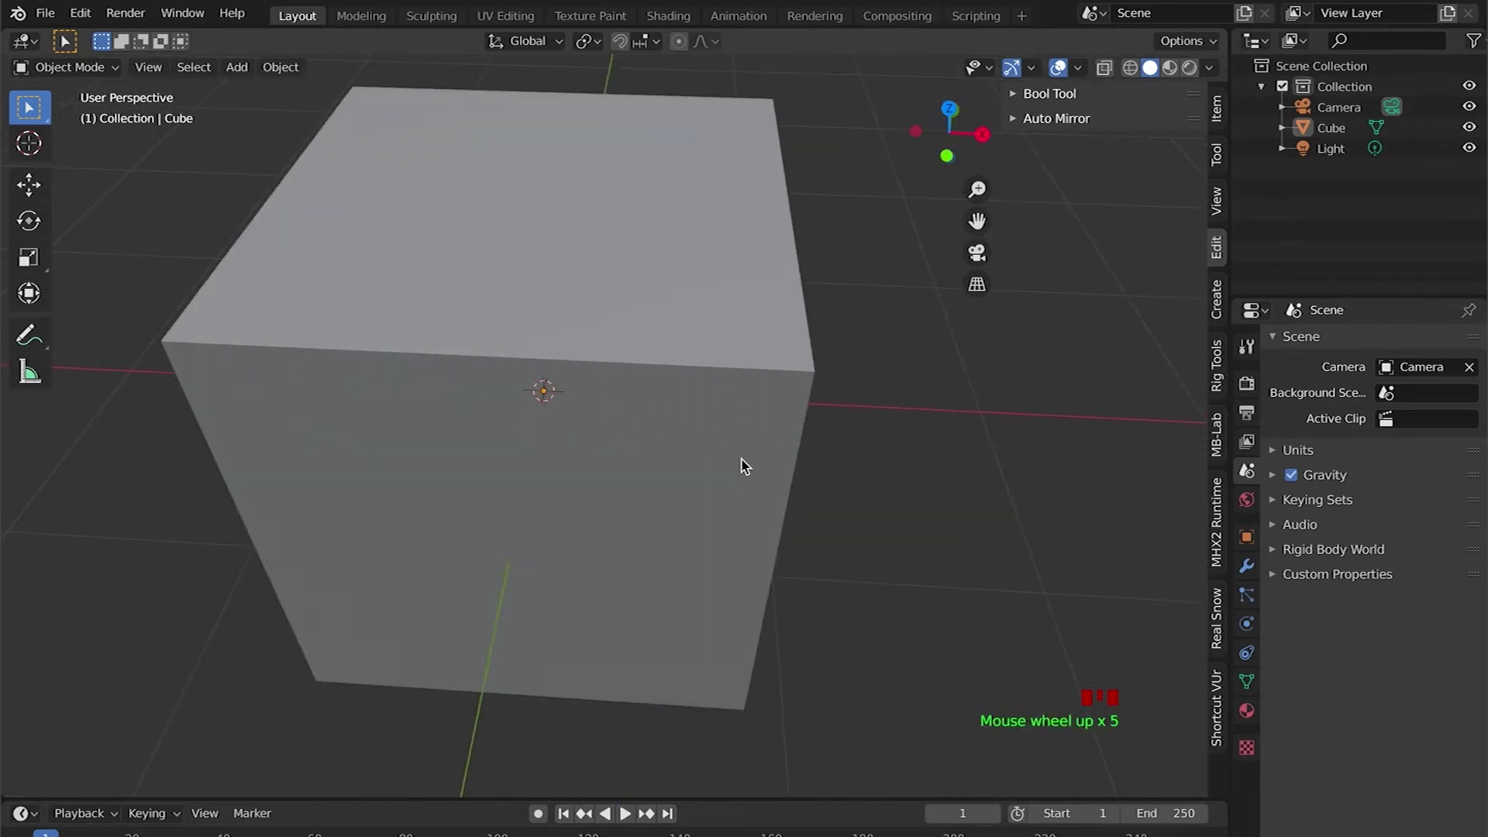
scroll(742, 464, "down", 2)
scroll(742, 465, "down", 4)
scroll(742, 465, "up", 5)
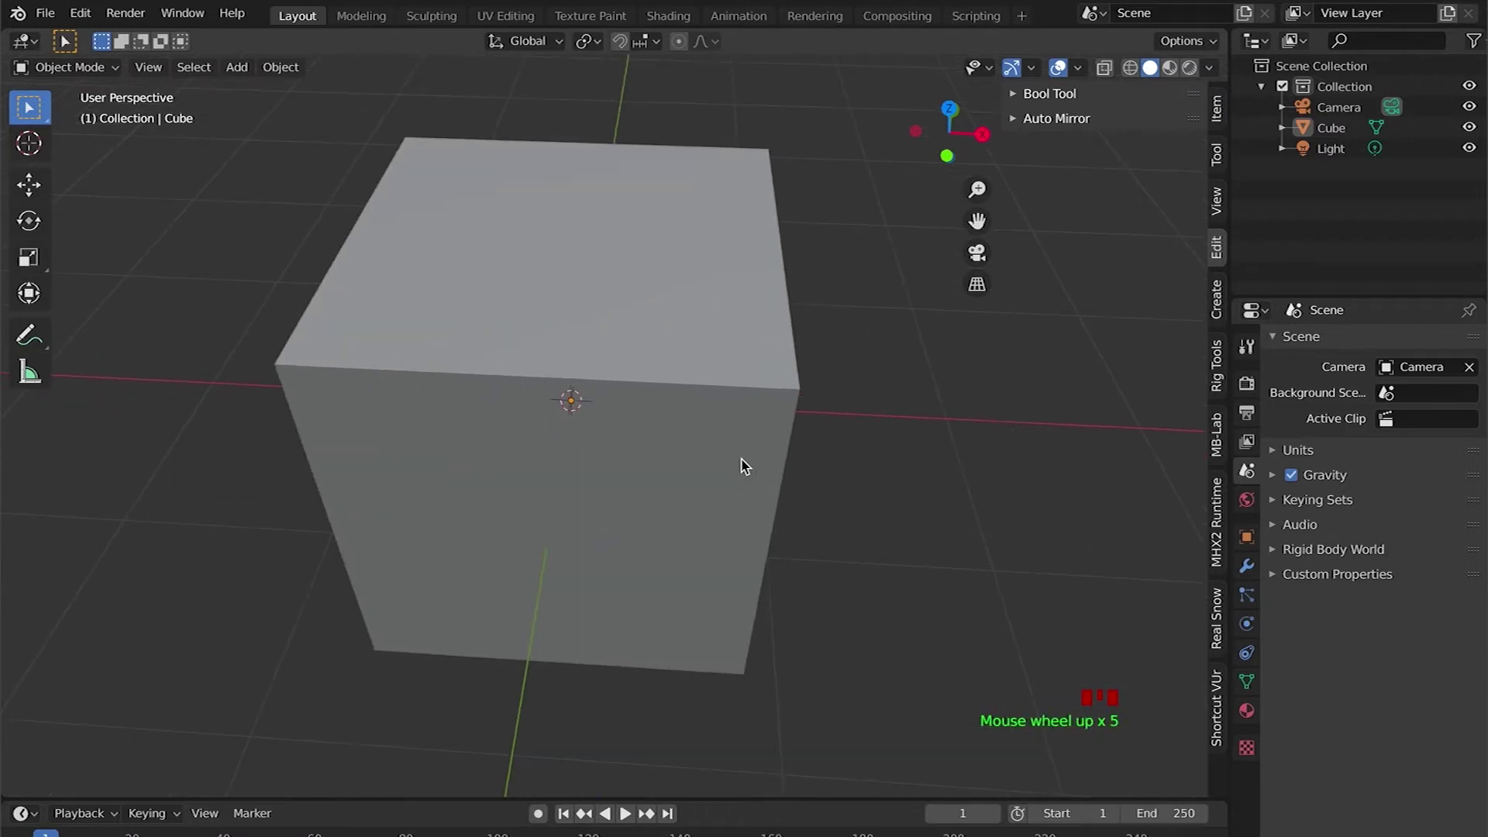
scroll(743, 465, "down", 2)
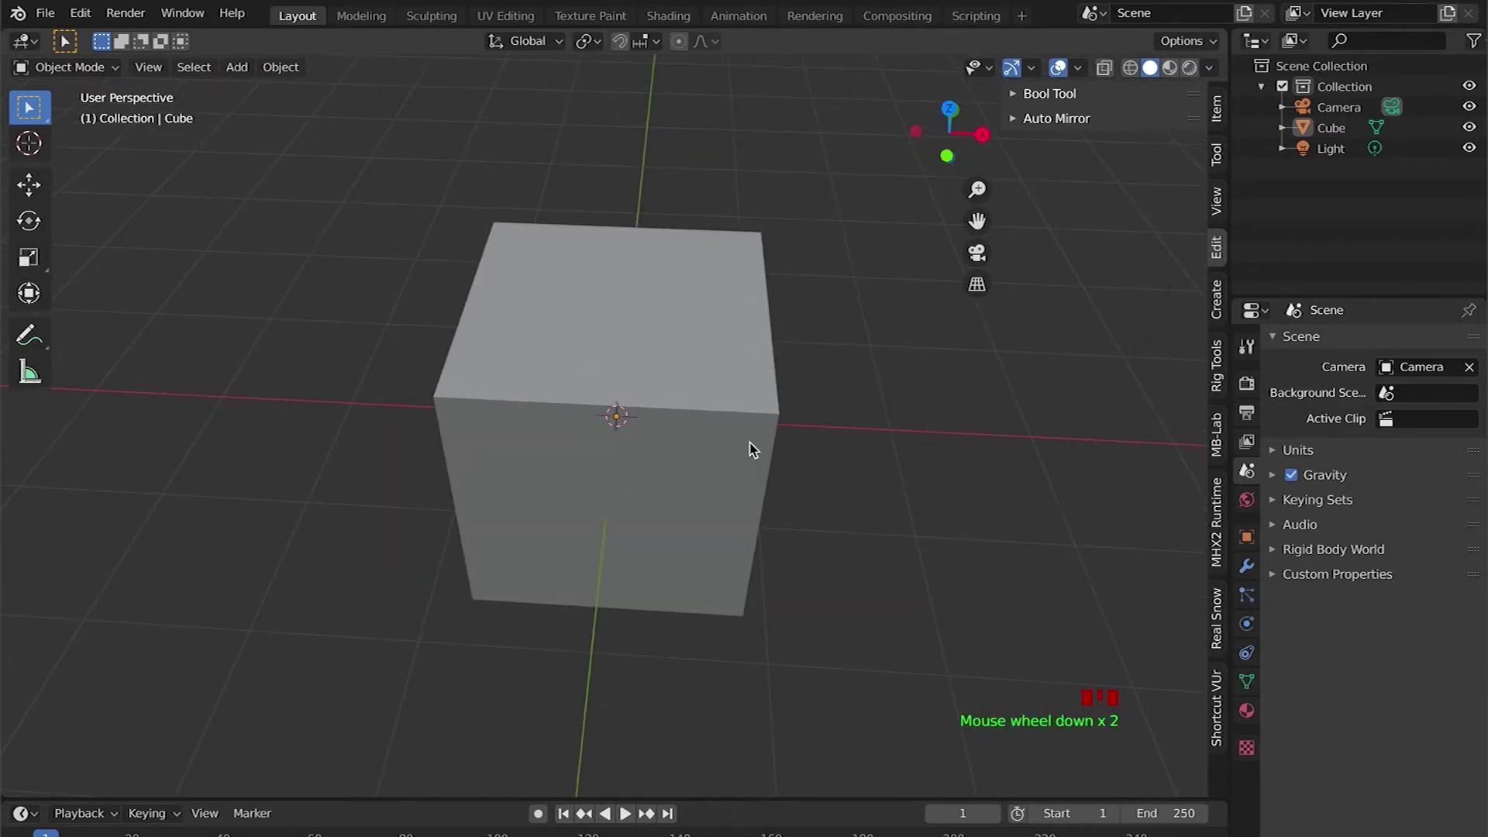
middle_click(750, 449)
middle_click_drag(750, 449, 806, 470)
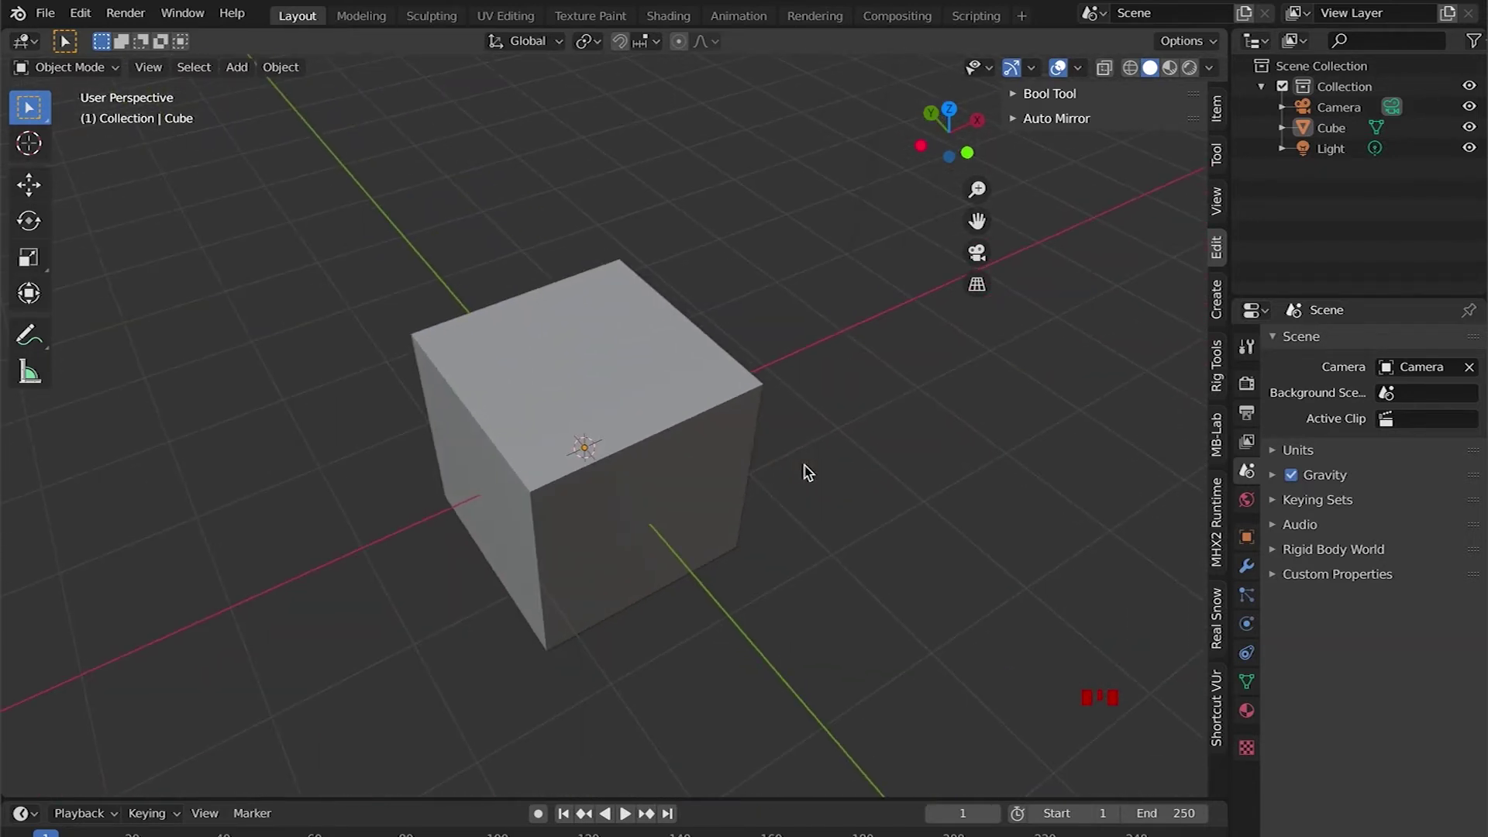
mouse_move(922, 431)
middle_mouse_down()
mouse_move(790, 468)
mouse_move(698, 462)
mouse_move(907, 428)
mouse_move(899, 416)
middle_mouse_up()
Flatten the cube into a thin slab by scaling it to 0.055 along the global Z axis
key("s")
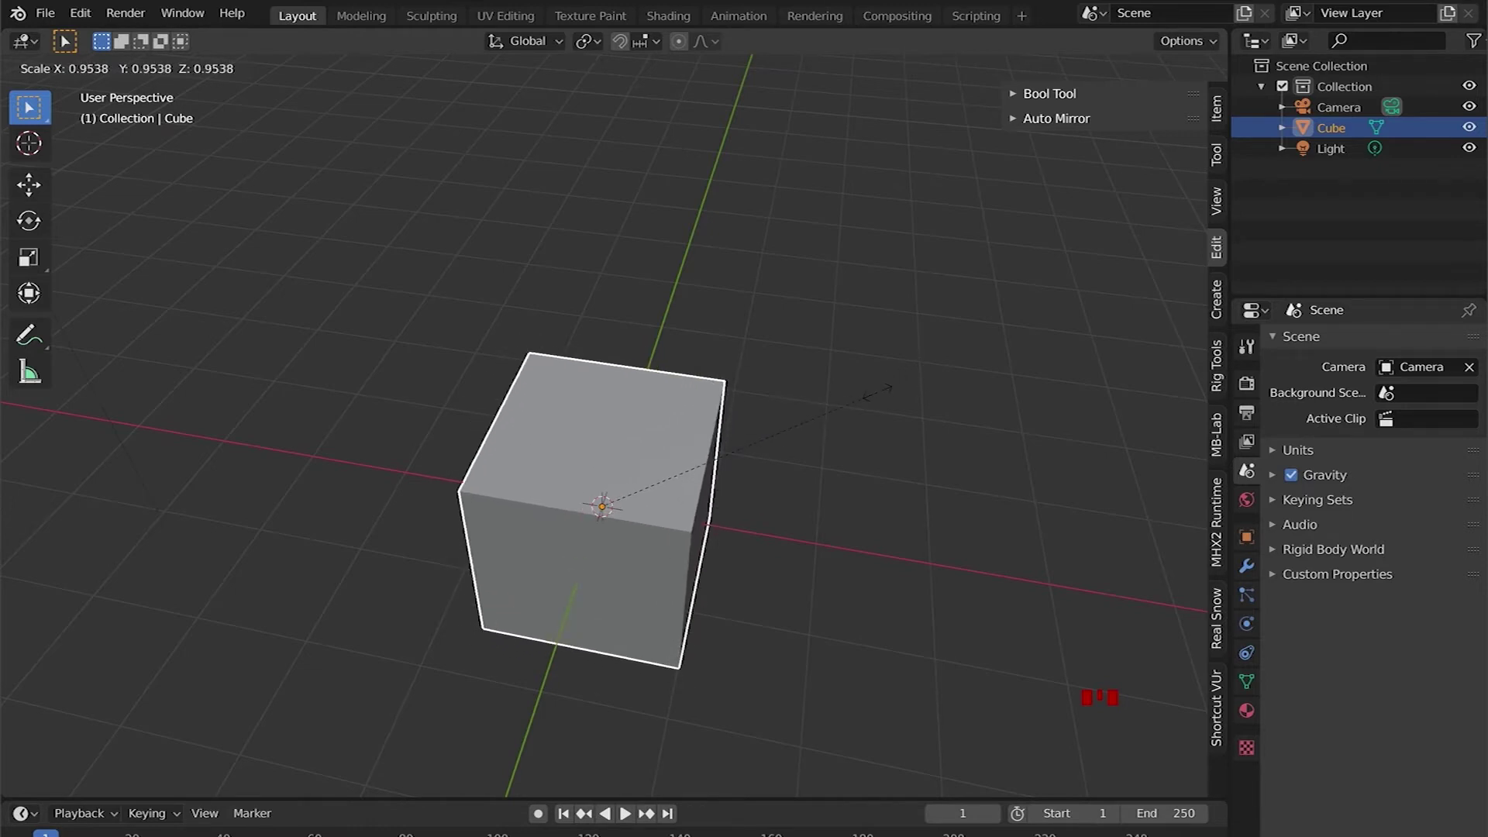
left_click(874, 401)
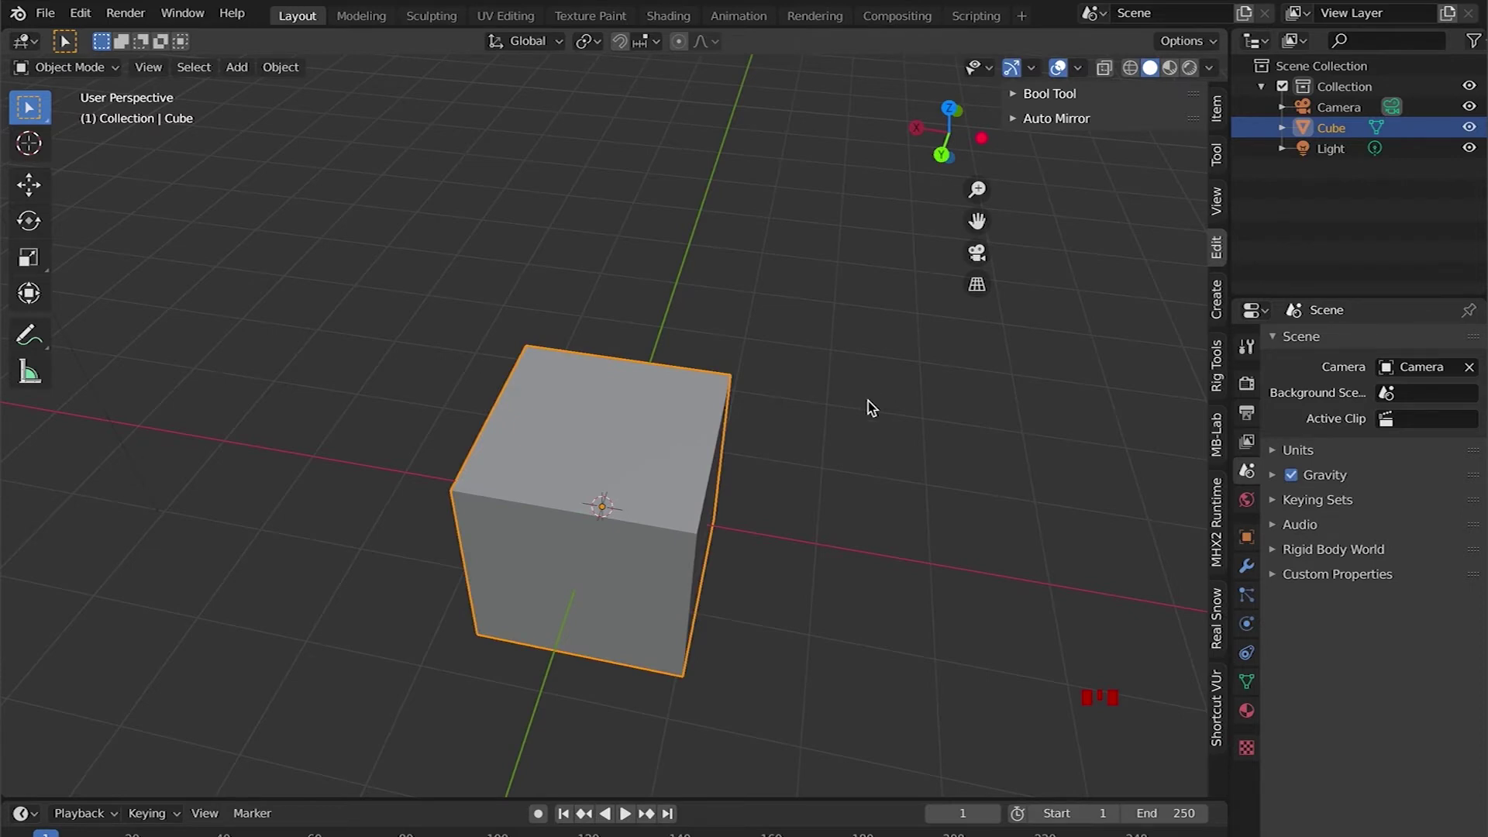
key("s")
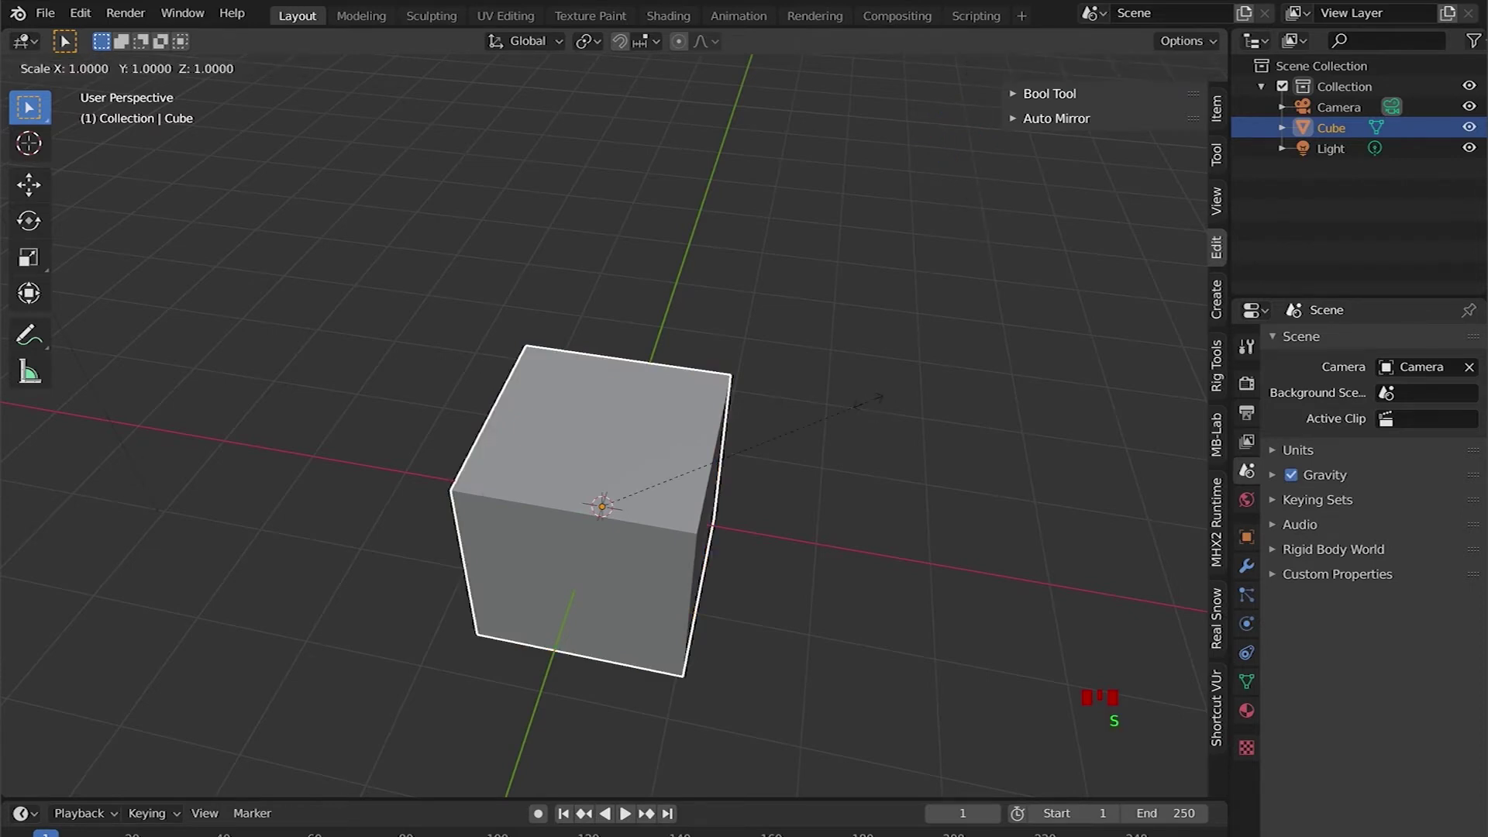
key("z")
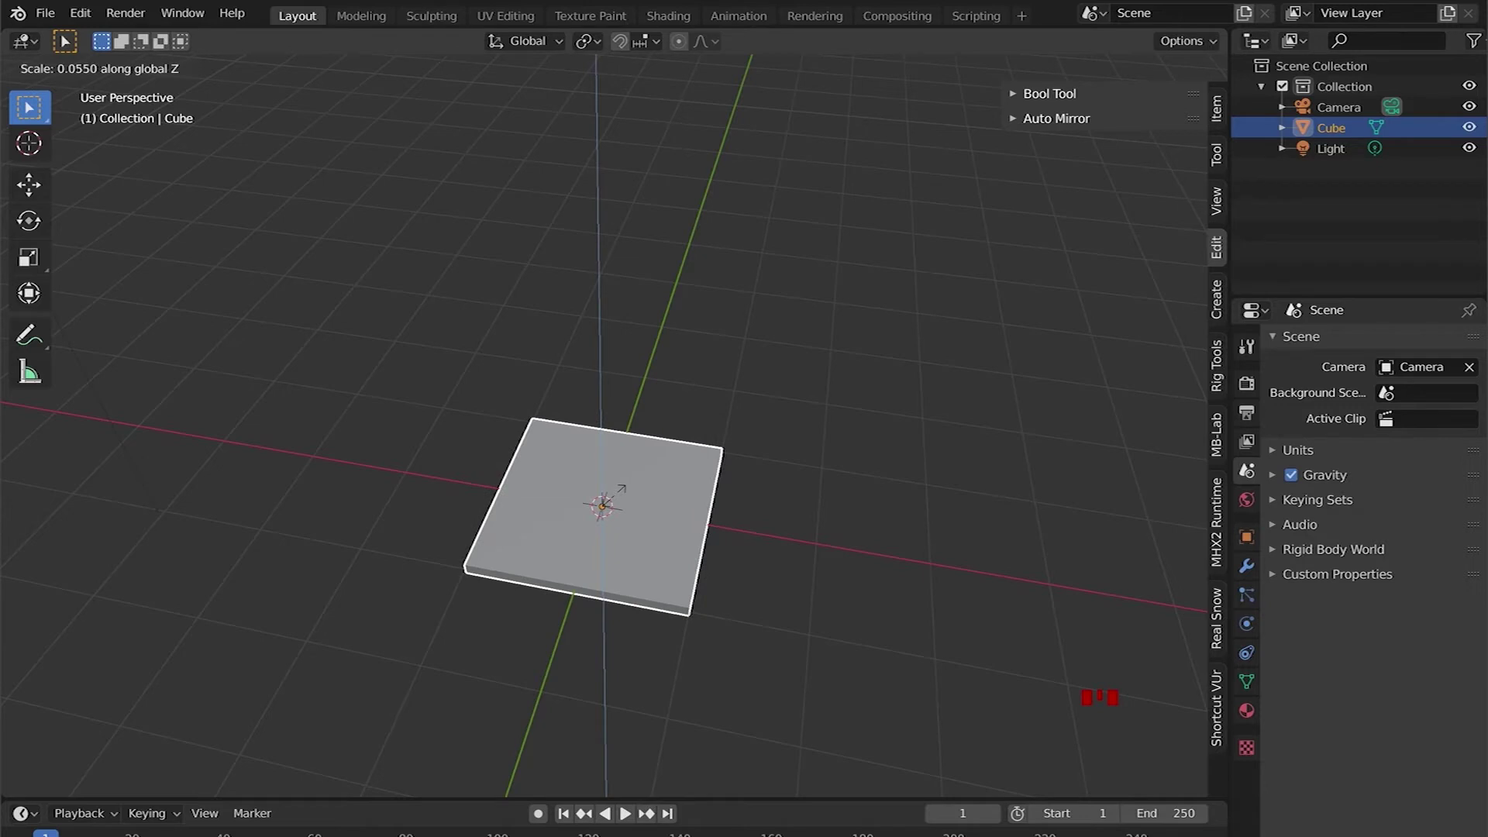
left_click(614, 502)
Stretch the thin slab lengthwise by scaling it to about 1.875 along the global X axis
middle_click_drag(630, 488, 784, 472)
scroll(733, 532, "down", 1)
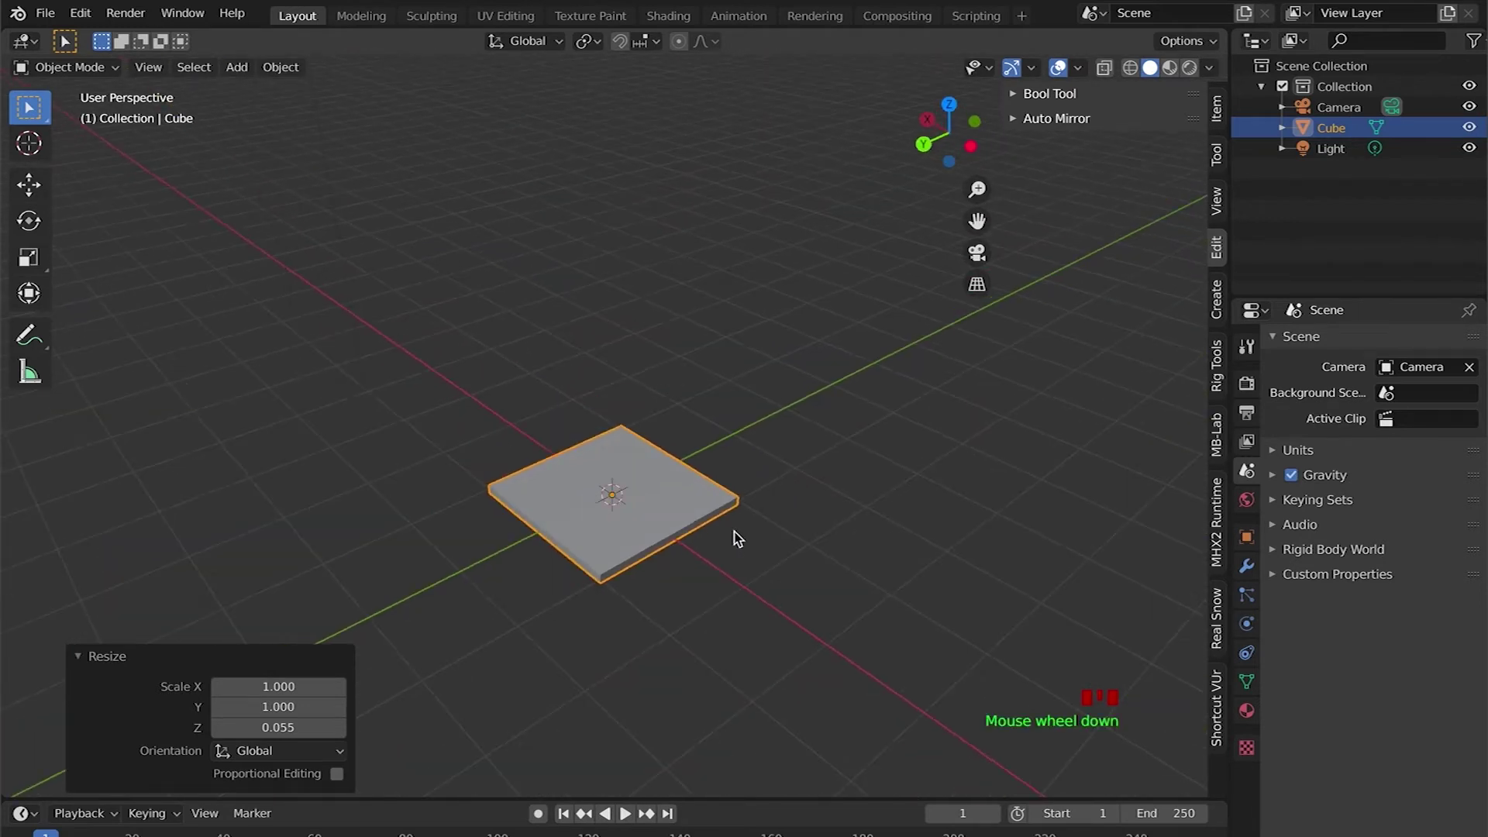
middle_click_drag(802, 552, 854, 538)
scroll(853, 539, "down", 1)
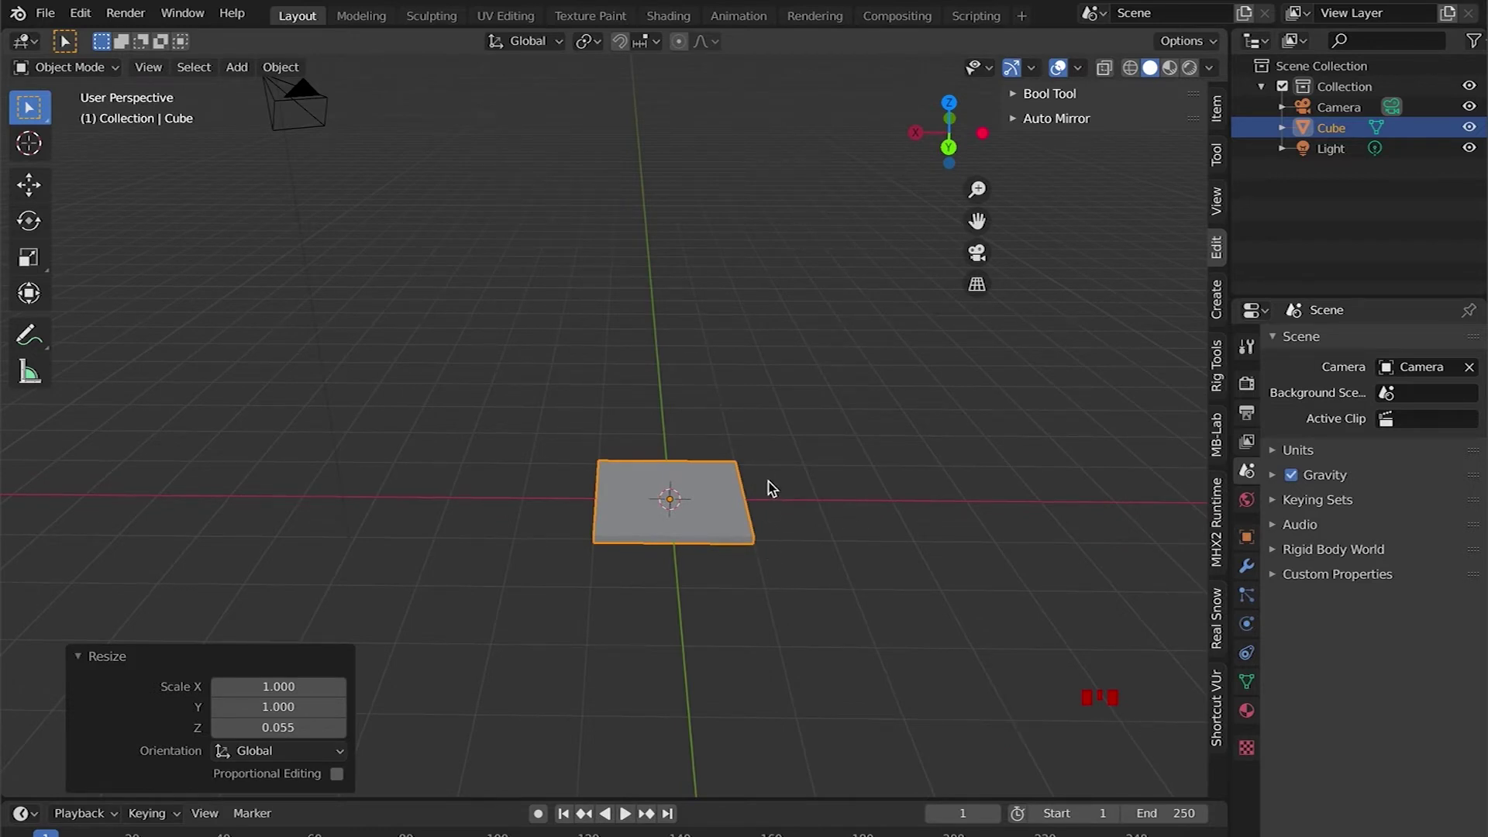
key("s")
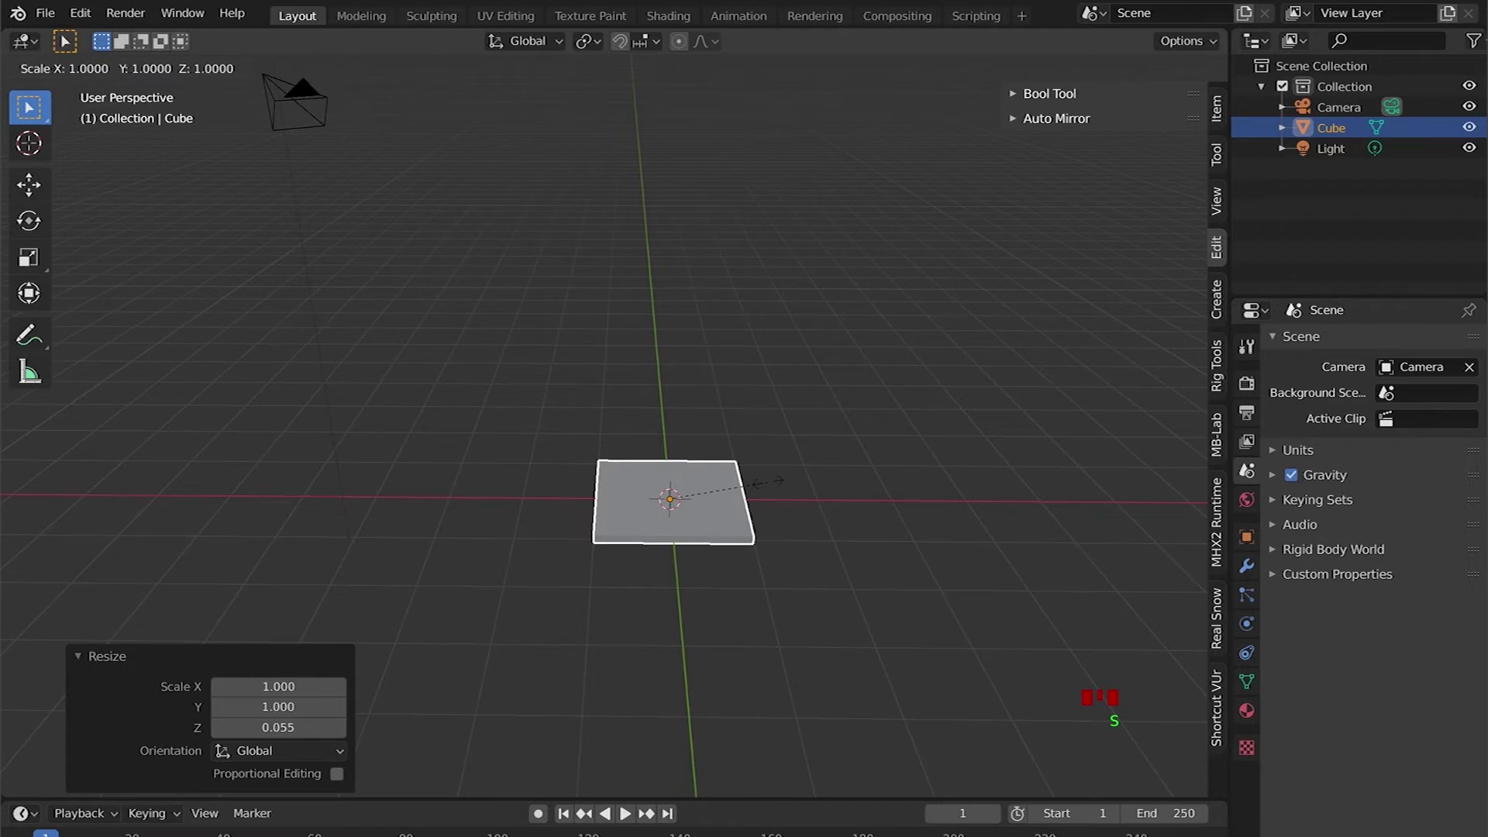
key("x")
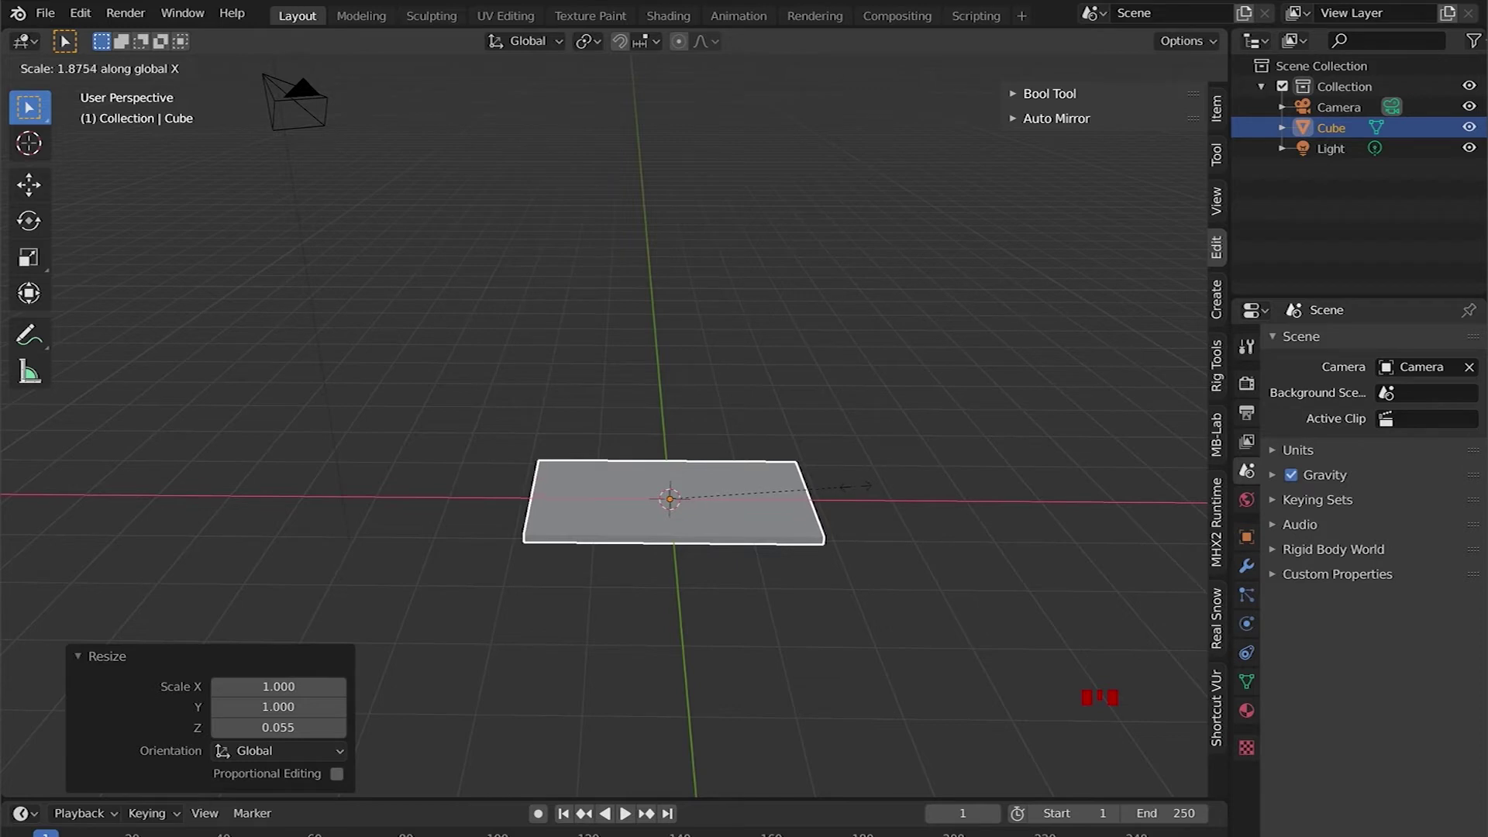
left_click(851, 503)
Switch the stretched slab from Object Mode to Edit Mode
middle_click_drag(722, 508, 785, 527)
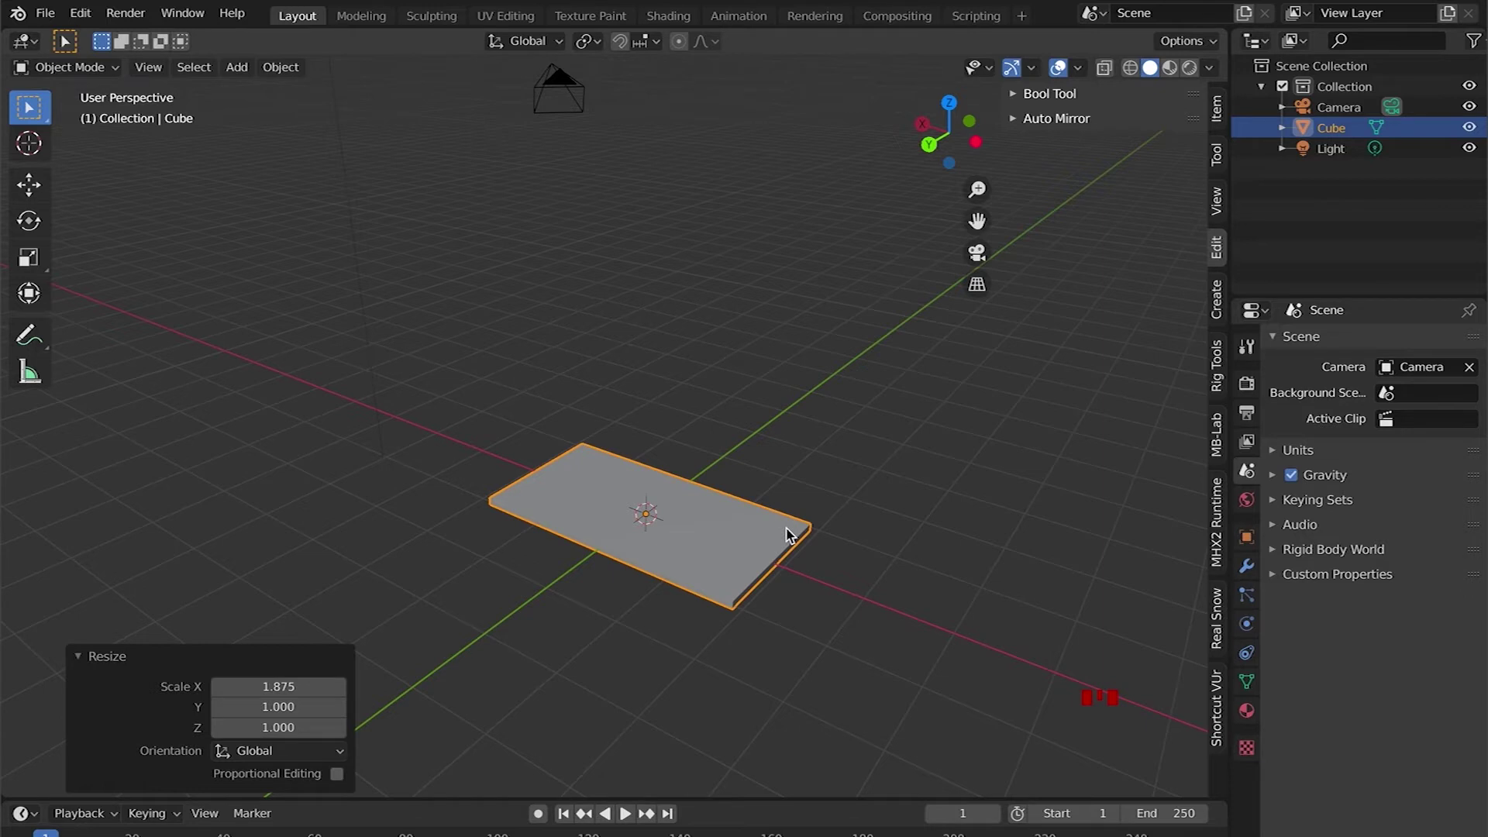
mouse_move(744, 535)
middle_mouse_down()
mouse_move(771, 453)
mouse_move(764, 514)
middle_mouse_up()
scroll(761, 516, "down", 1)
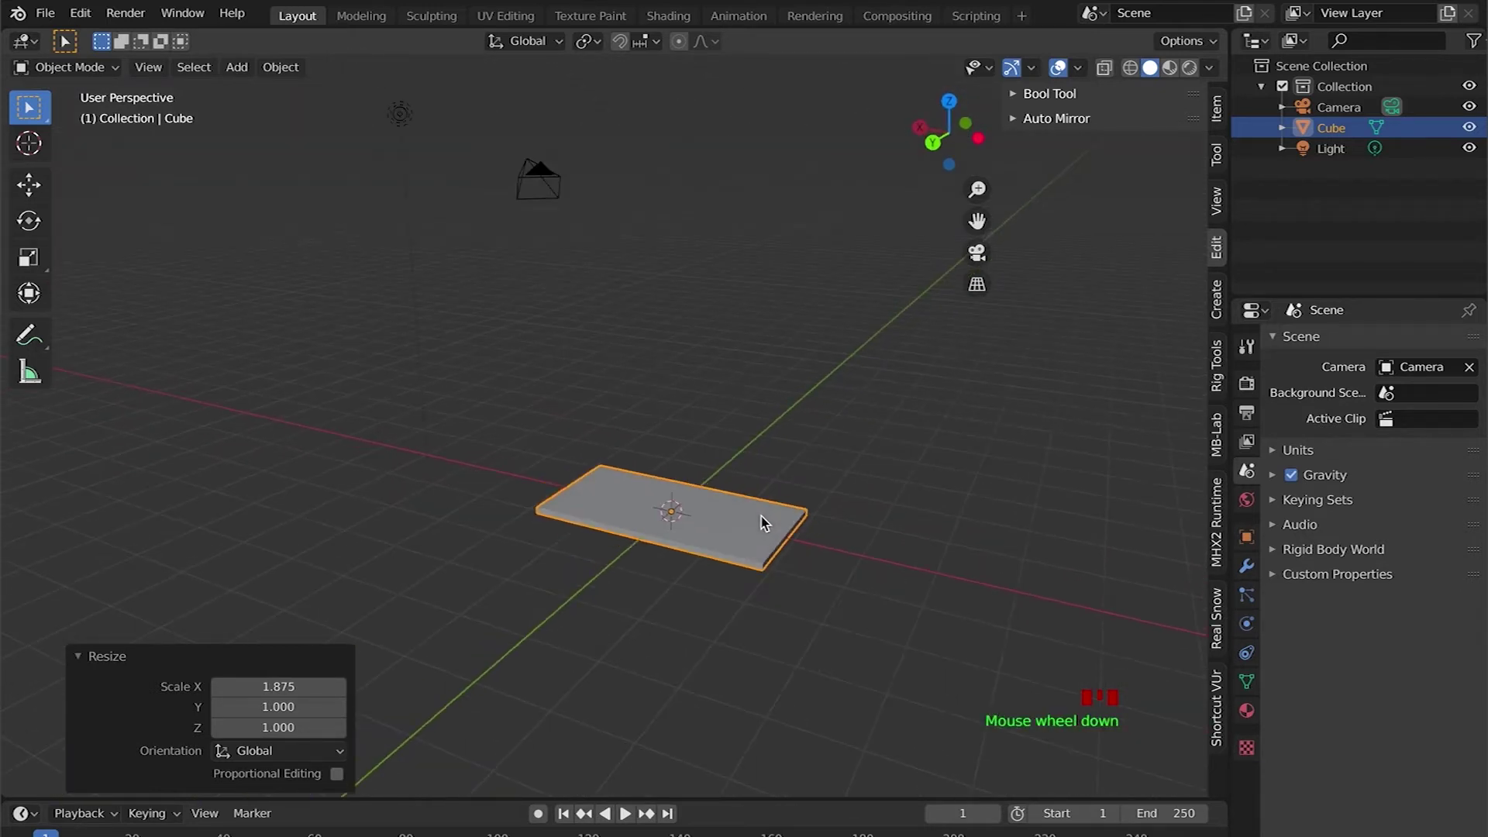
left_click(74, 68)
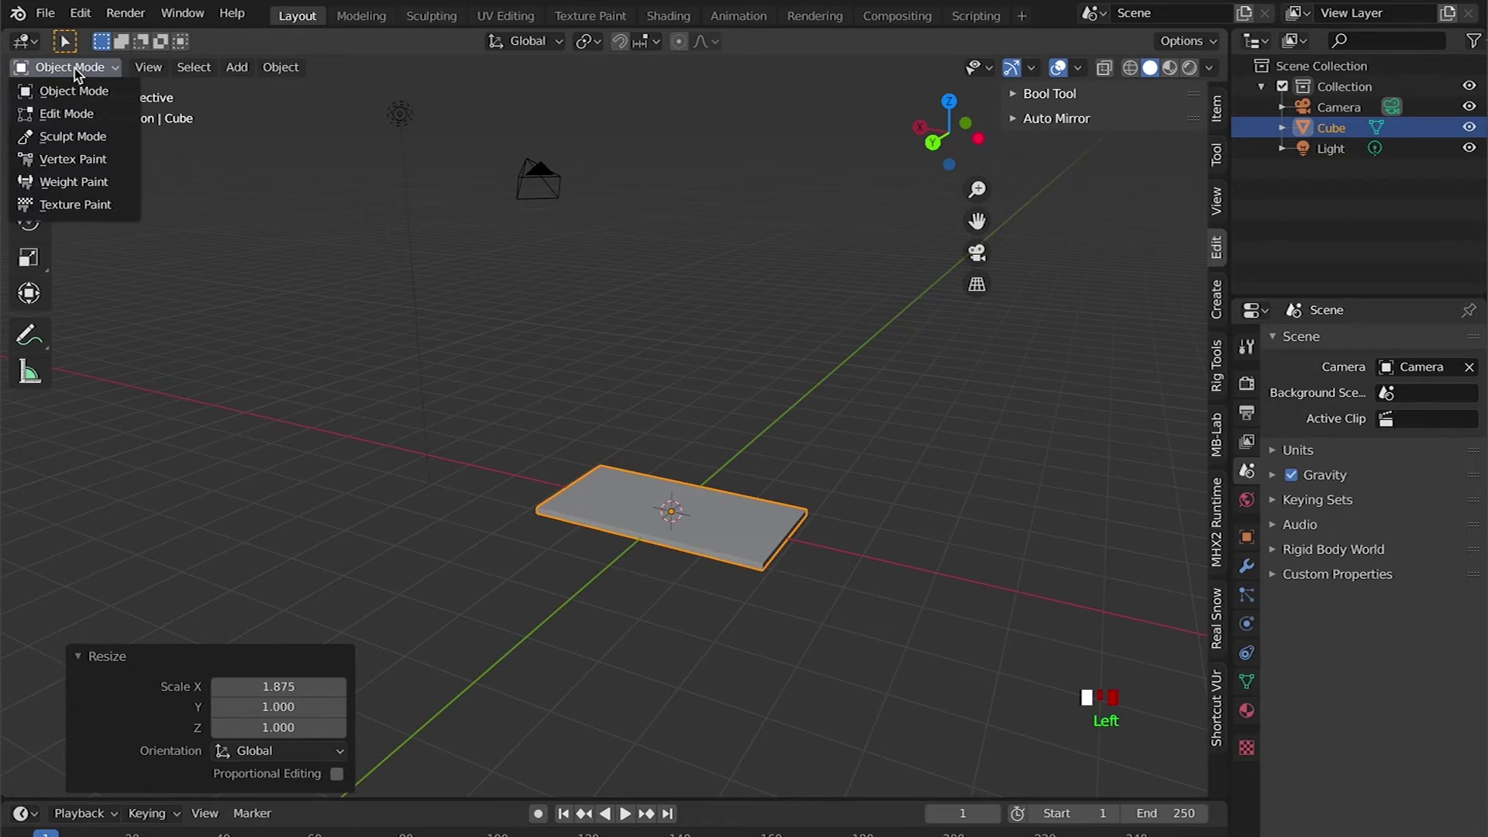
left_click(68, 115)
left_click(734, 507)
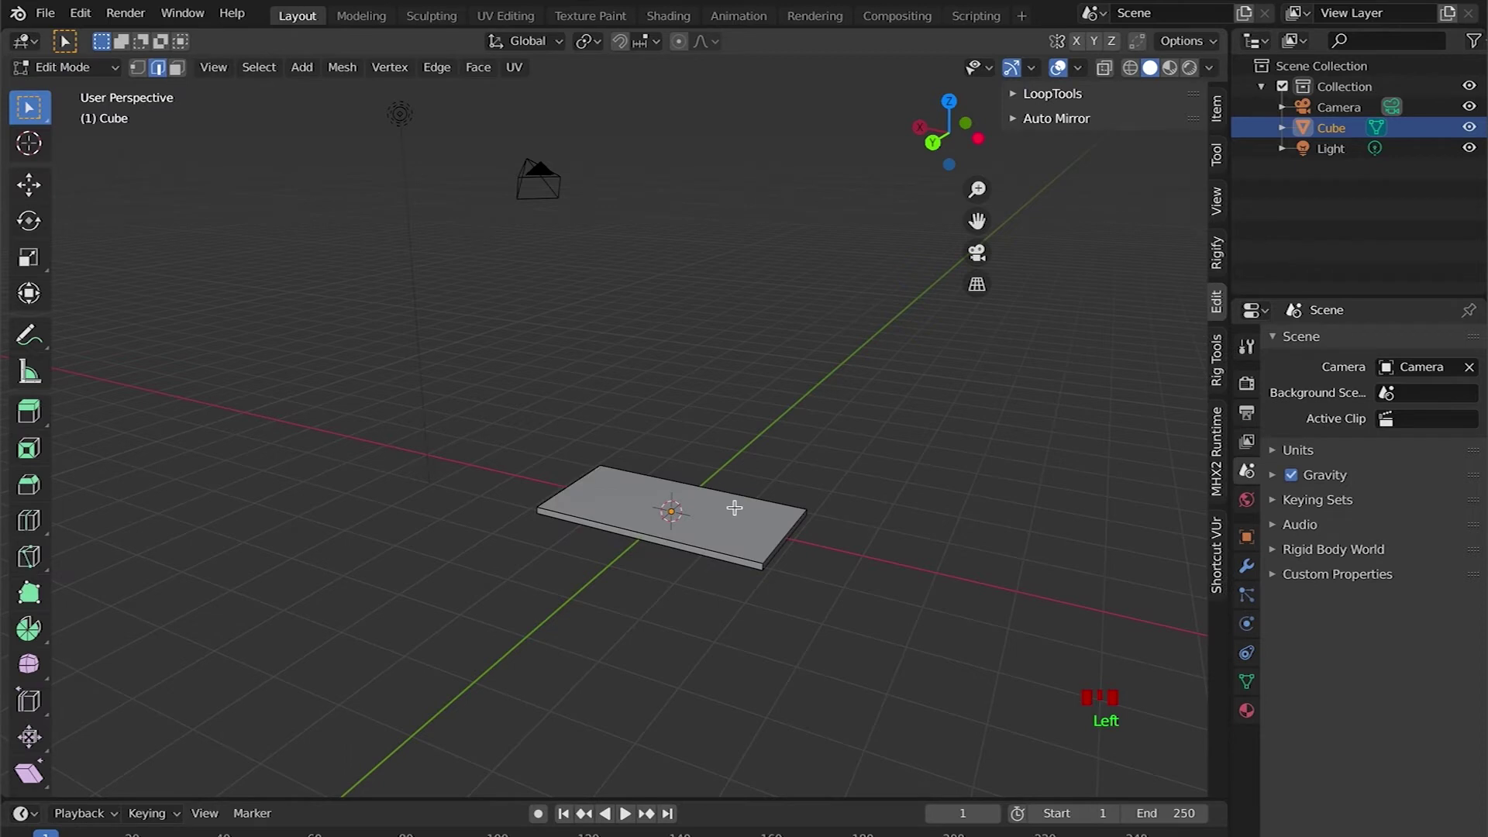
Select the slab's top face in face select mode, and its top short edge at the +X end in edge select mode
middle_click_drag(745, 484, 764, 432)
scroll(747, 513, "up", 1)
scroll(740, 504, "up", 3)
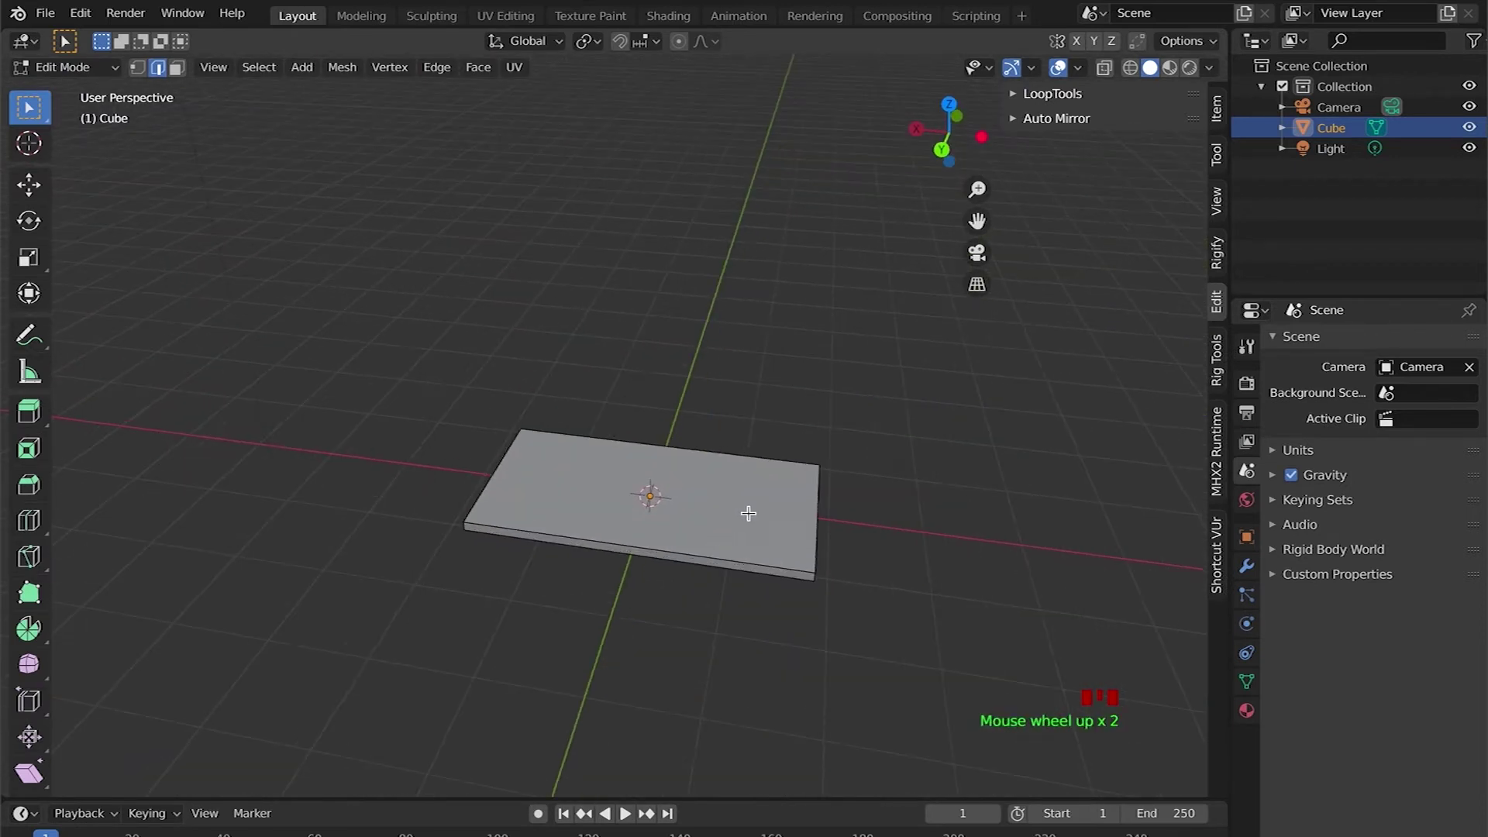
left_click(178, 68)
left_click(532, 475)
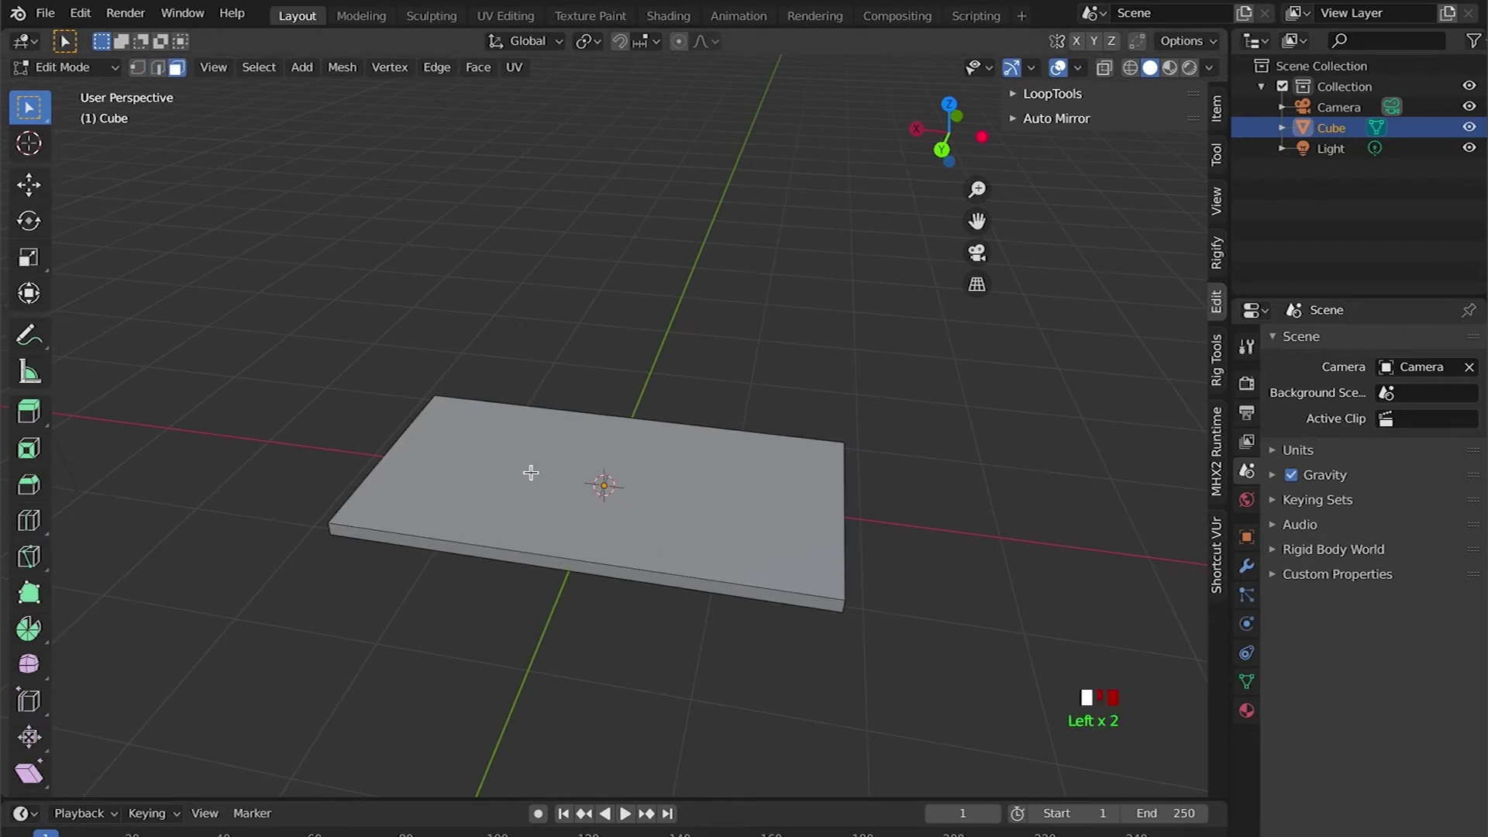
left_click(159, 70)
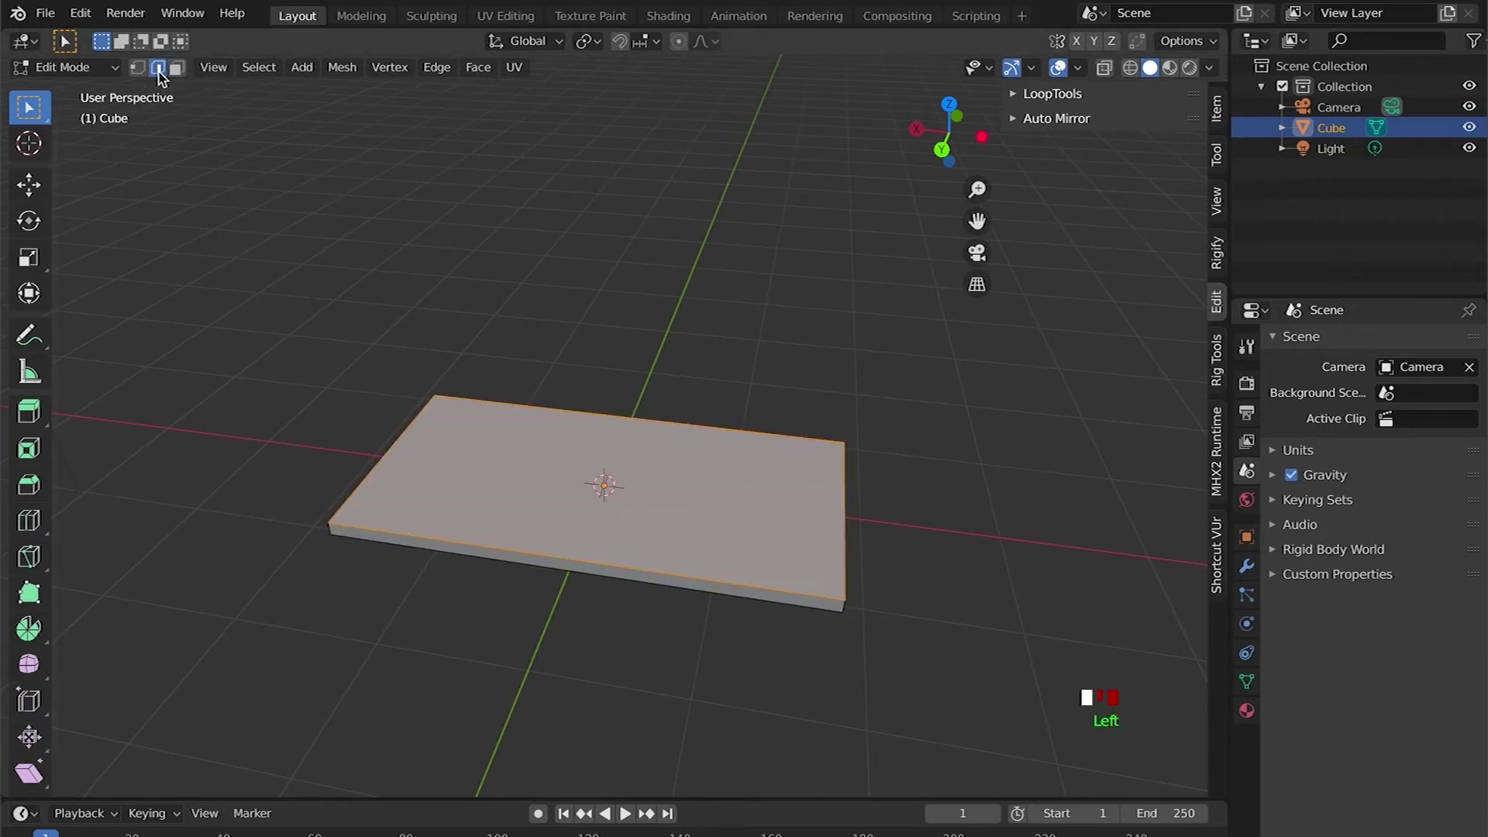
left_click(377, 458)
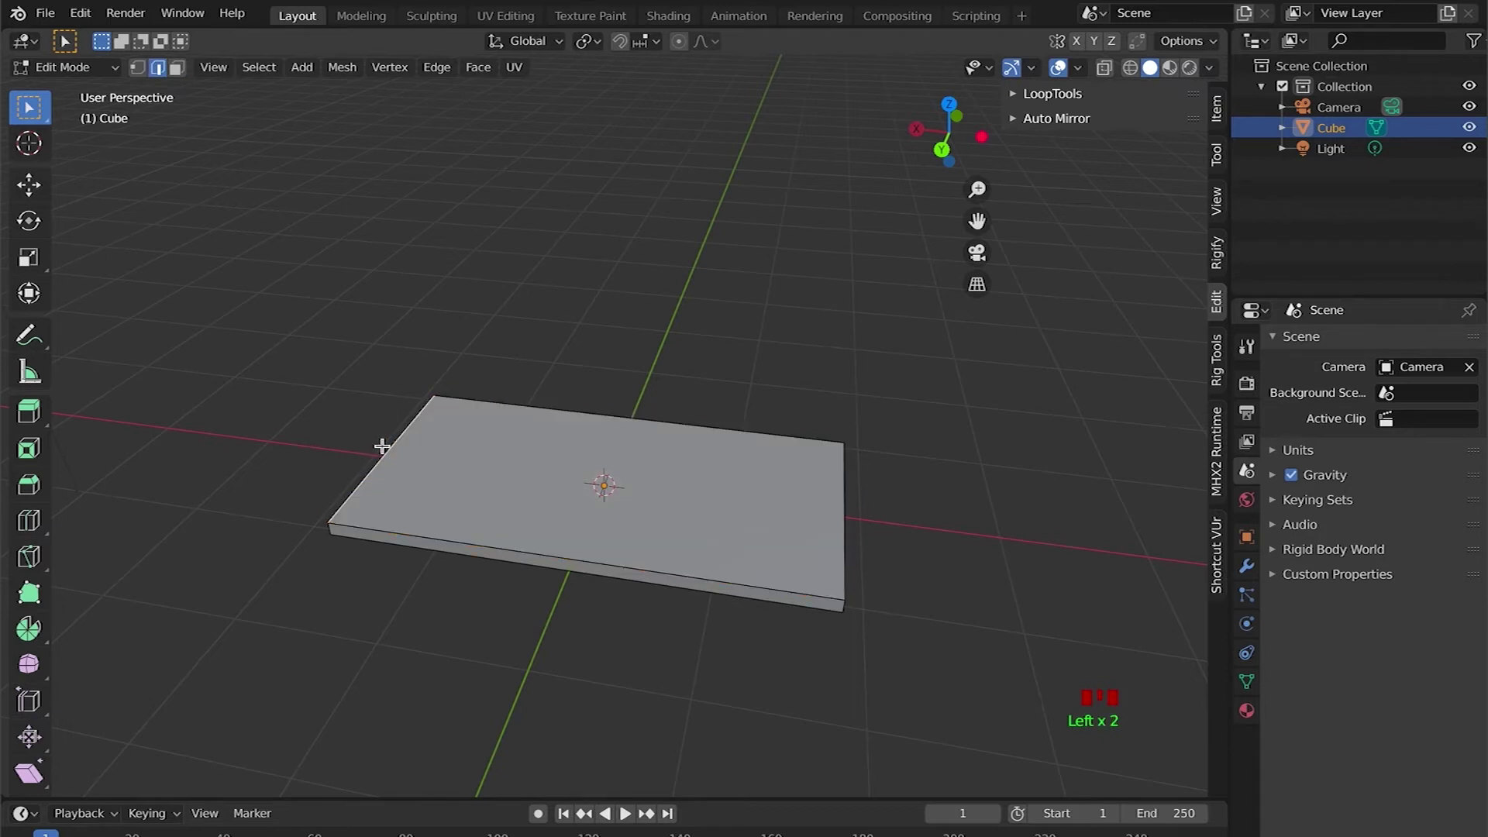
Try moving the slab's top corner vertex at the +X, -Y corner freely in vertex select mode
left_click(137, 68)
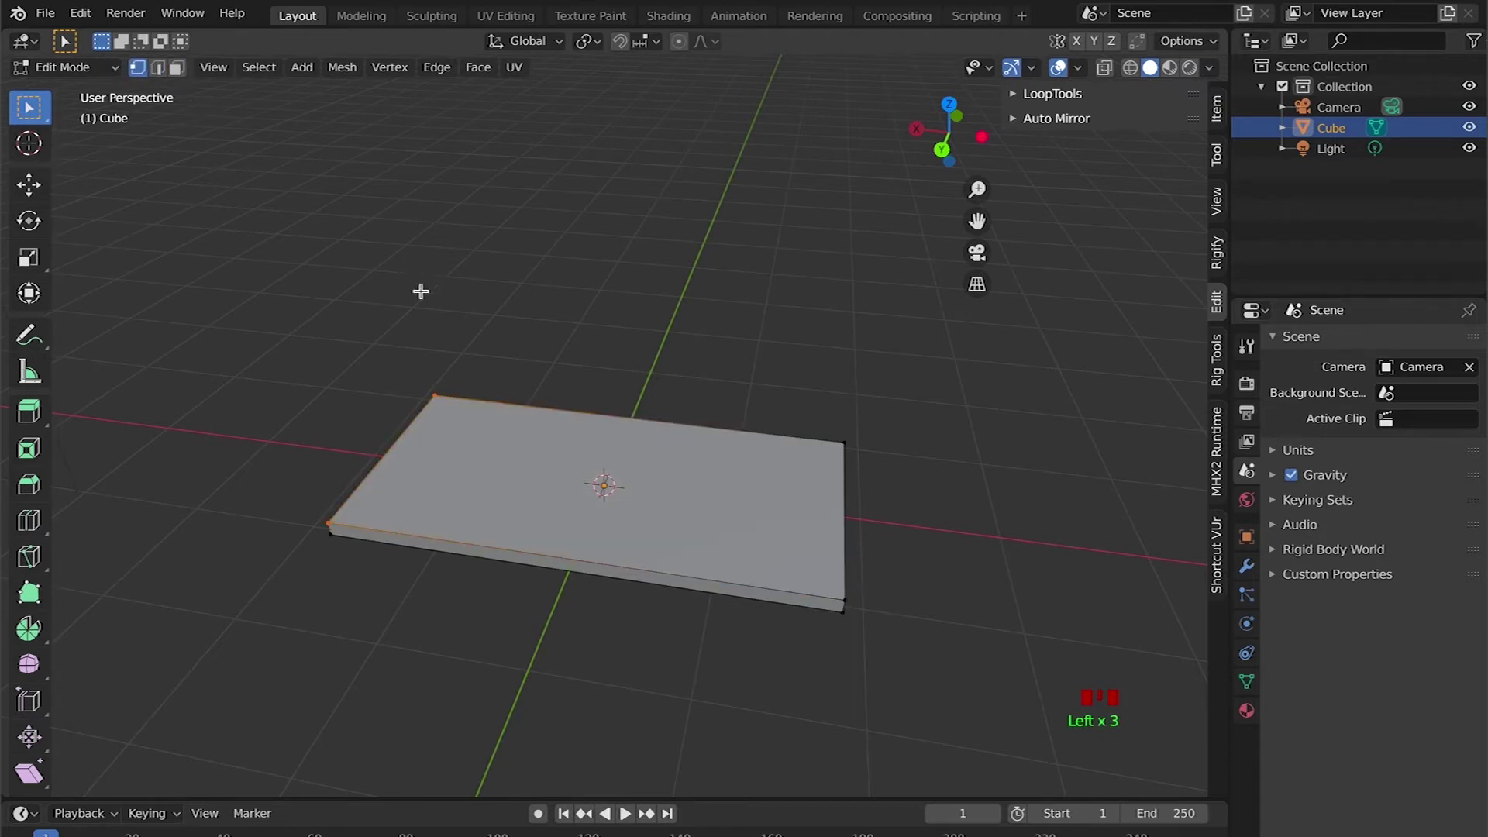
left_click(433, 395)
left_click(435, 397)
key("g")
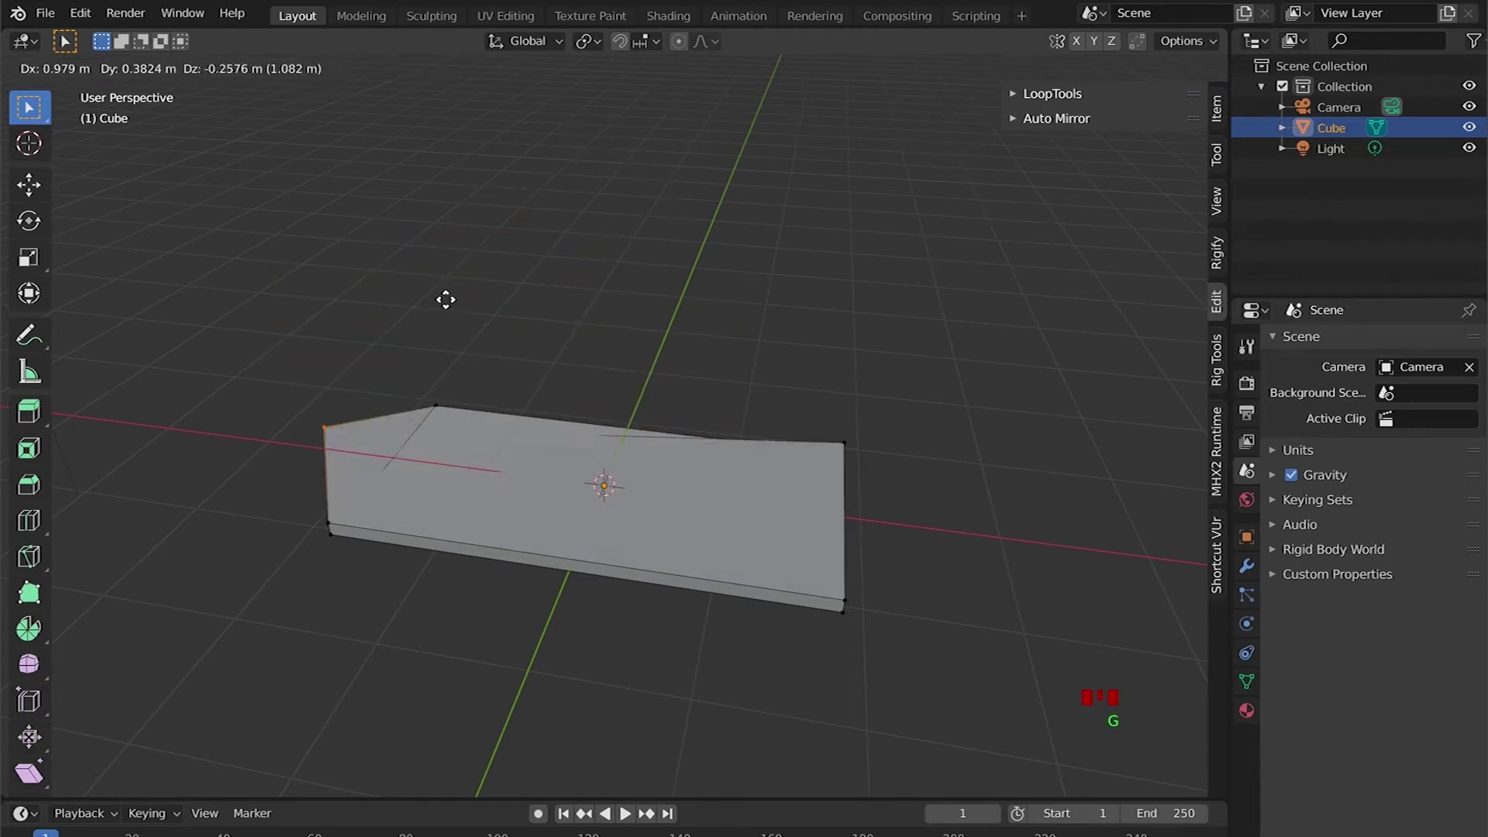
right_click(504, 223)
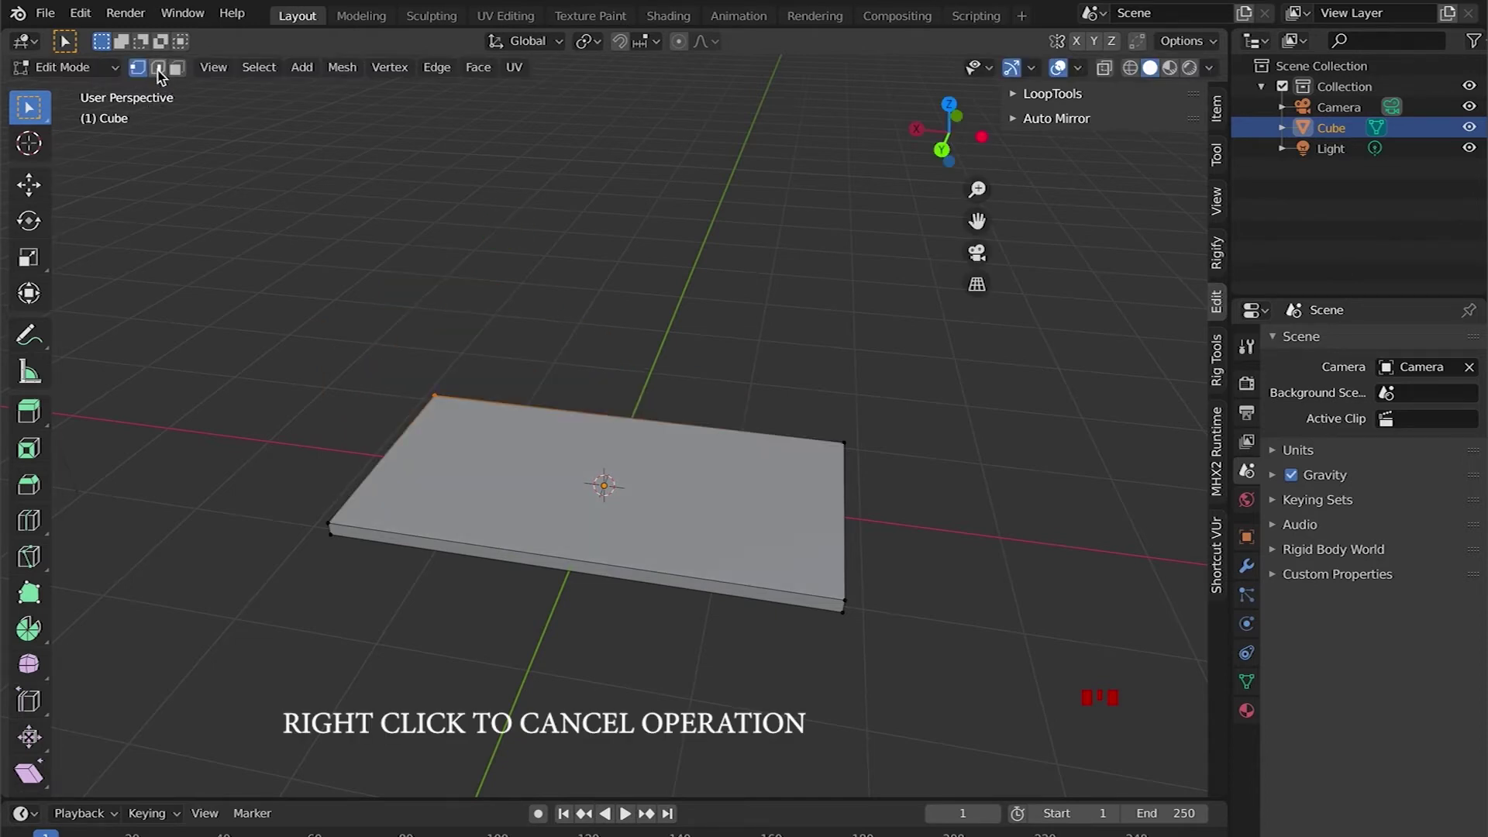
Try moving the slab's top short edge at the +X end freely in edge select mode
left_click(158, 68)
left_click(381, 465)
key("g")
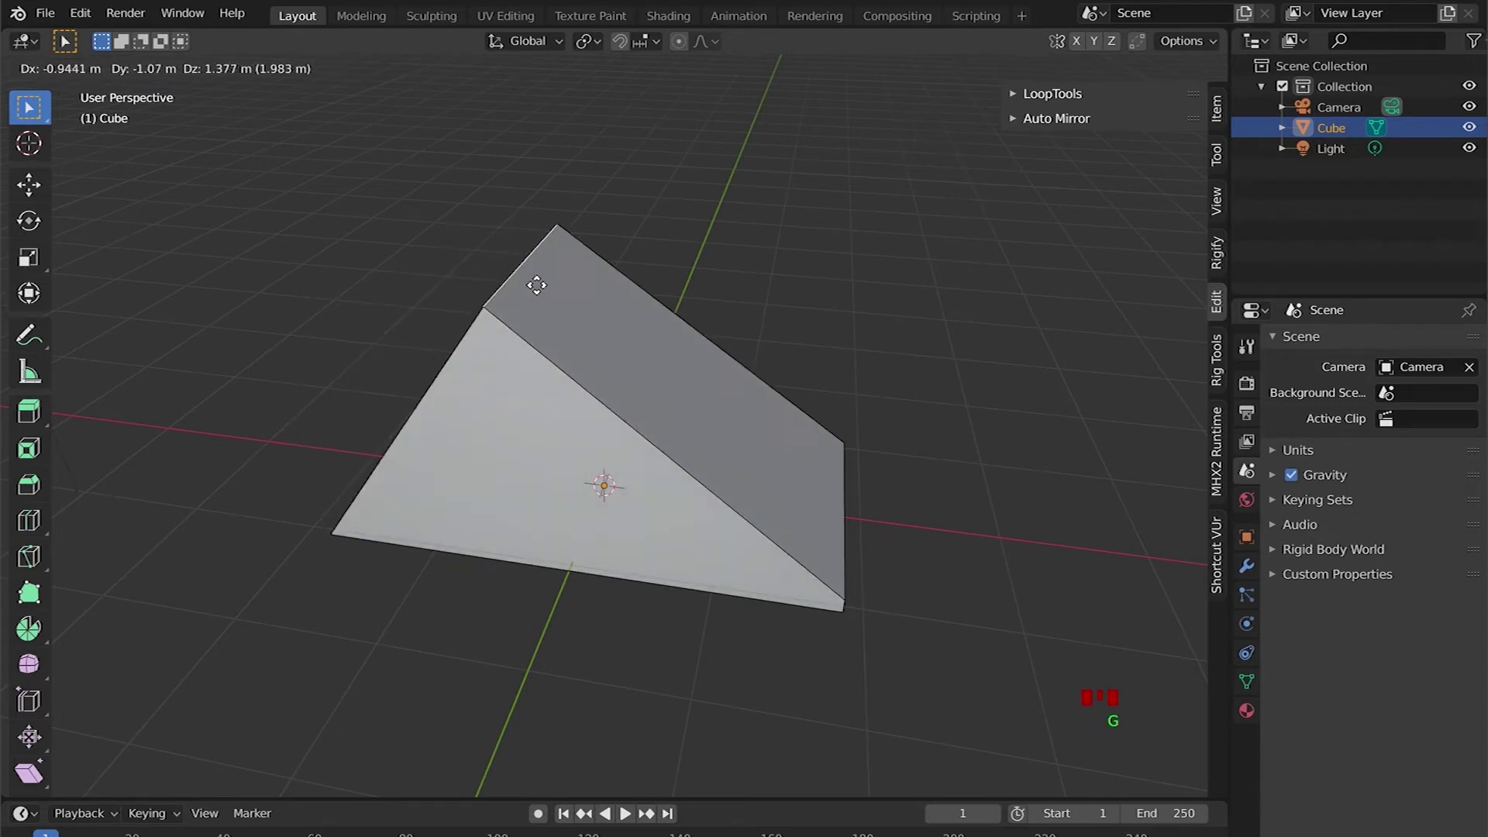
right_click(347, 309)
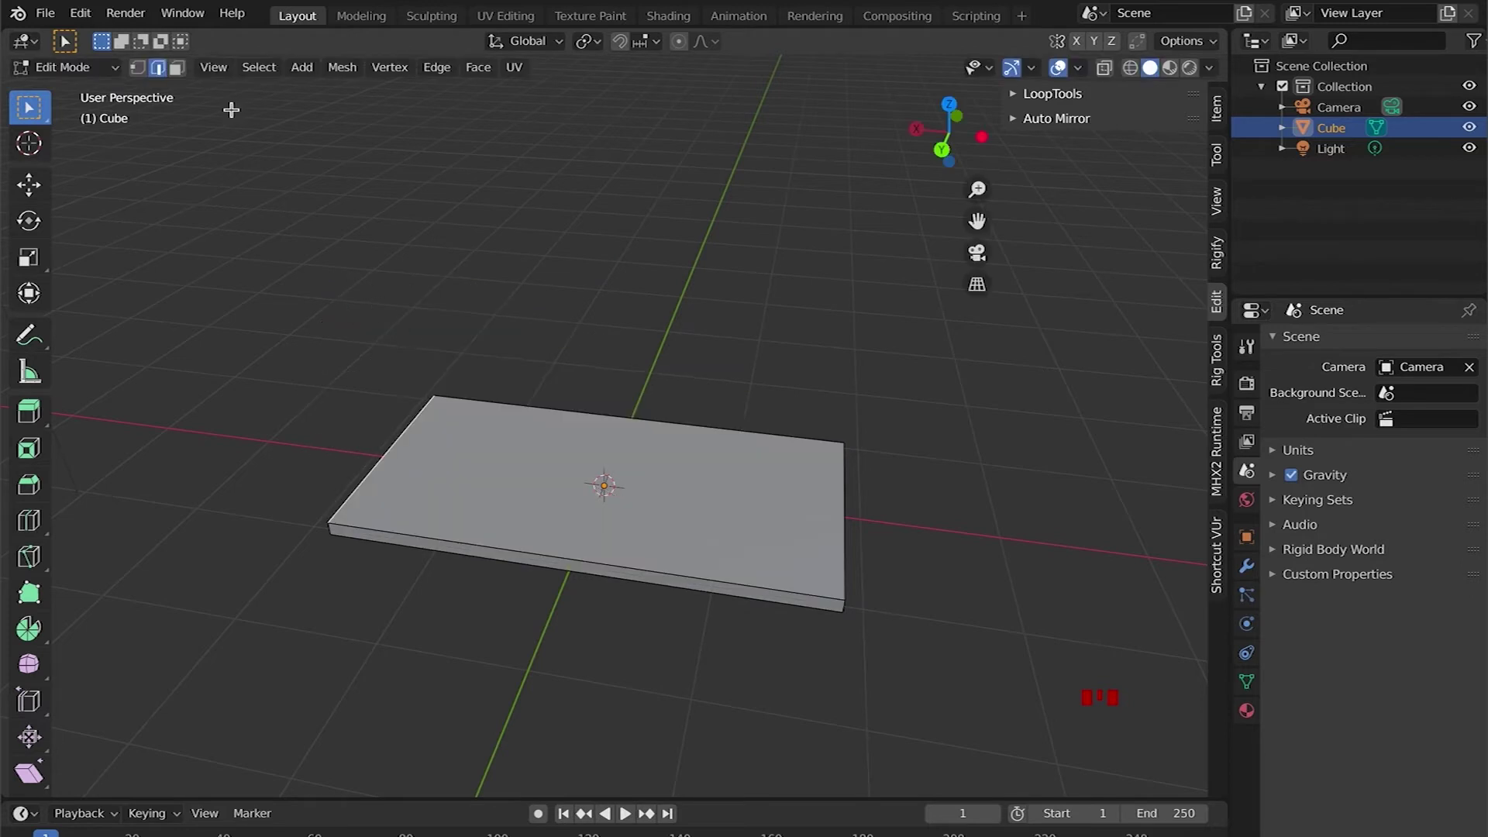
Try moving the slab's whole top face freely in face select mode
left_click(177, 68)
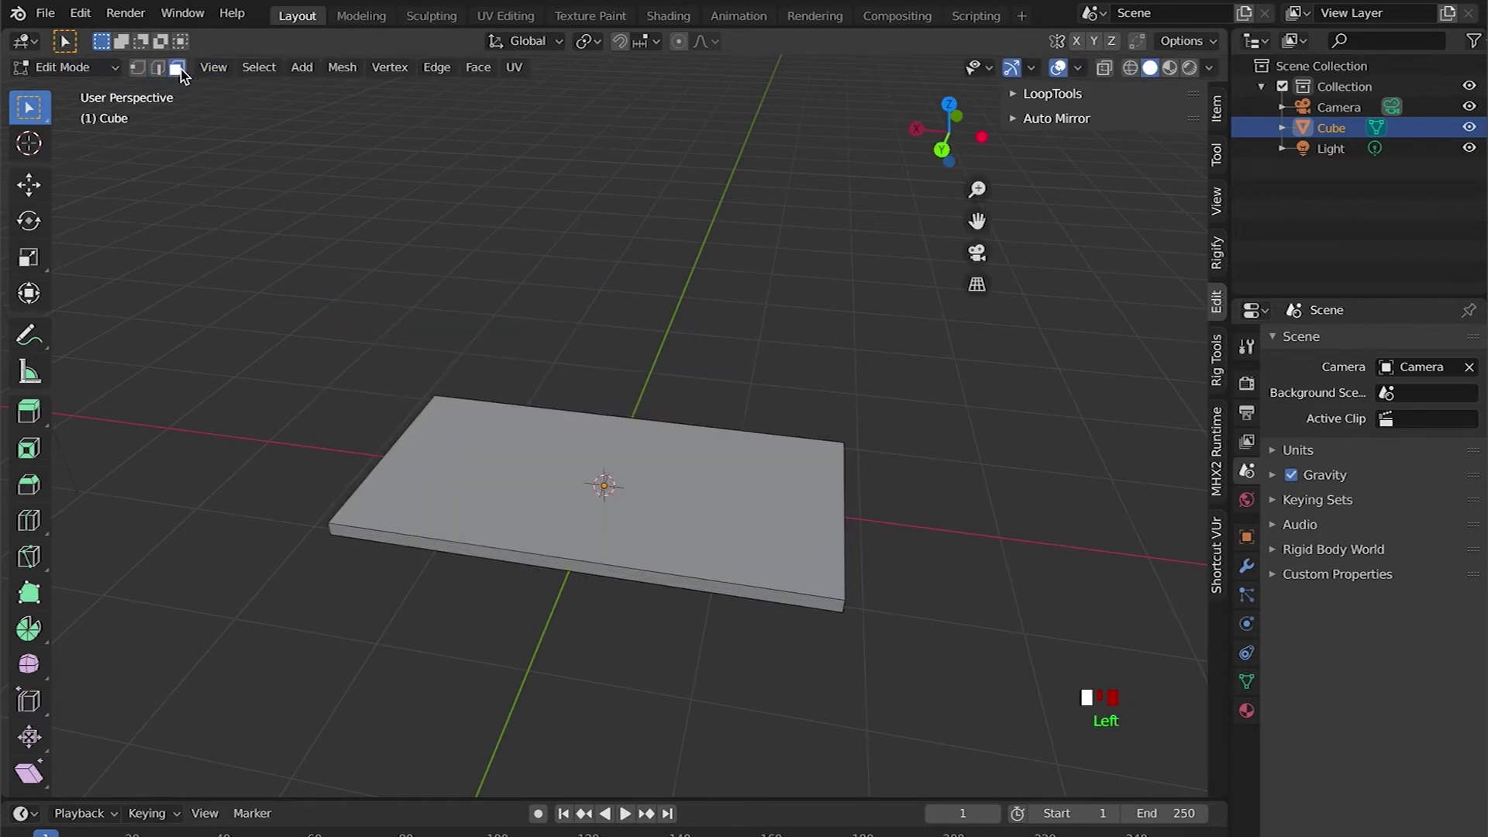
left_click(548, 488)
key("g")
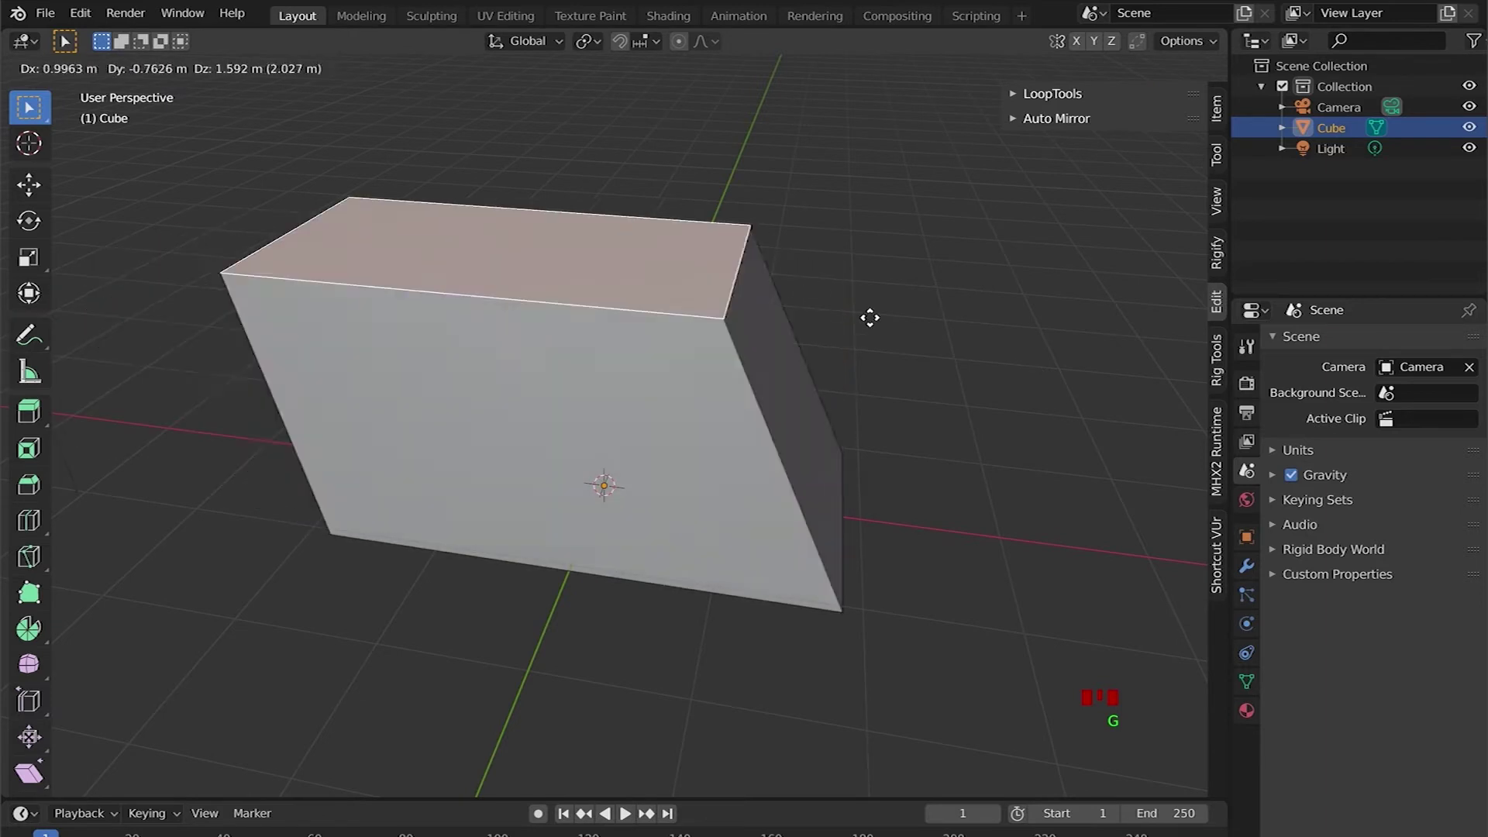
key("Escape")
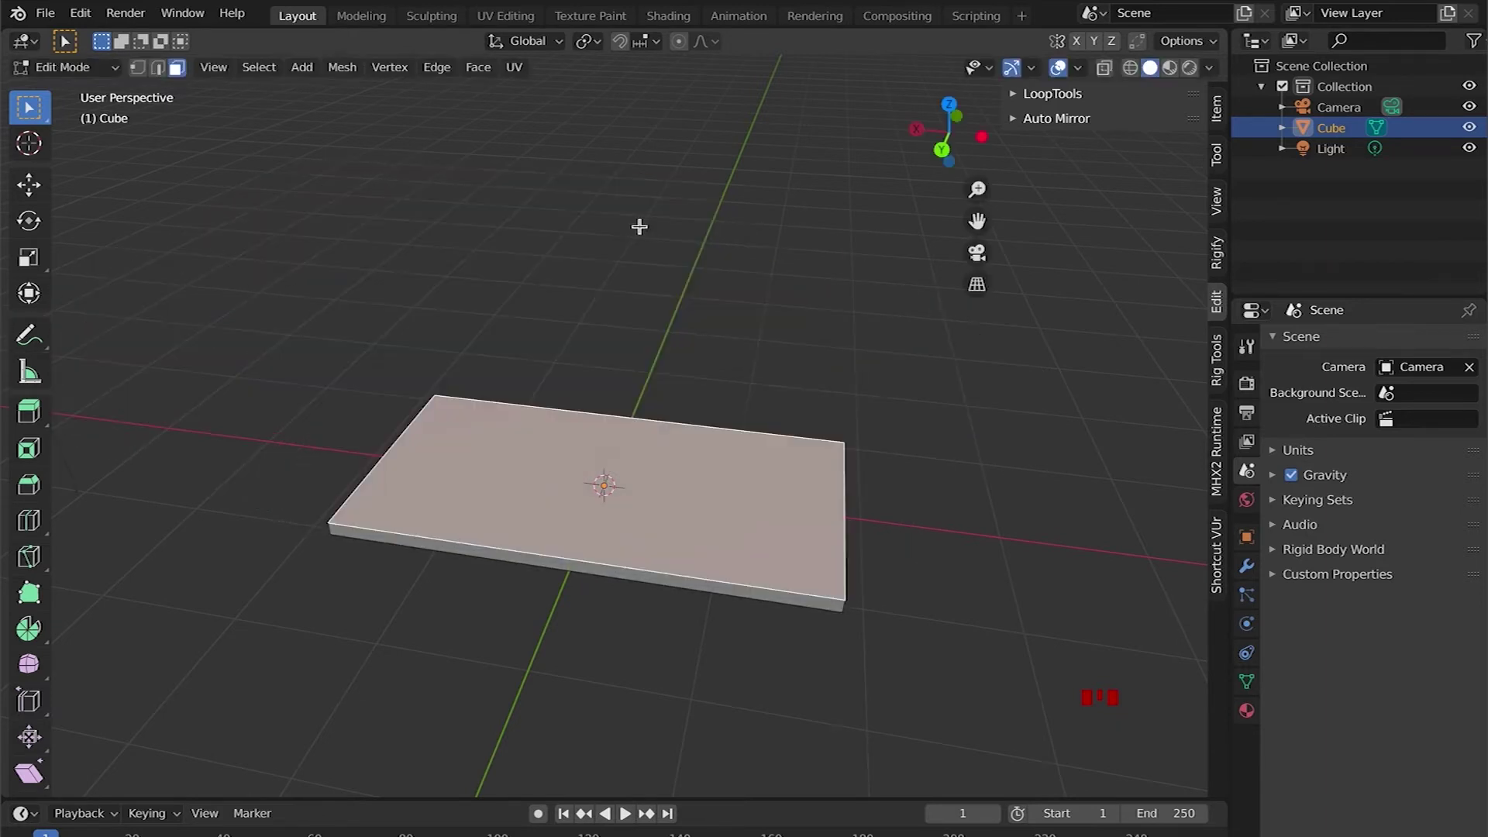
Deselect the slab's top face and return the slab to Object Mode
left_click(812, 301)
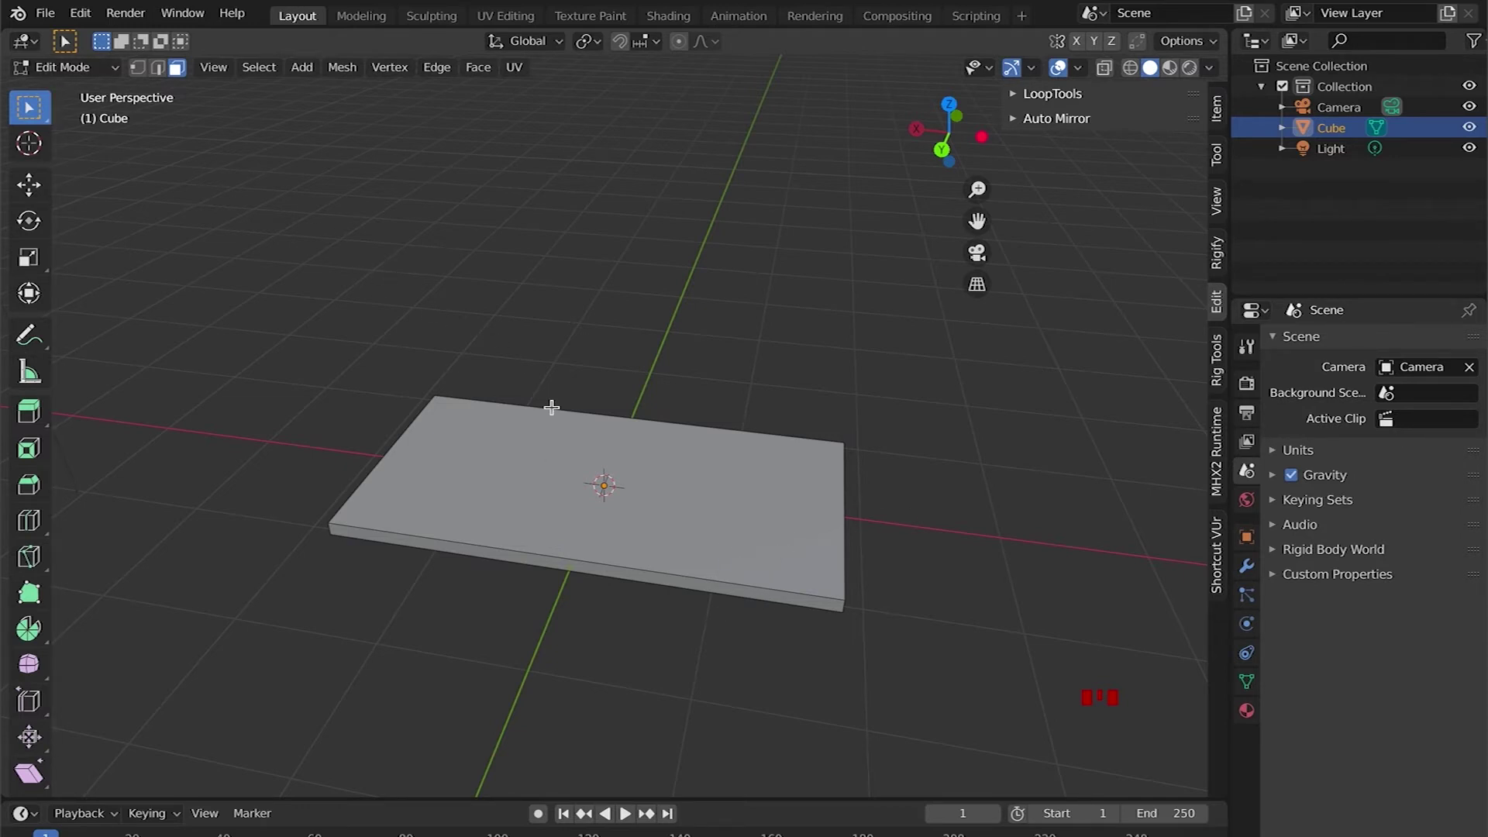
left_click(99, 67)
left_click(88, 91)
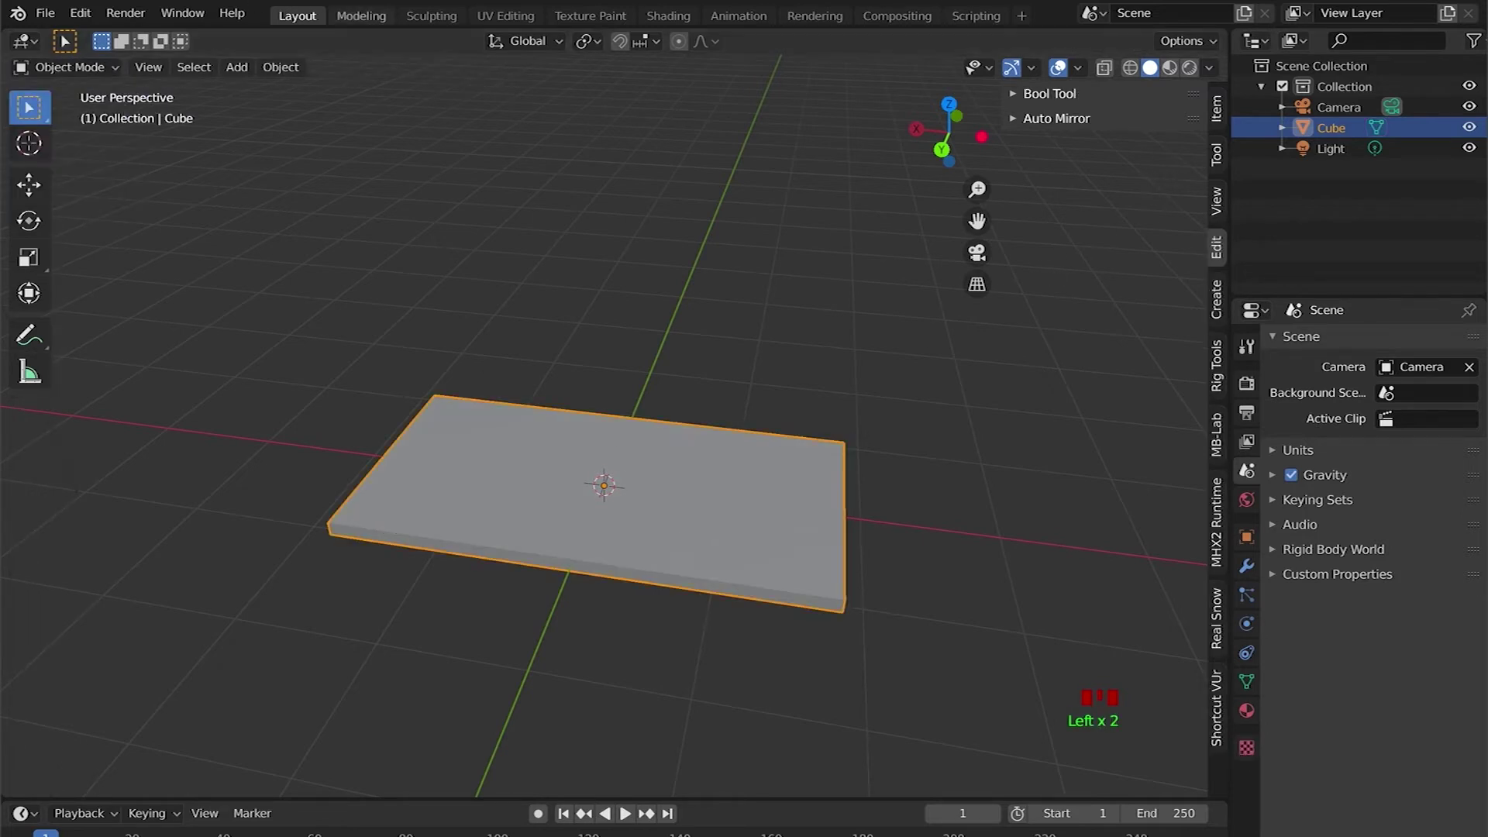
Search the add-ons in the preferences for "auto" and check whether Mesh: Auto Mirror is enabled
left_click(82, 14)
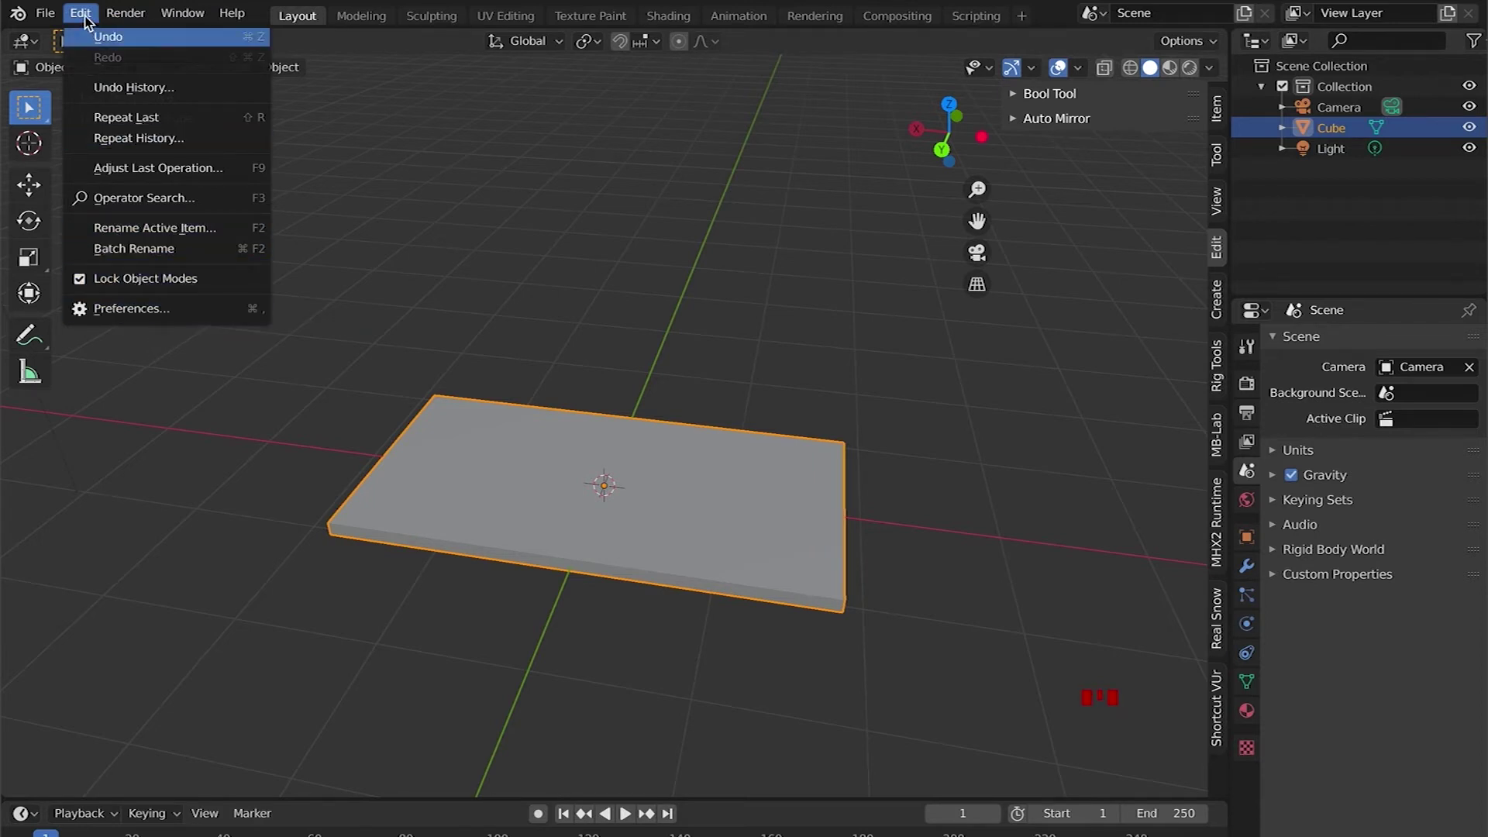
left_click(132, 309)
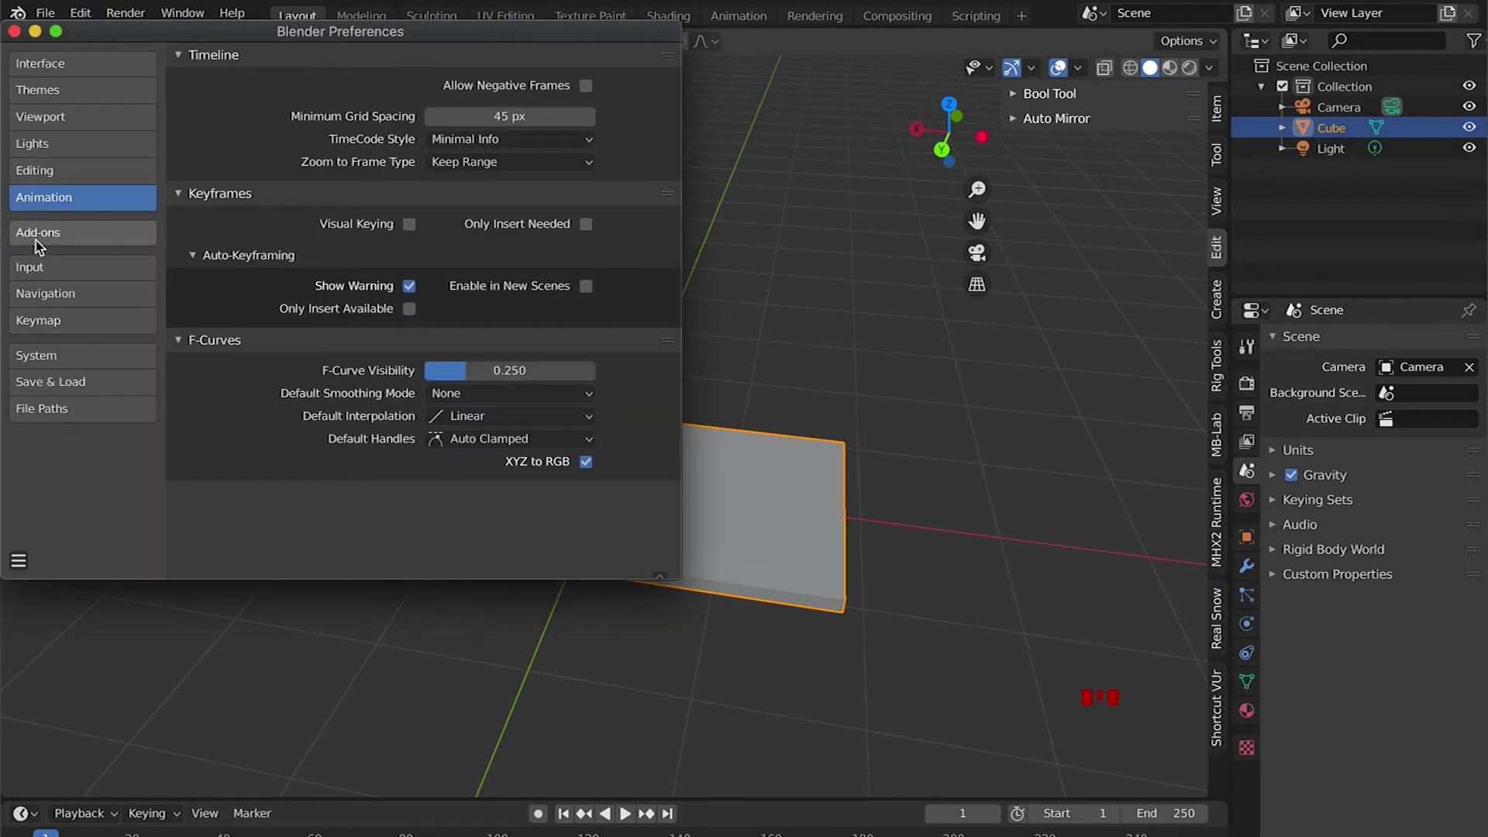
left_click(37, 236)
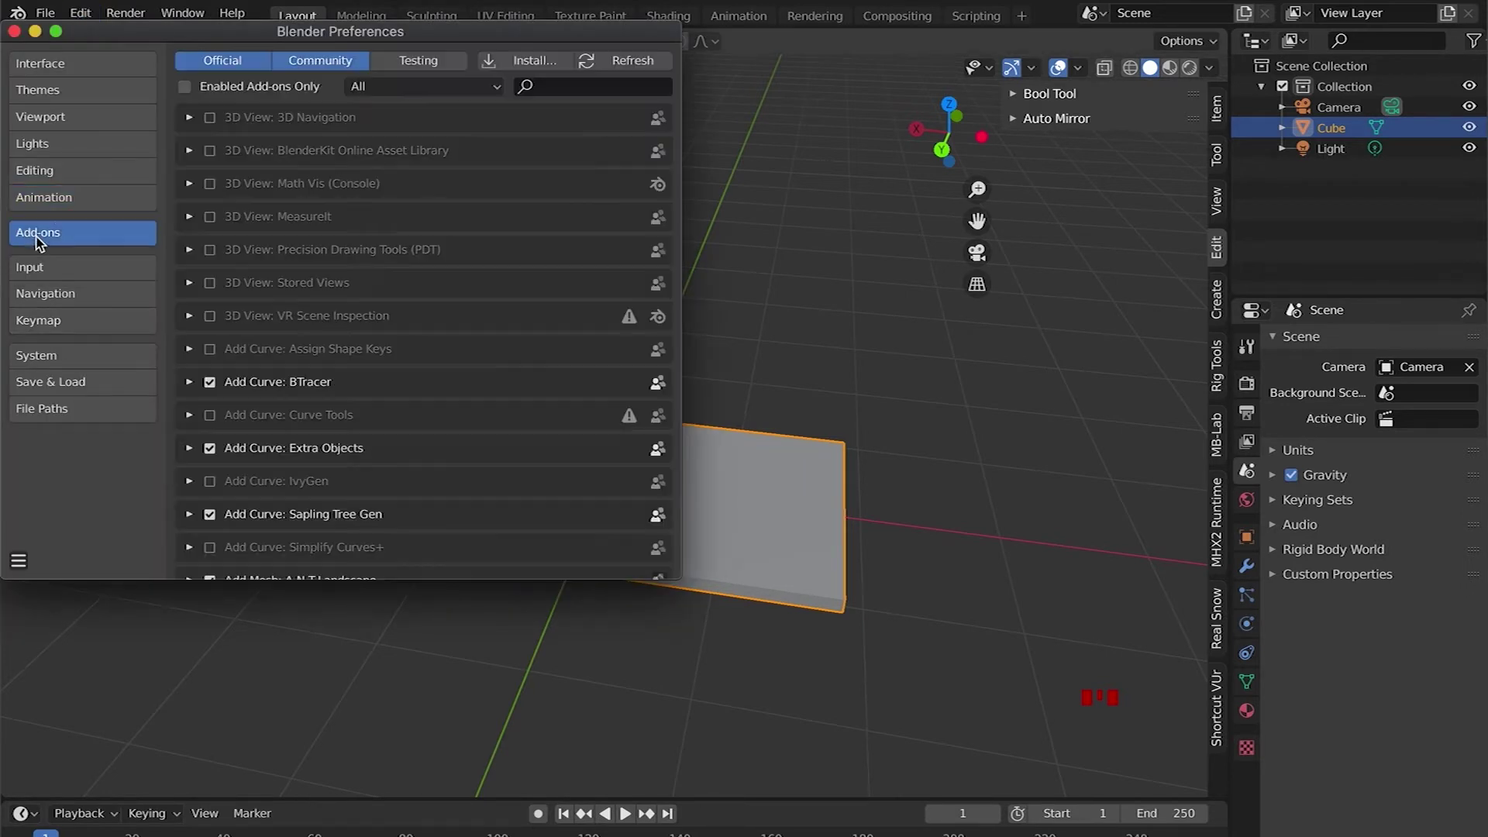
left_click(588, 88)
type("au")
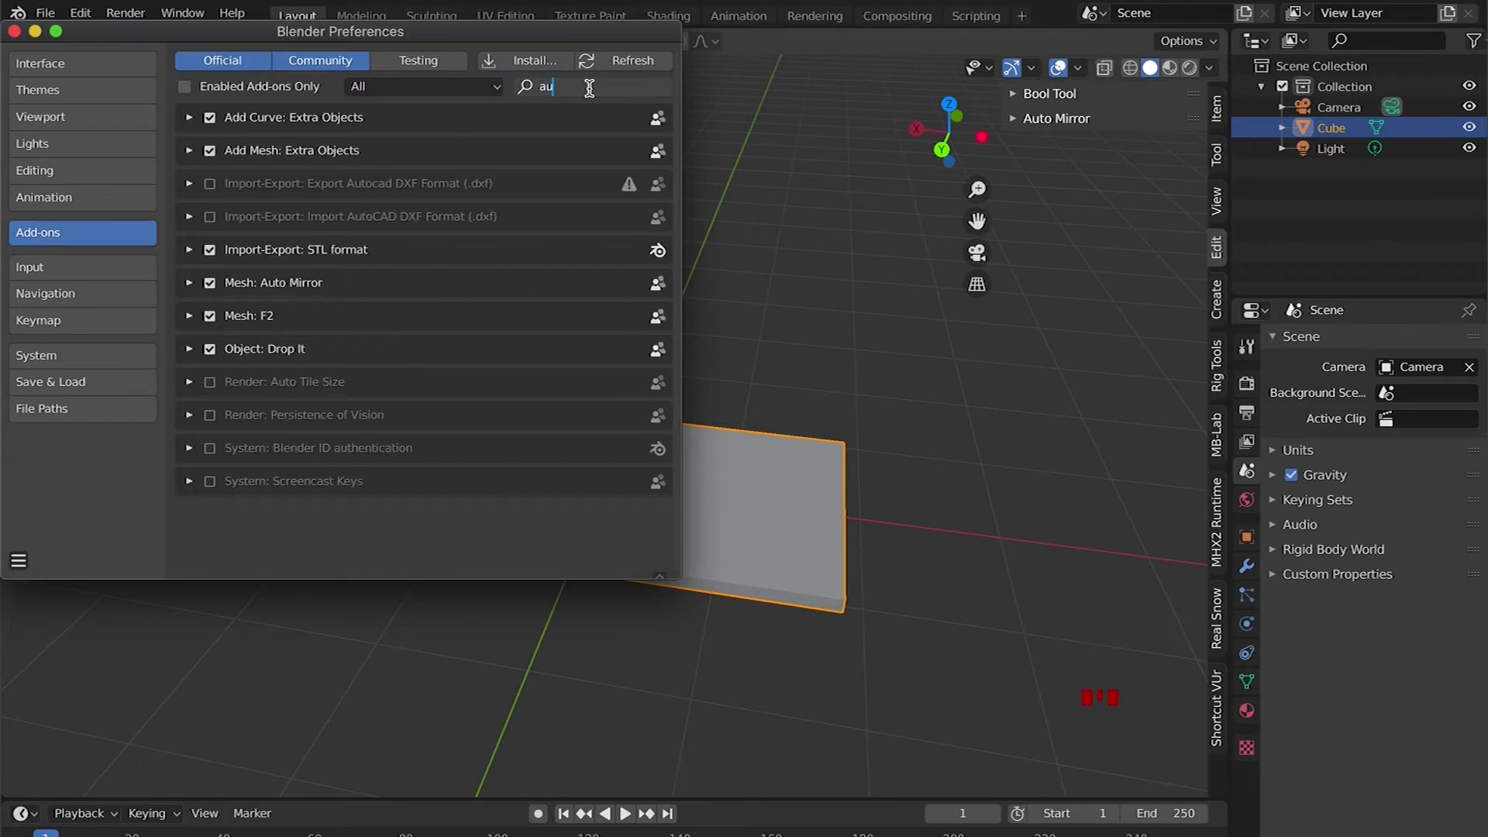
type("to")
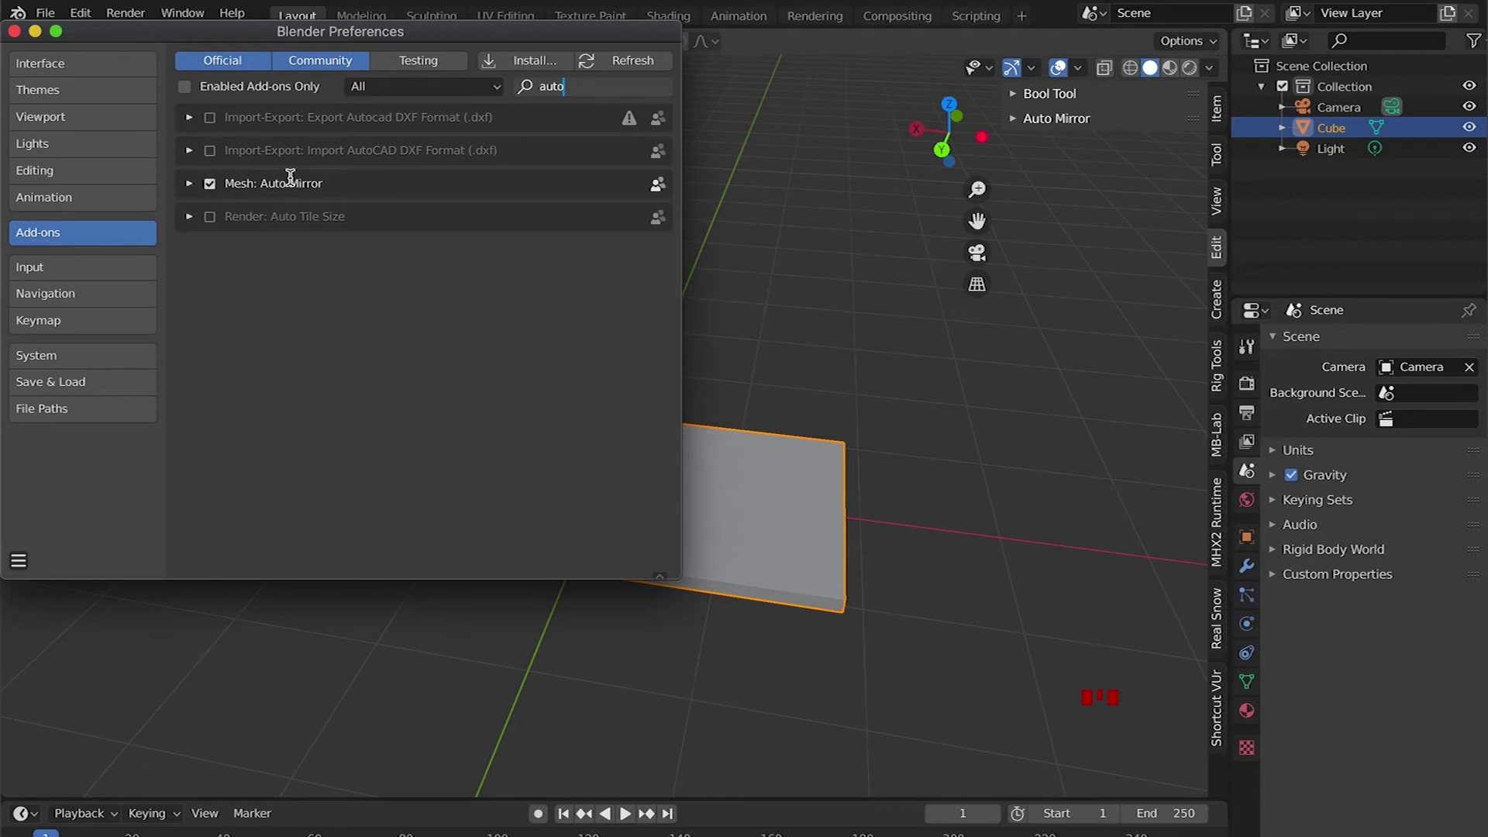
left_click(14, 32)
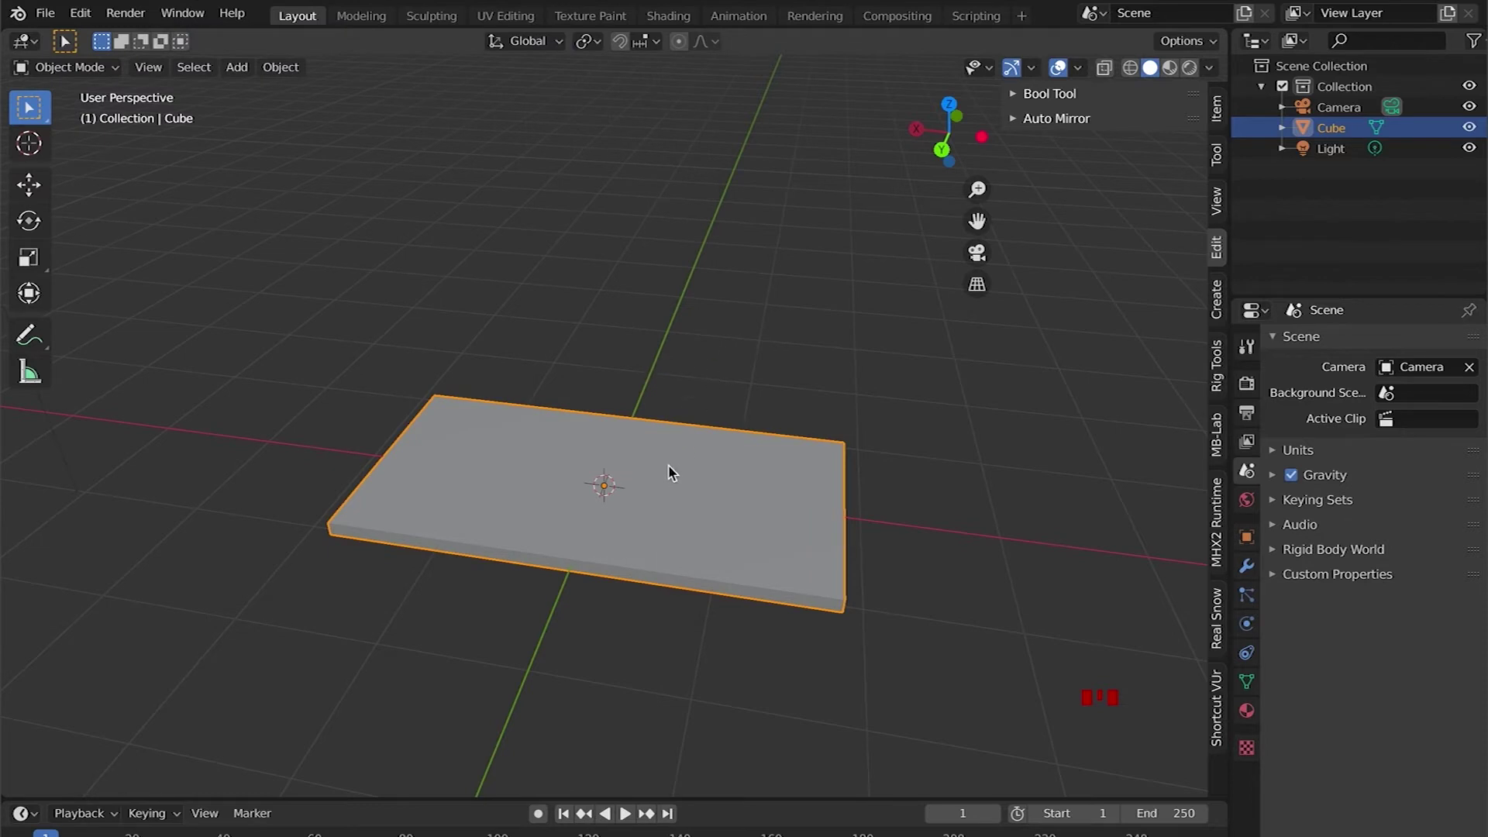
Deselect the slab and expand the Auto Mirror options for the viewport
left_click(747, 250)
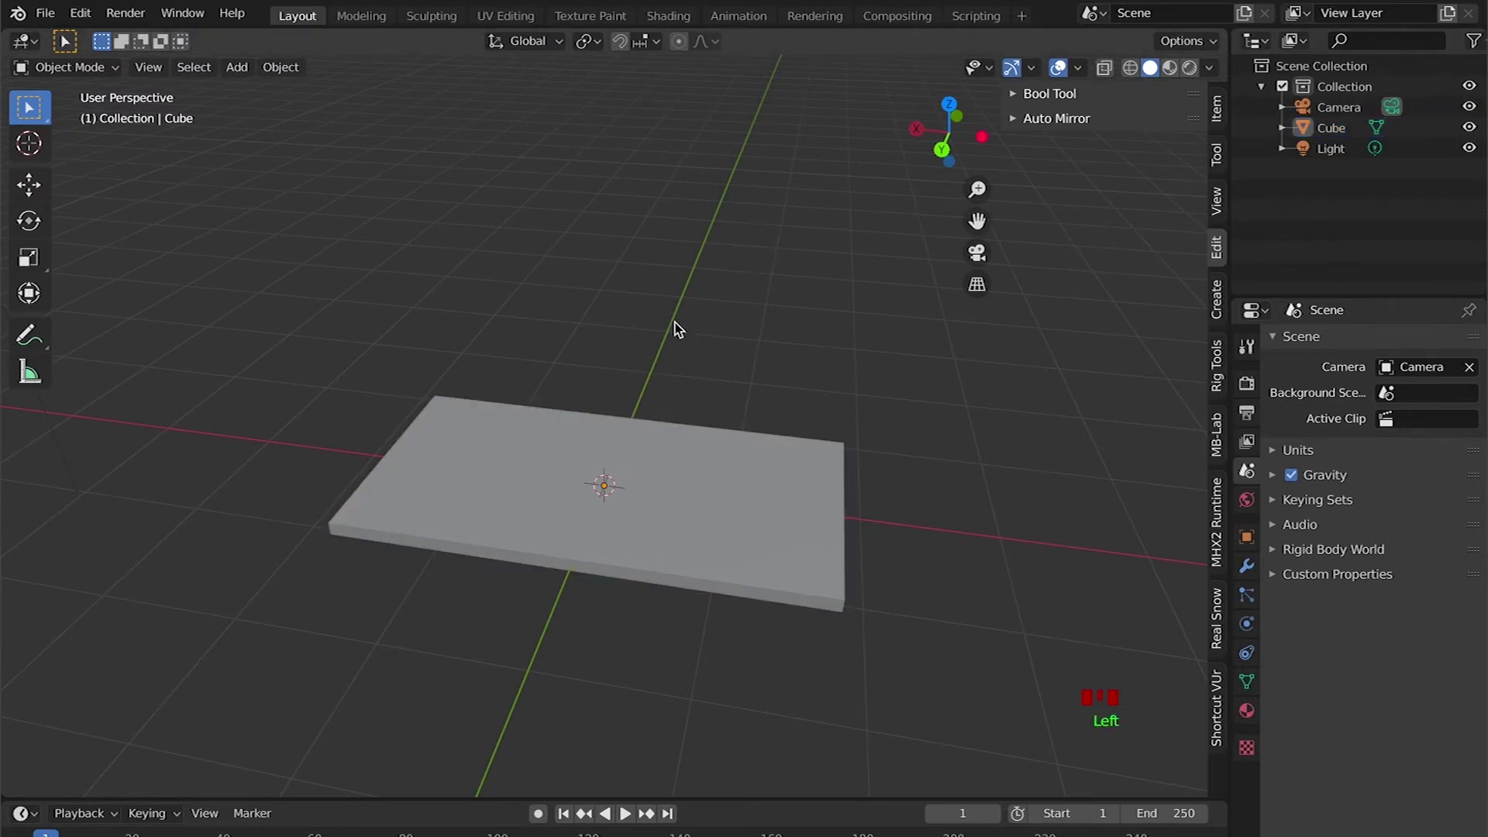
key("n")
key("n")
left_click(1221, 253)
left_click(1216, 203)
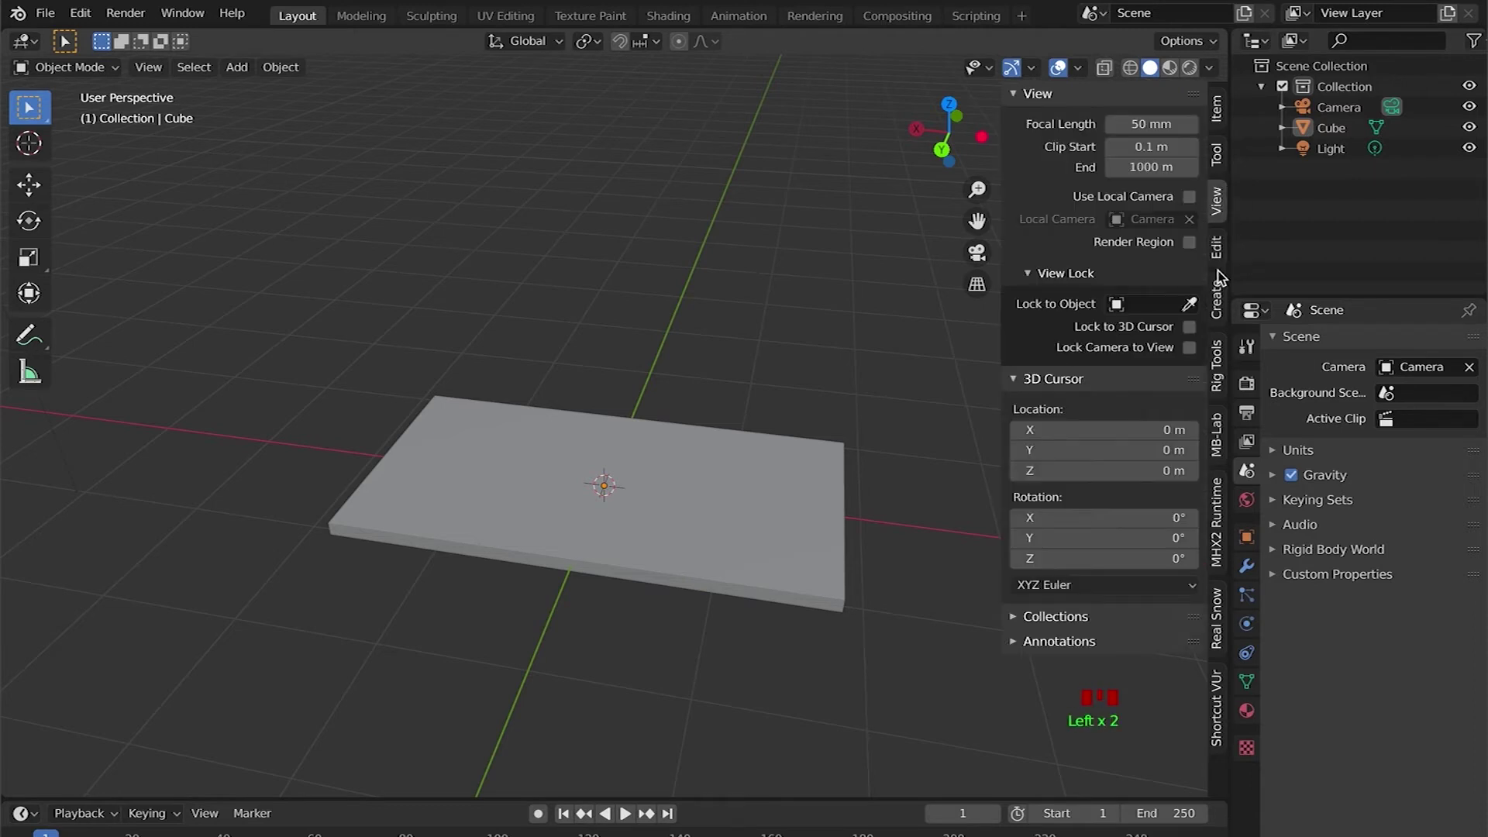
left_click(1217, 298)
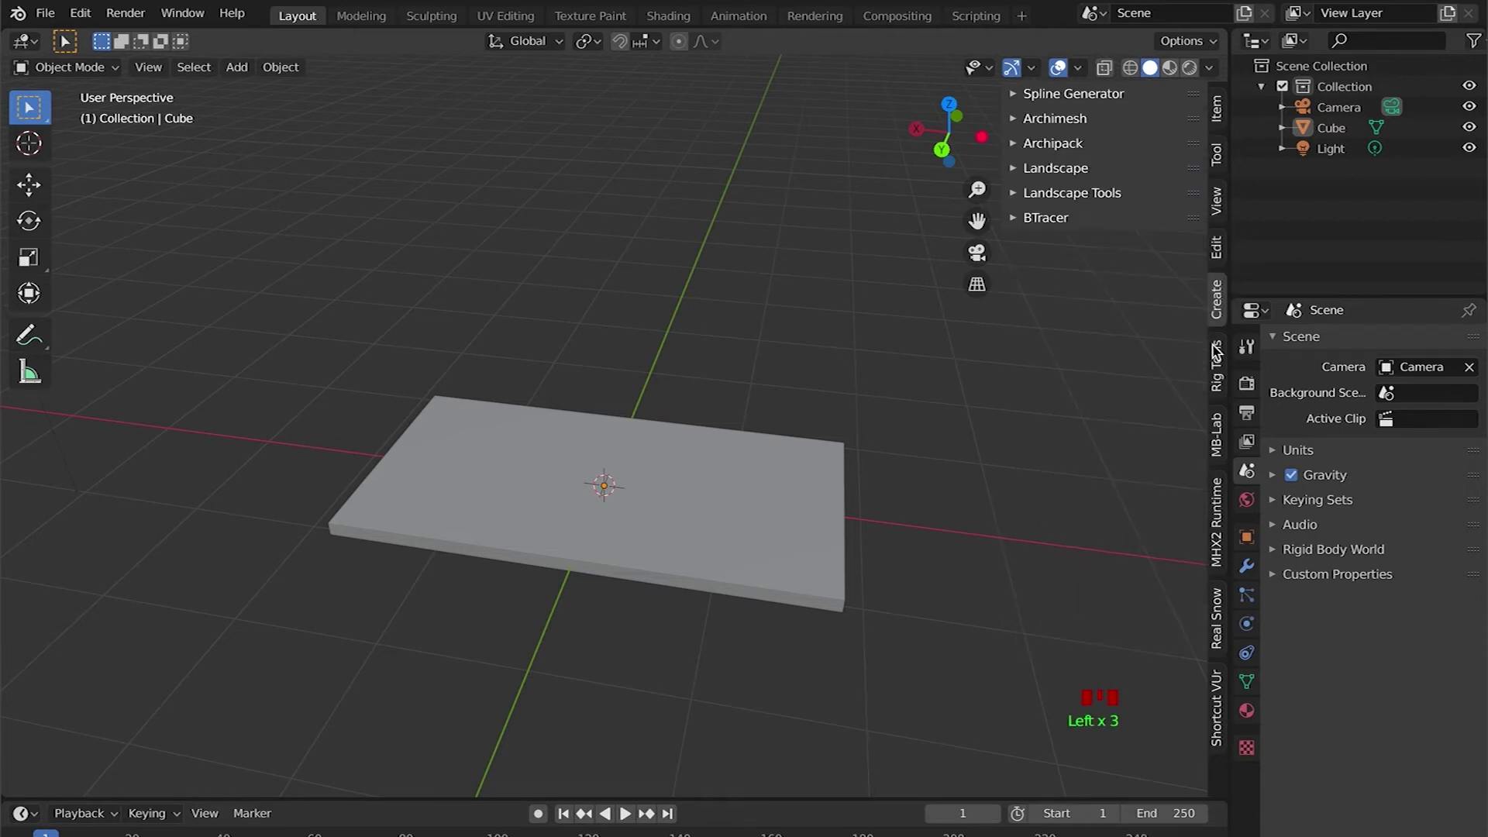
left_click(1218, 249)
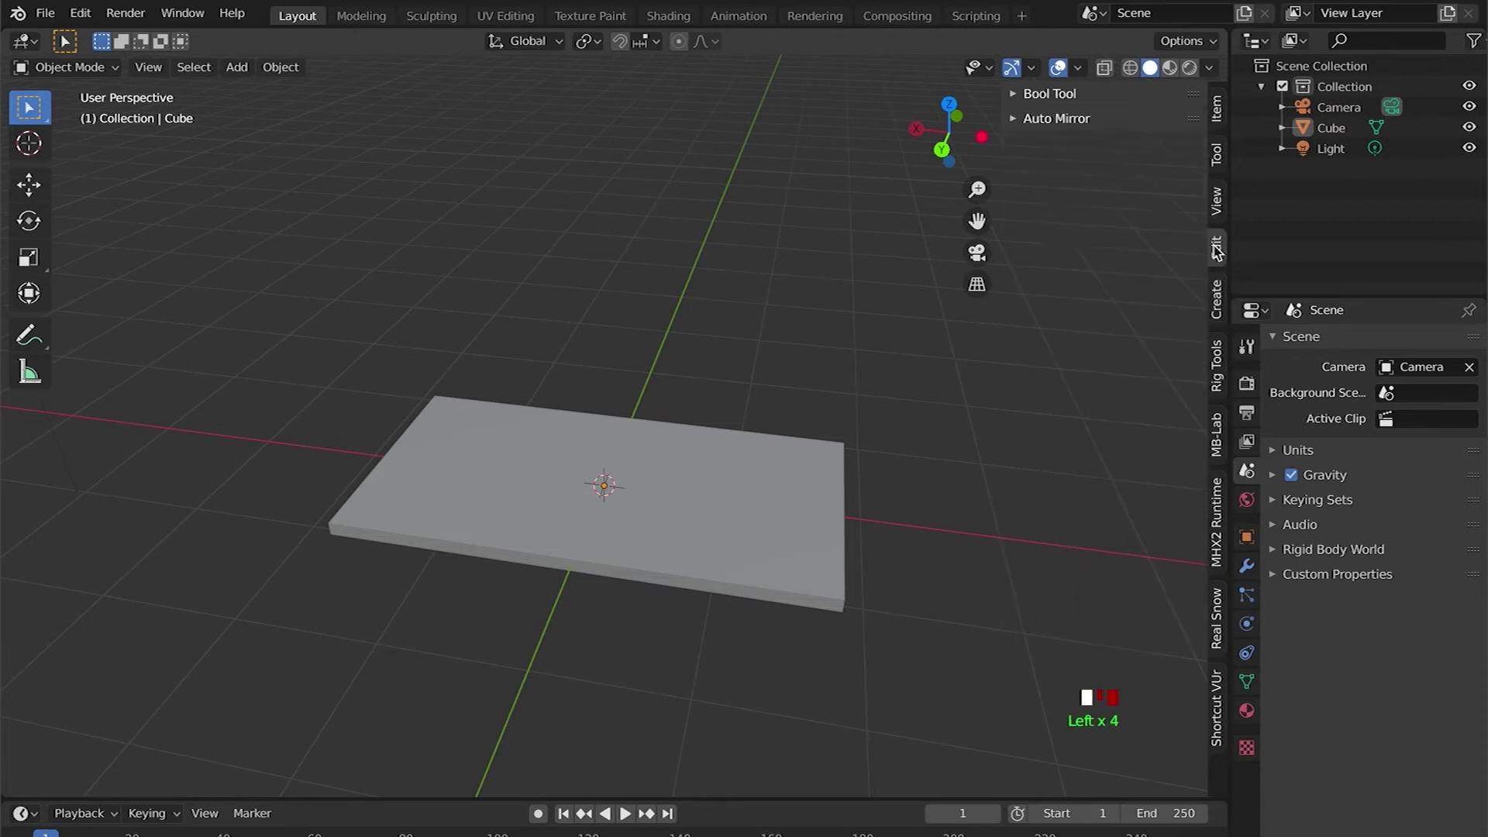
left_click(1058, 119)
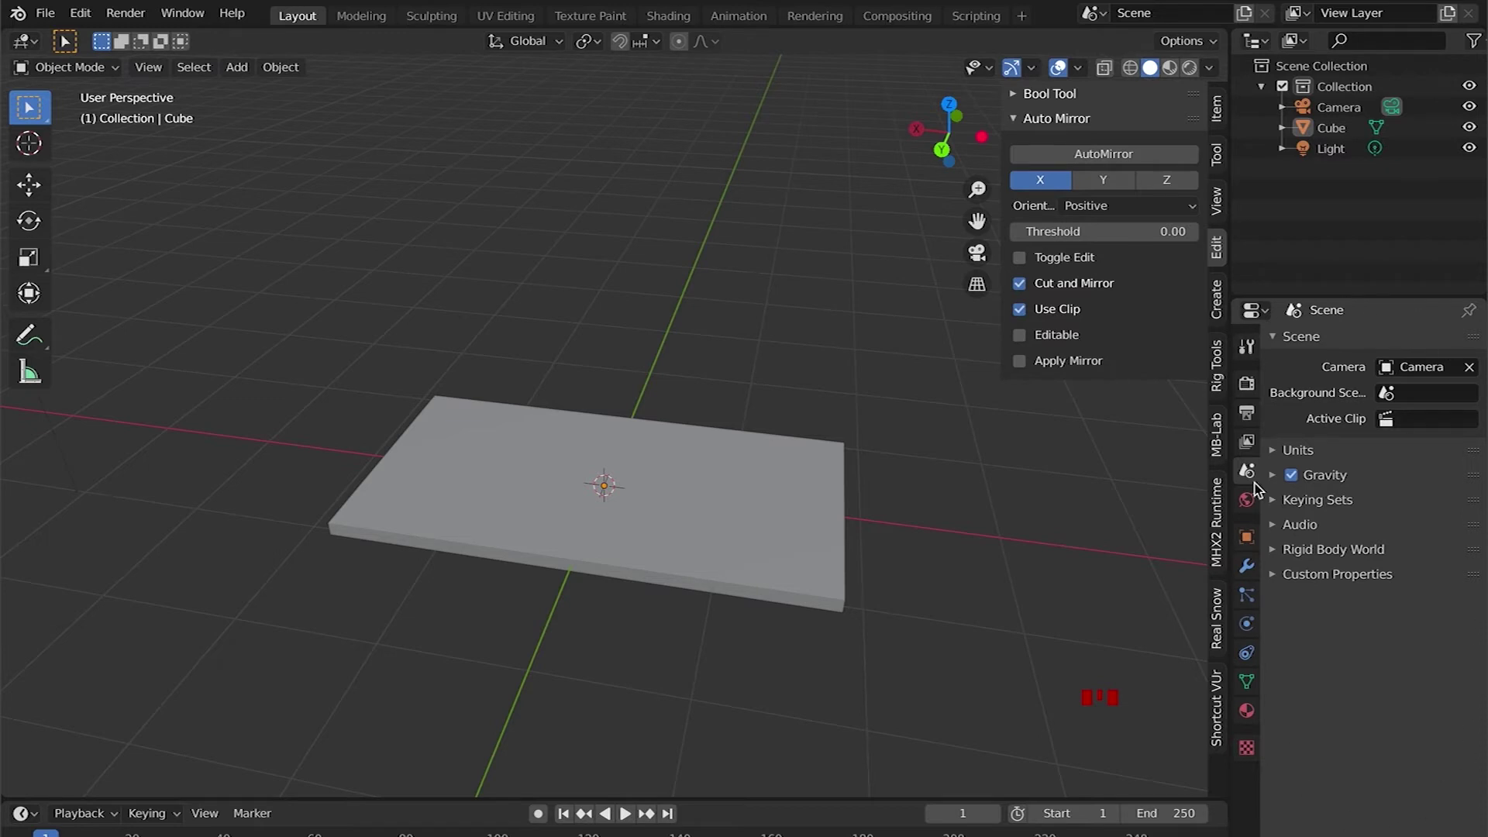
Mirror the slab along the X axis with AutoMirror, using Cut and Mirror and Use Clip, and collapse the Mirror modifier's settings
left_click(1246, 569)
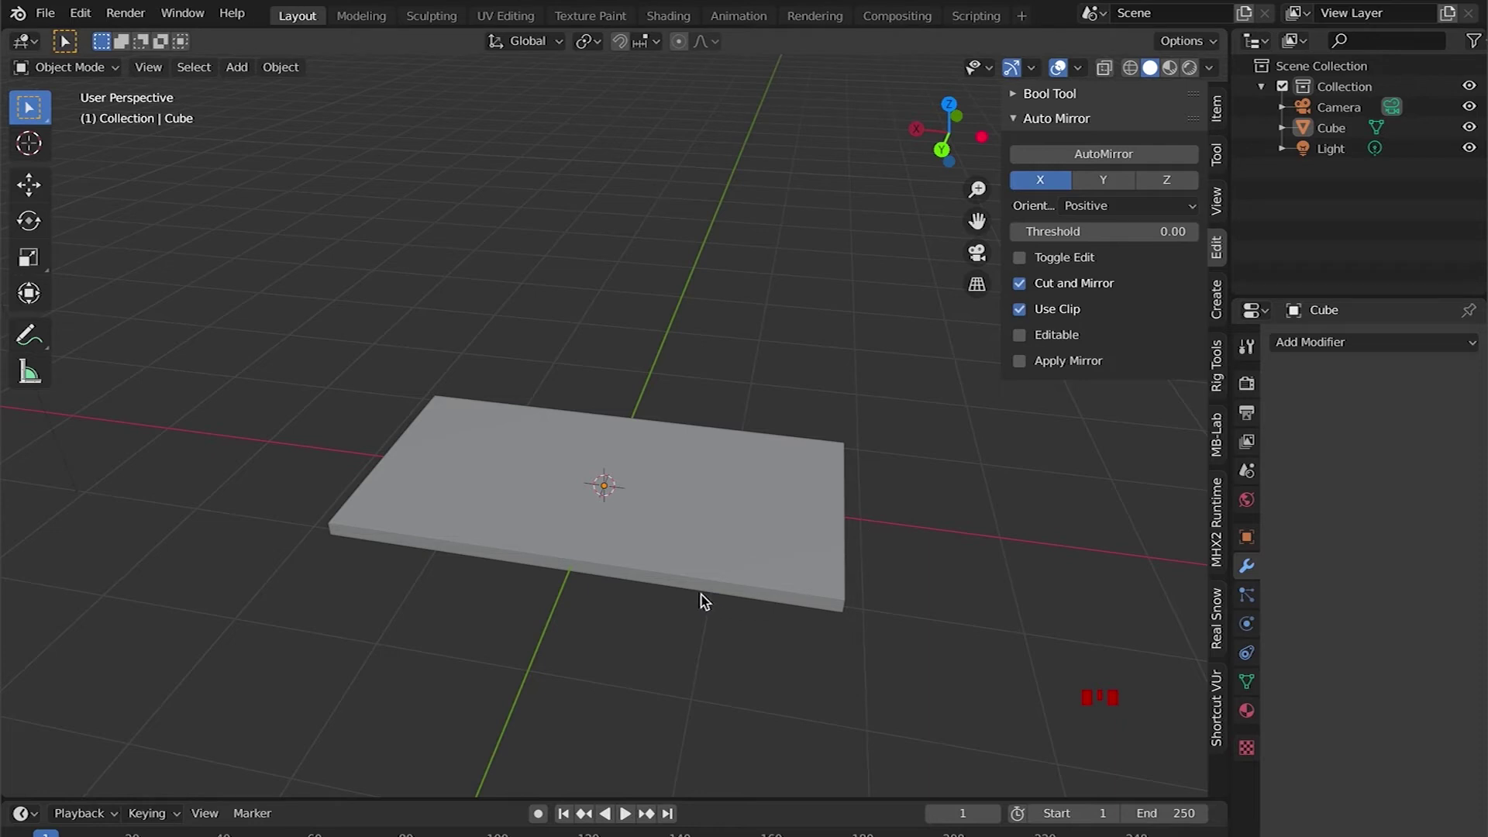
left_click(576, 502)
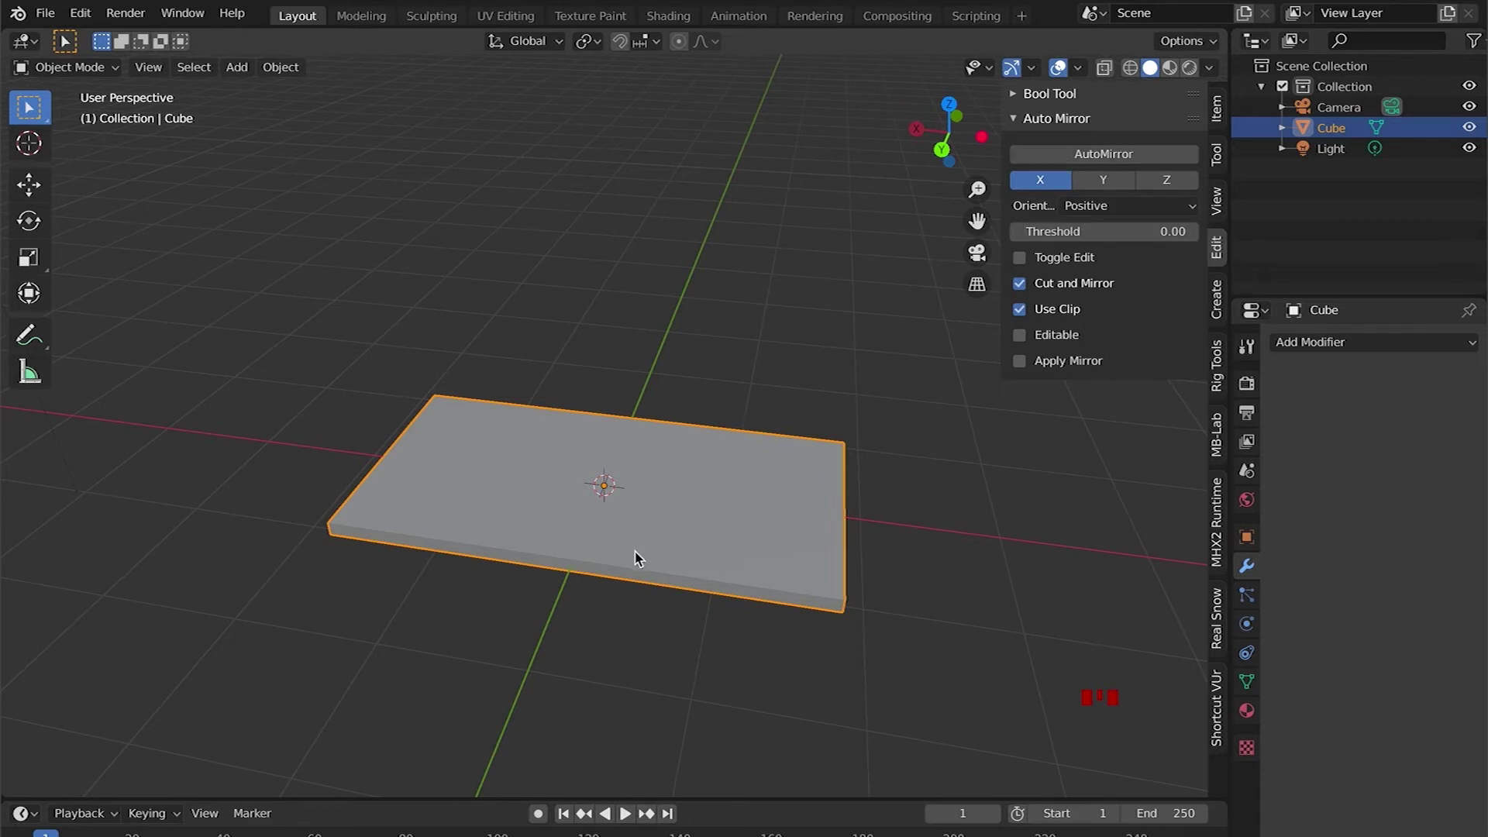
left_click(1046, 192)
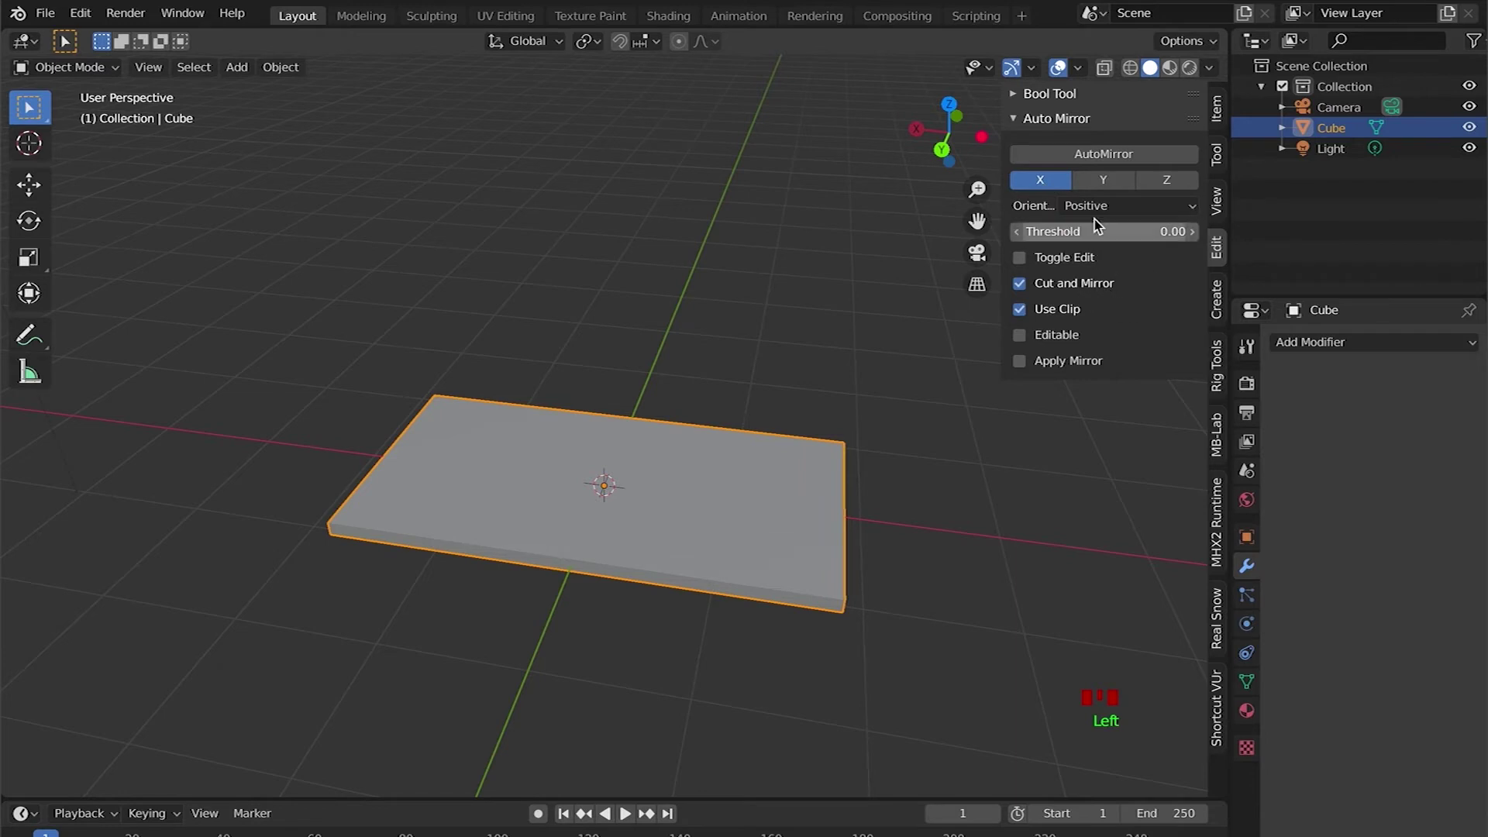
left_click(1103, 155)
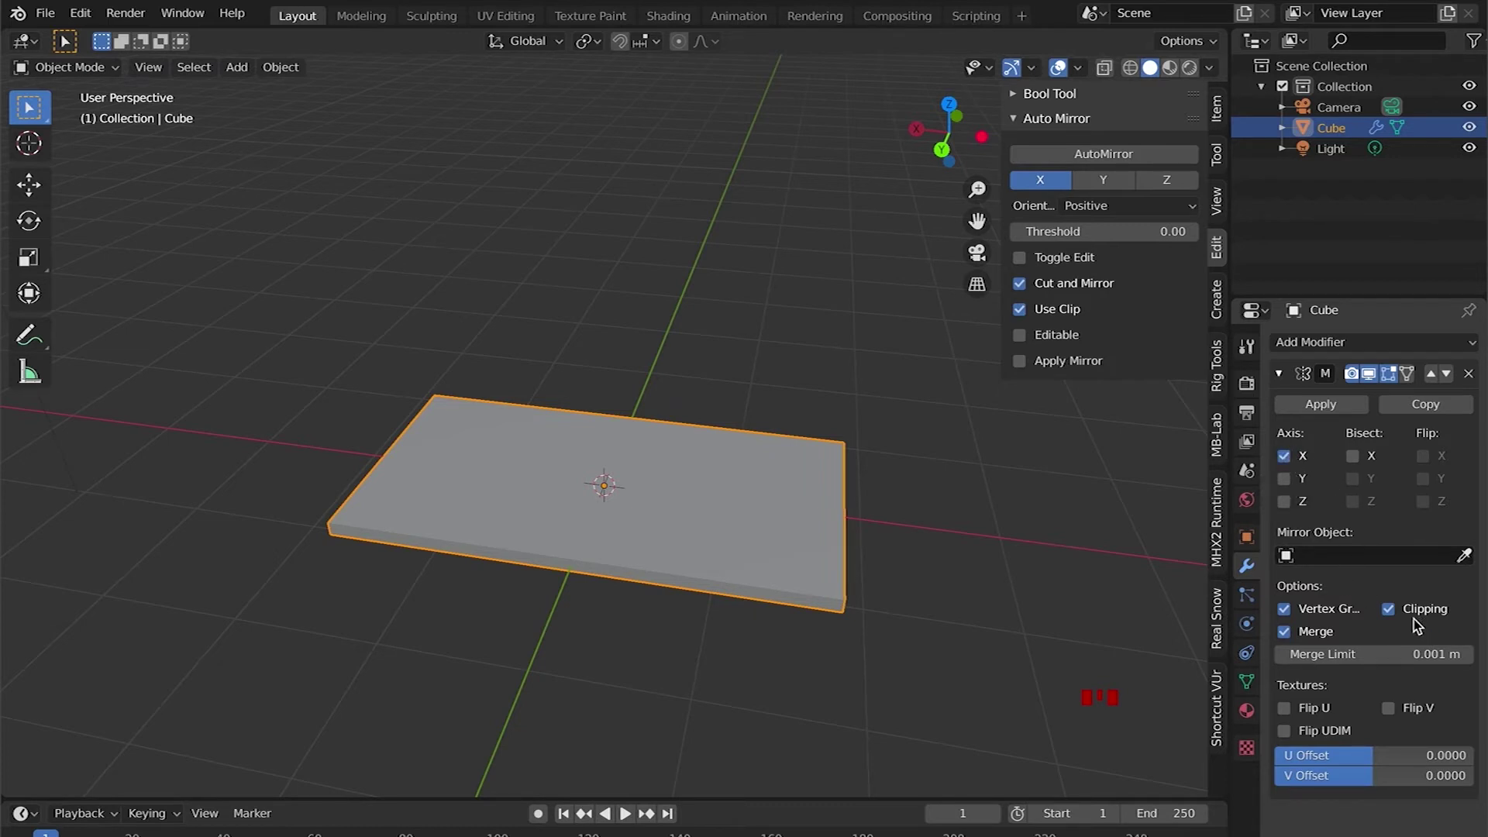
left_click(1387, 612)
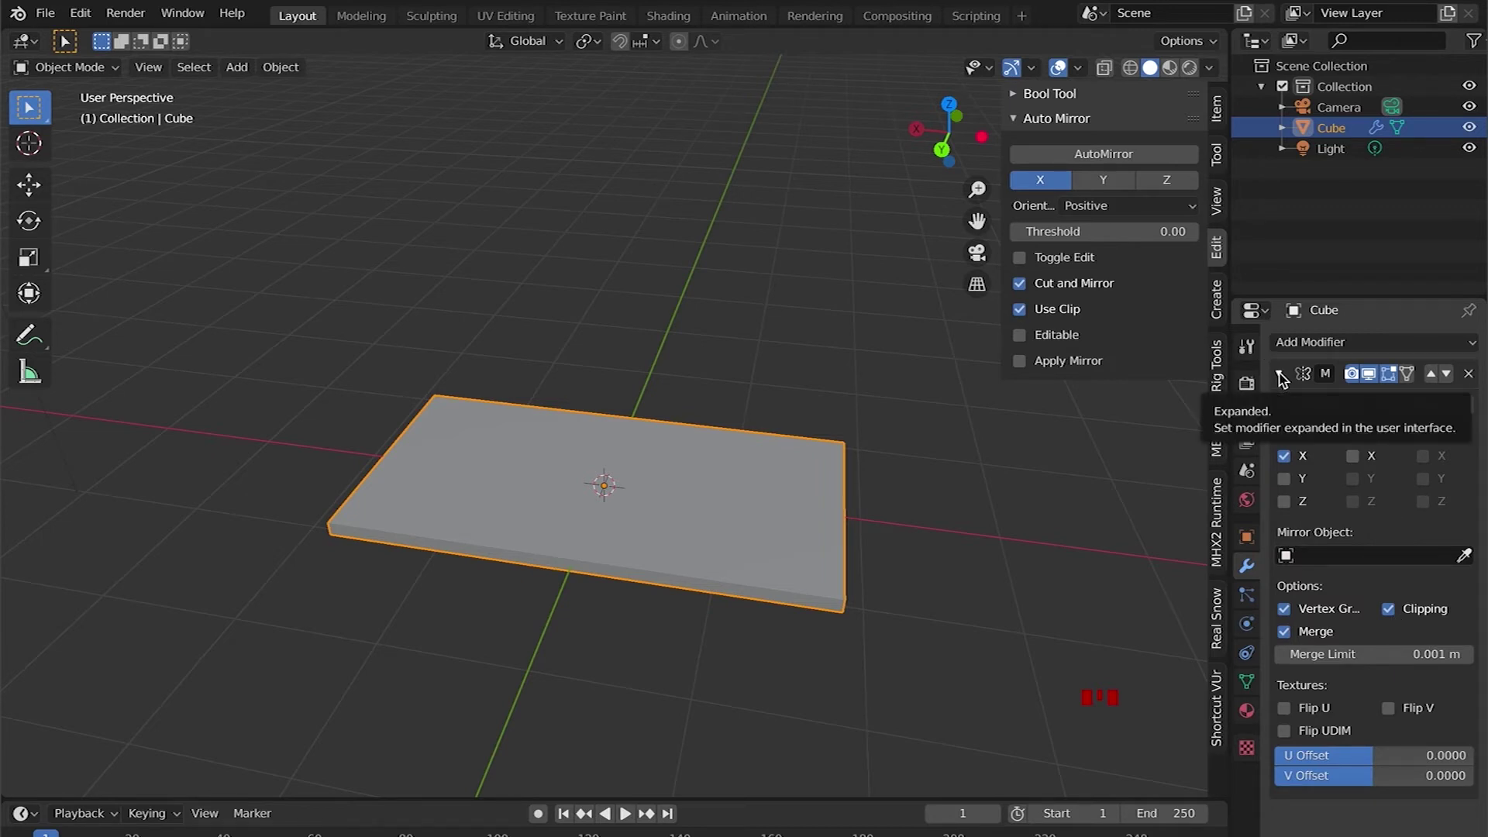
left_click(1279, 375)
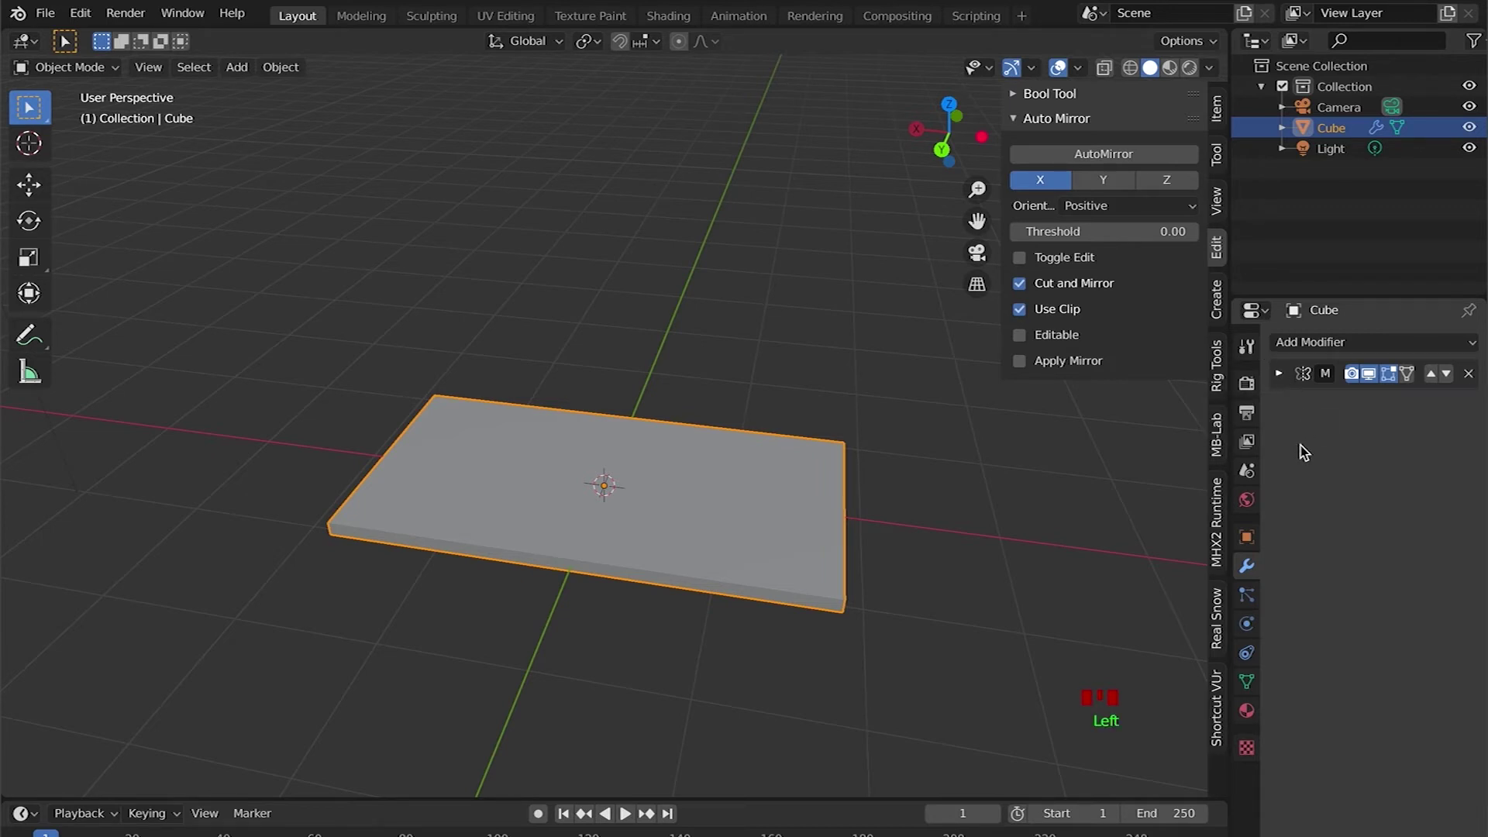
Set the AutoMirror axis to Y and switch the mirrored slab to Edit Mode with nothing selected
left_click(1104, 182)
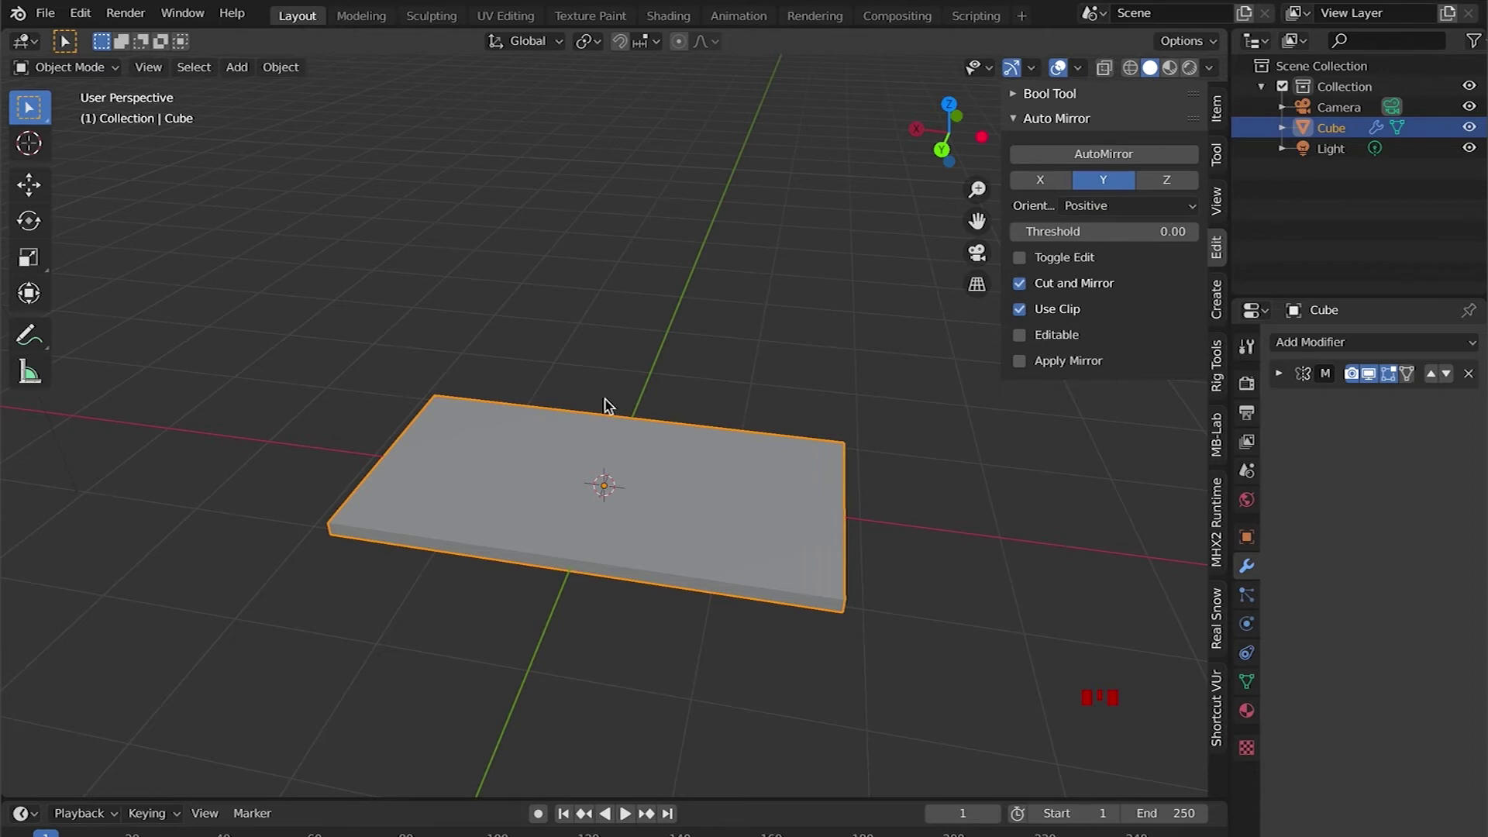
left_click(194, 70)
left_click(77, 68)
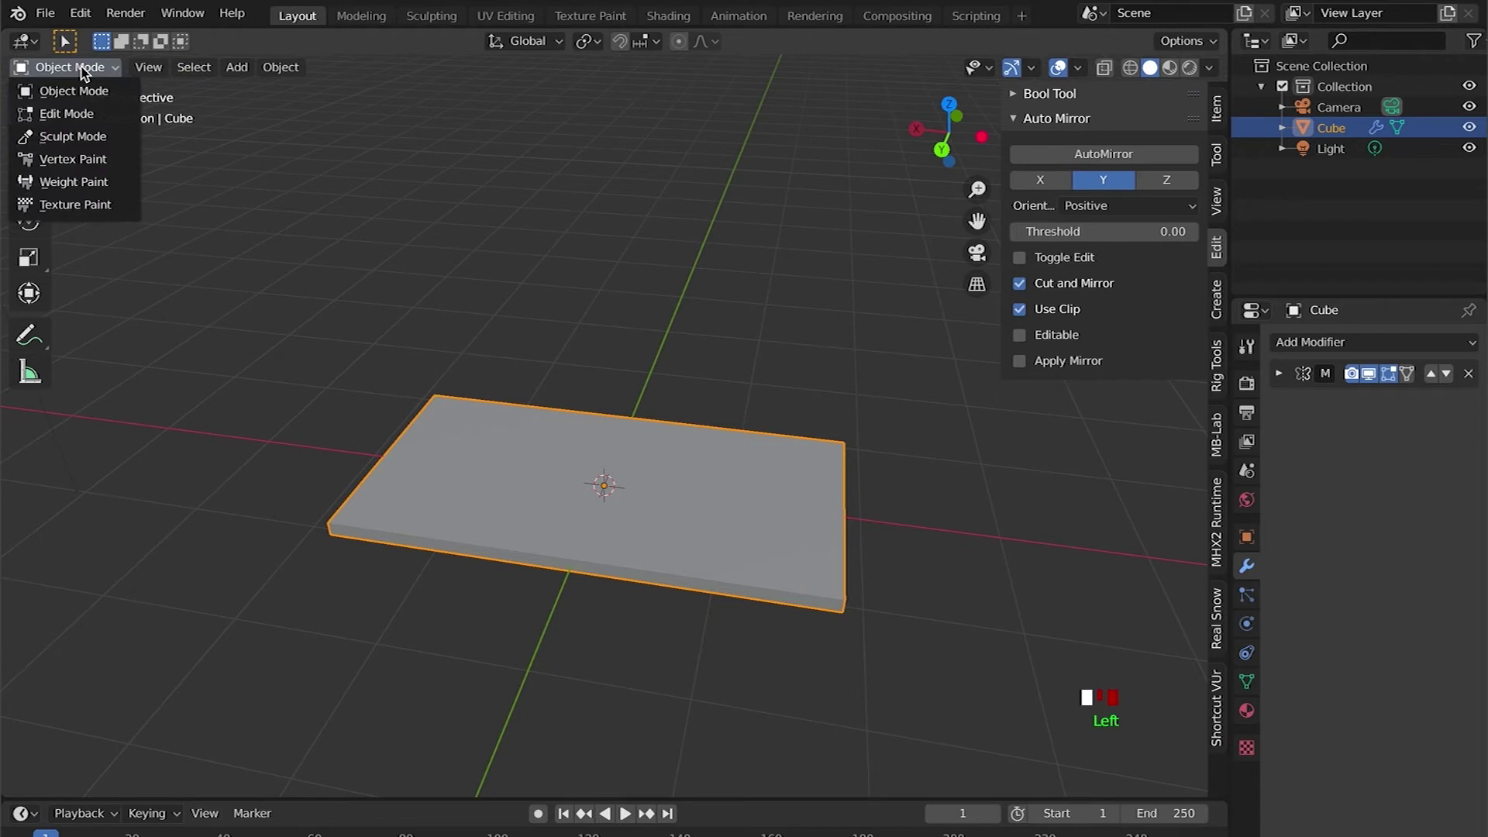
left_click(85, 115)
left_click(764, 369)
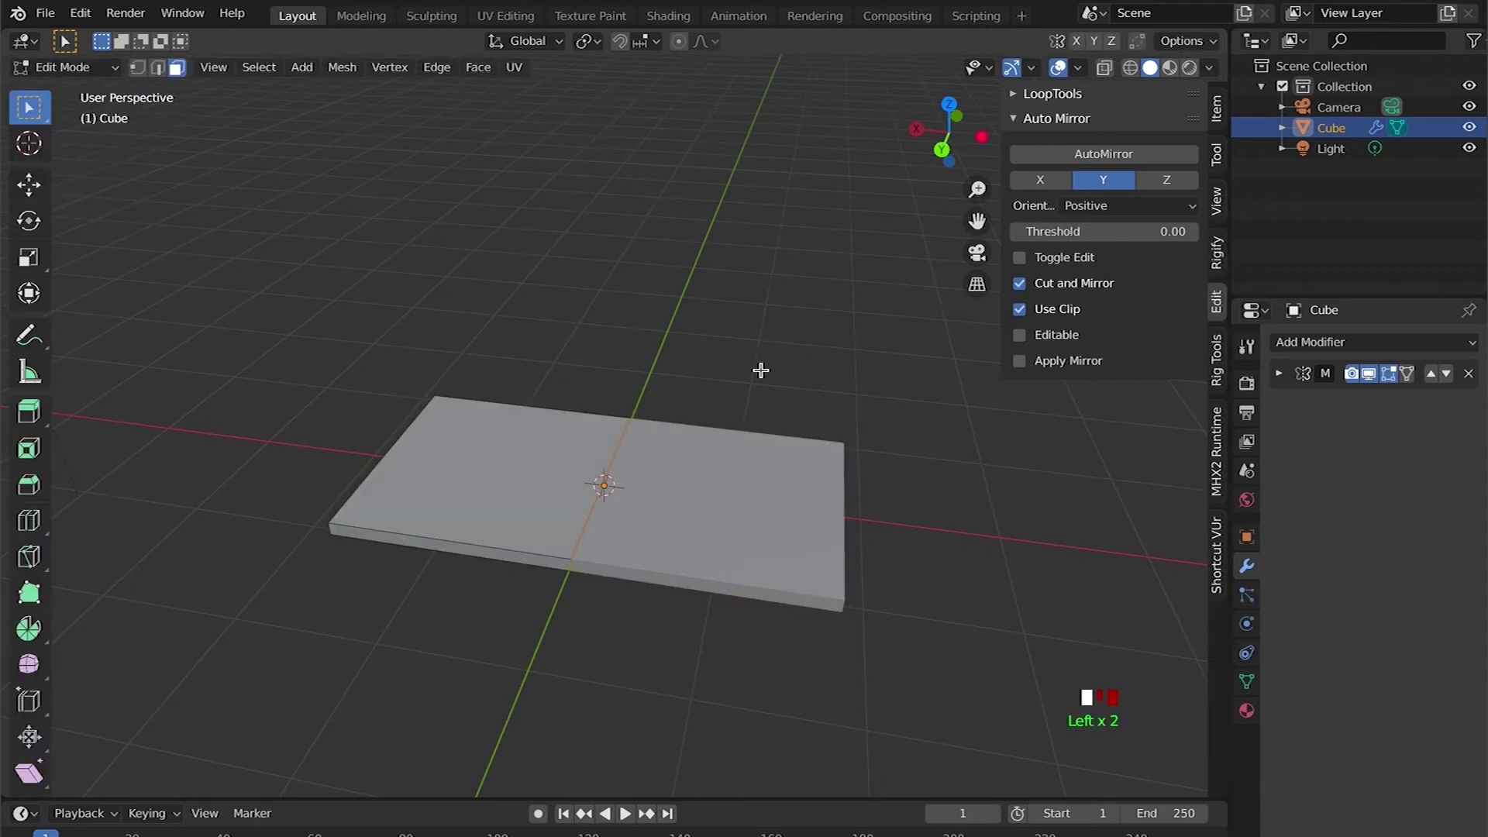
middle_click_drag(697, 555, 845, 555)
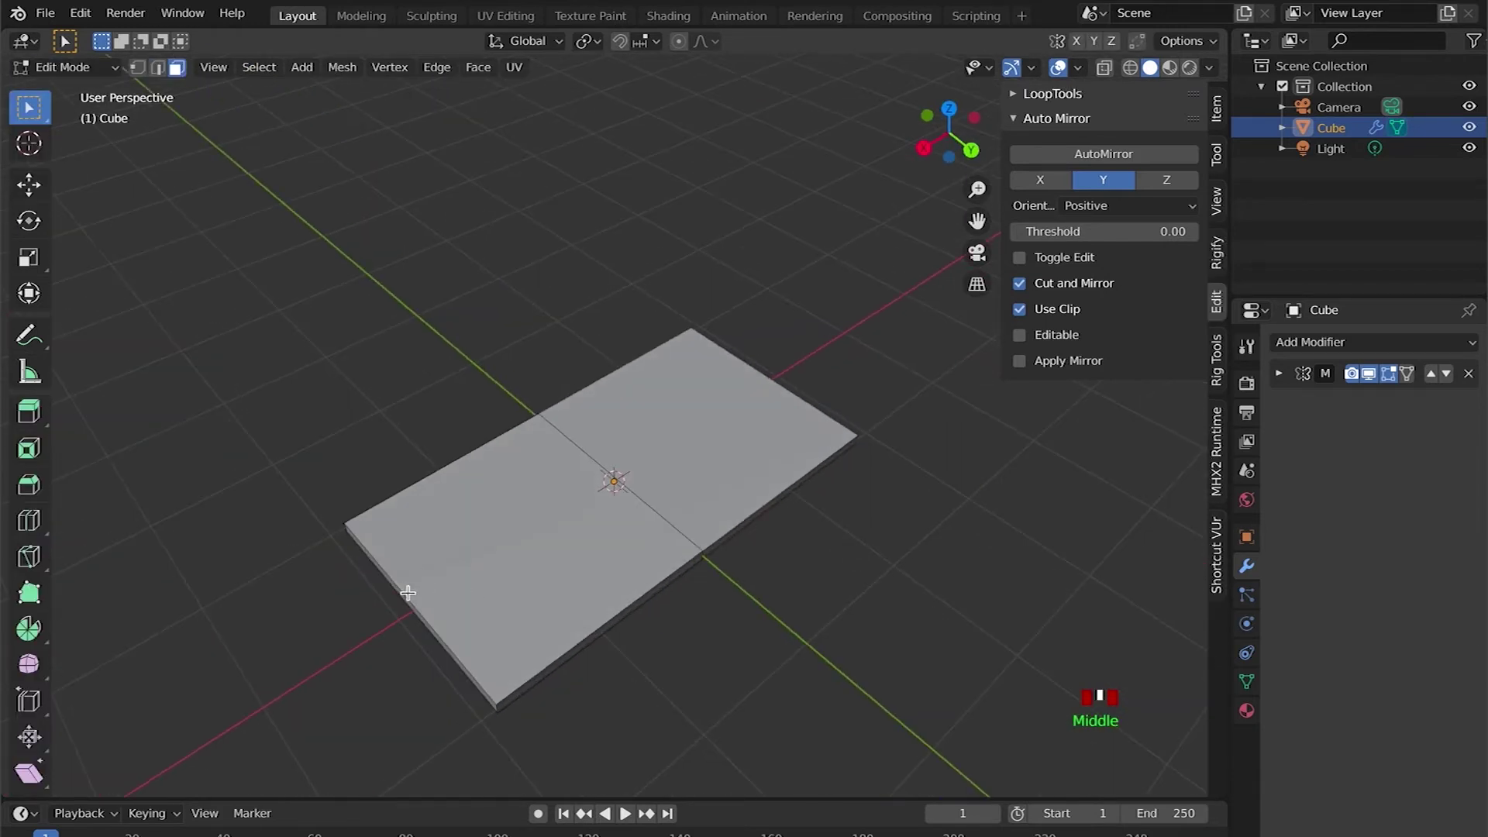
Select the top face of the slab's original half and examine both halves from several angles
left_click(444, 563)
middle_click_drag(718, 570, 480, 588)
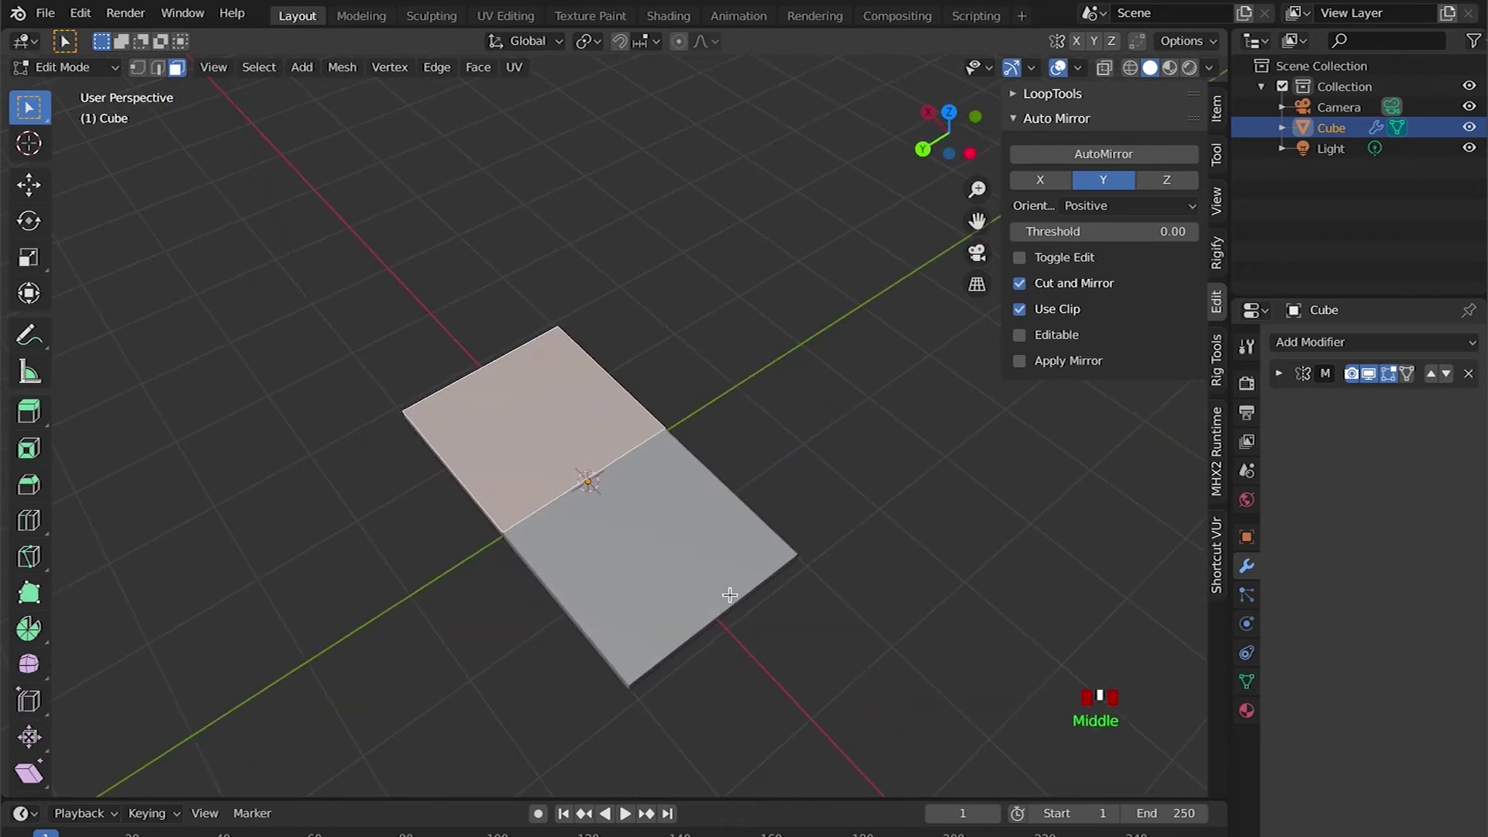
middle_click_drag(860, 546, 514, 516)
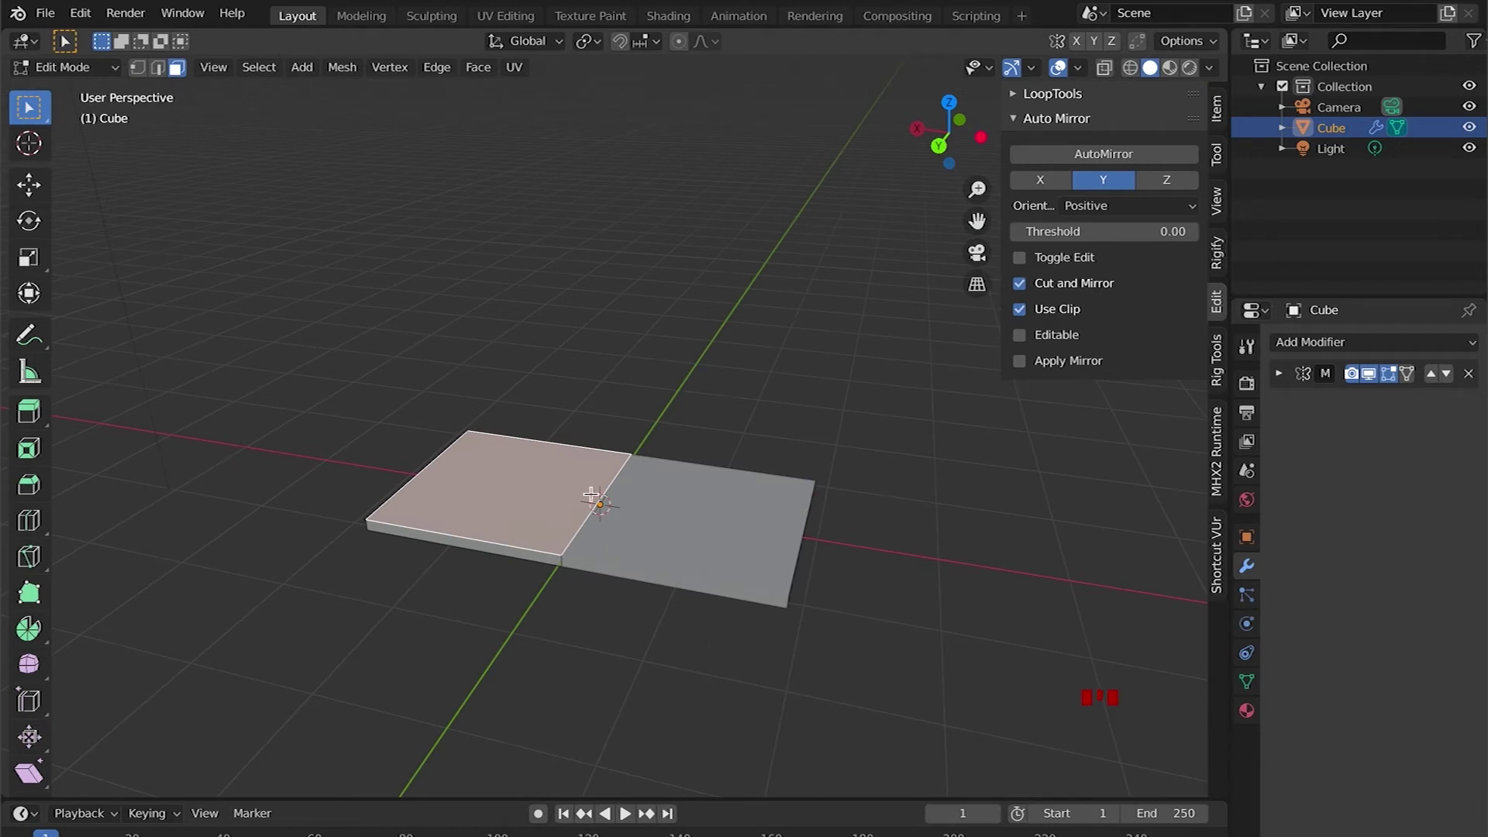
middle_click_drag(563, 626, 631, 612)
scroll(620, 515, "down", 1)
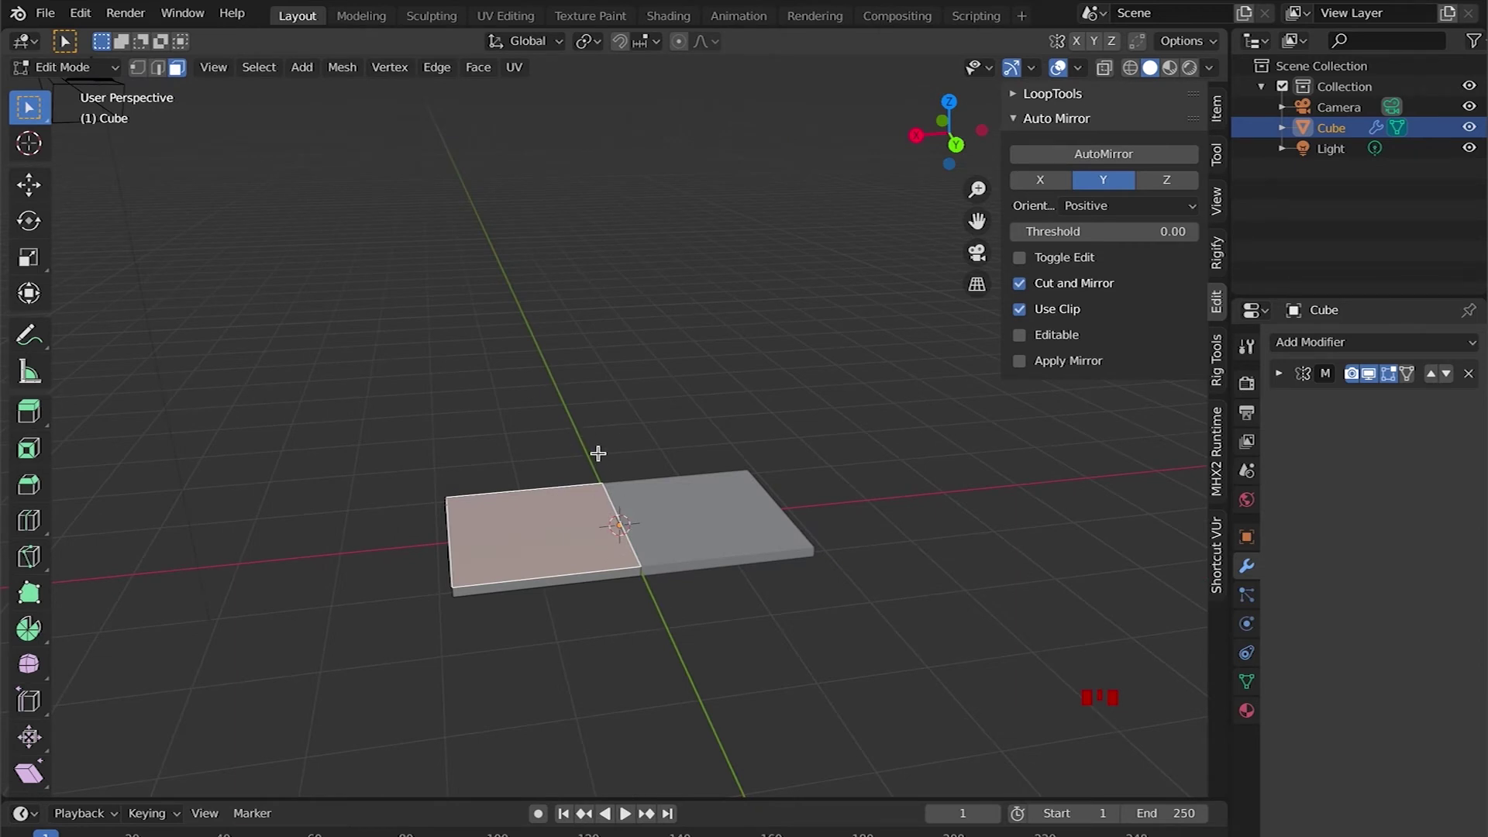
left_click(532, 535)
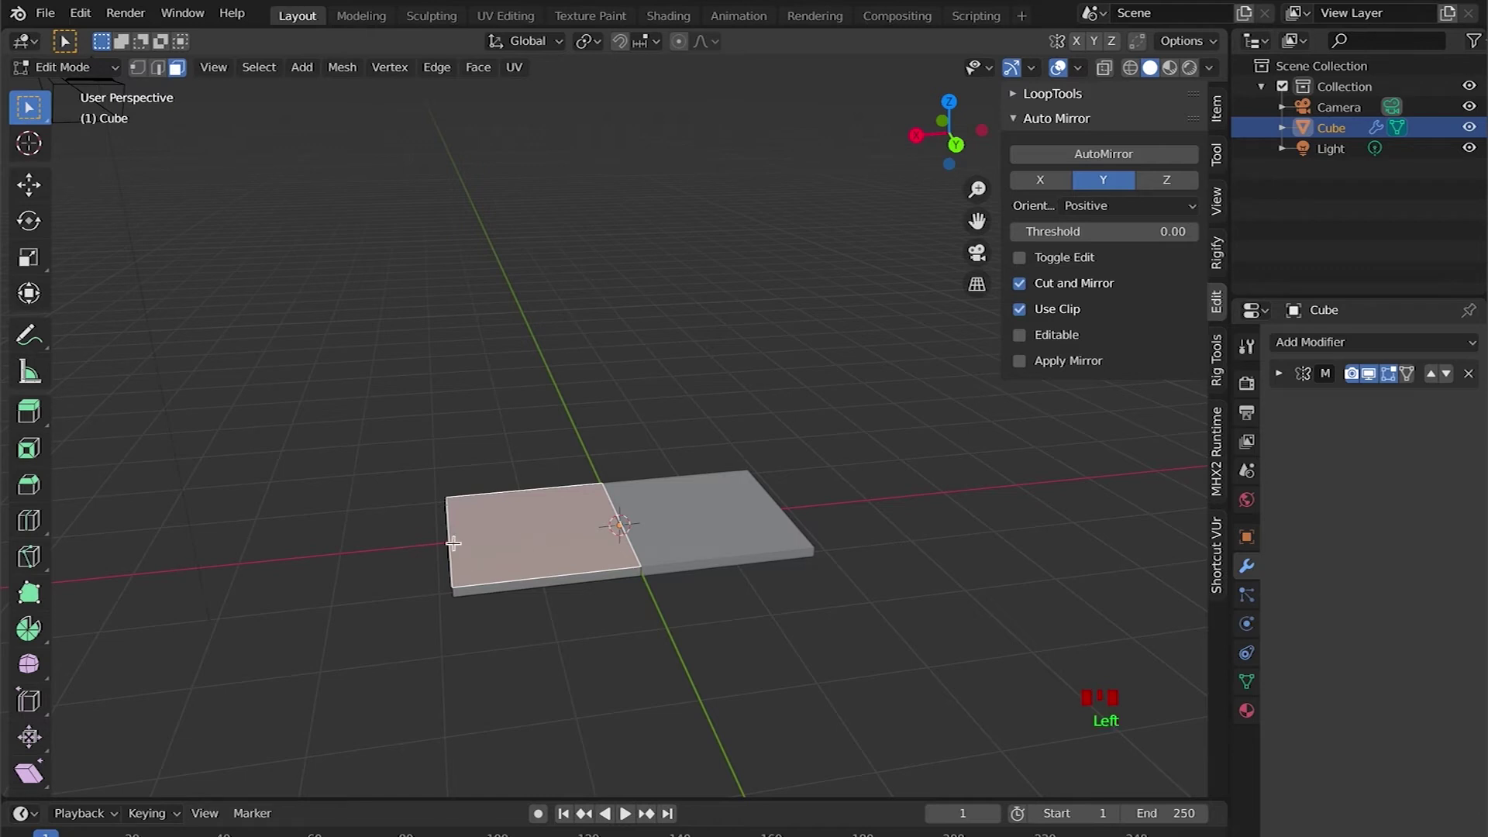
In vertex selection, try selecting the mirrored half's corners, and try moving the original half's far outer corner vertex
left_click(140, 69)
left_click(446, 496)
middle_click_drag(513, 528, 510, 549)
left_click(814, 509)
left_click(817, 546)
left_click(717, 429)
left_click_drag(709, 420, 822, 566)
left_click(451, 479)
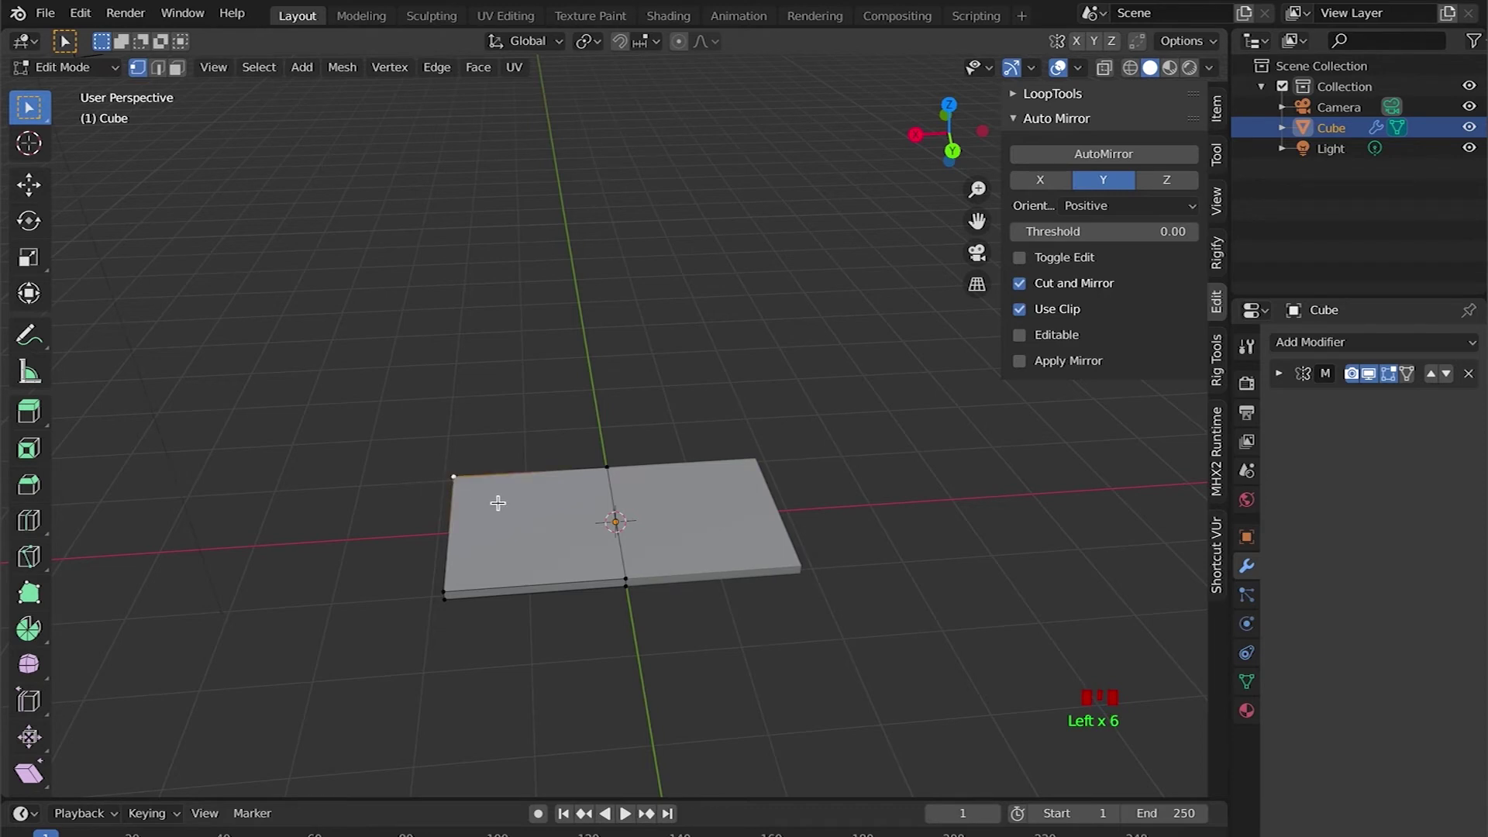
key("g")
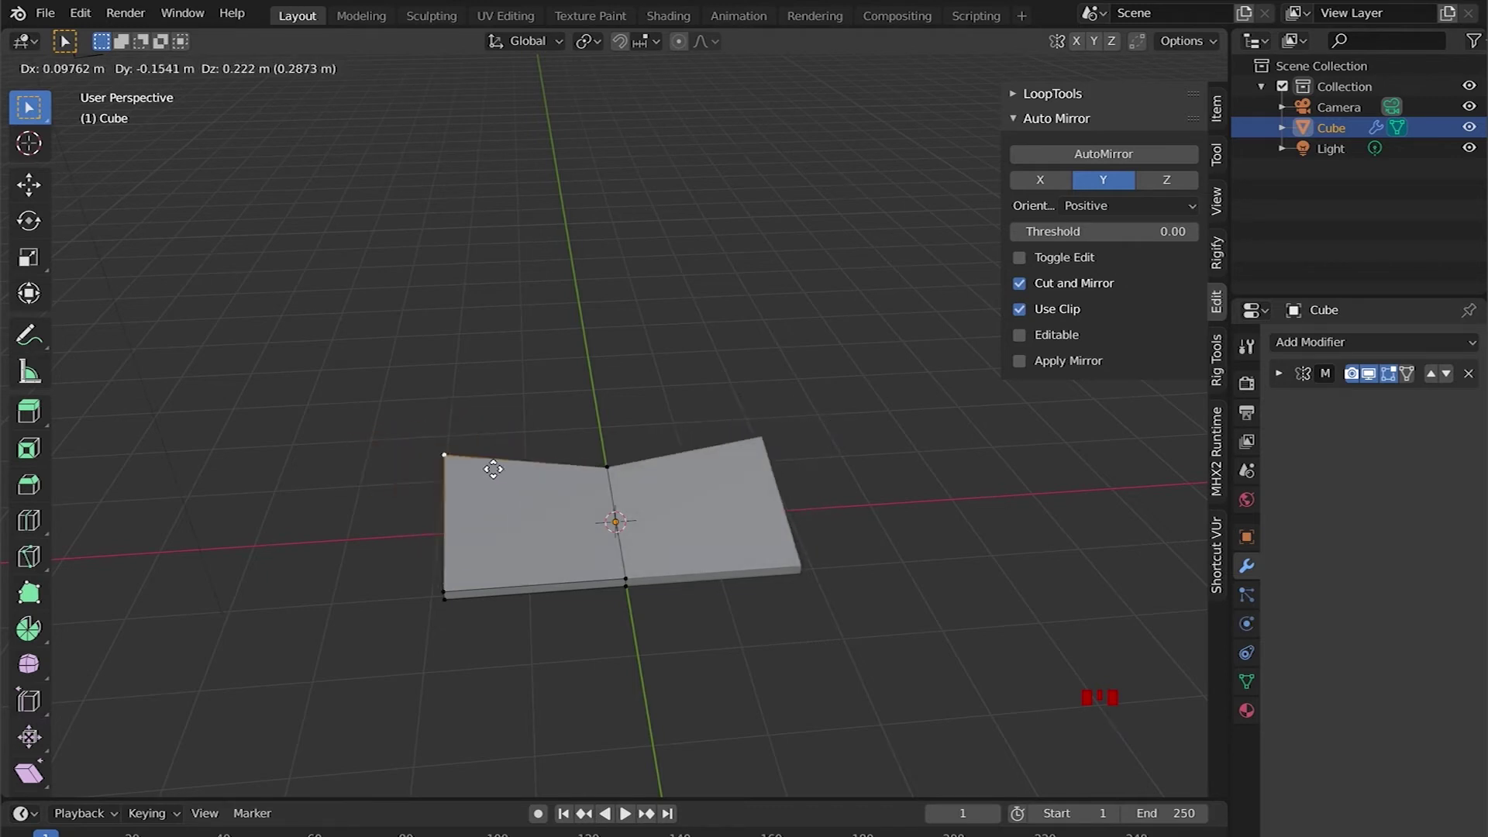
key("Escape")
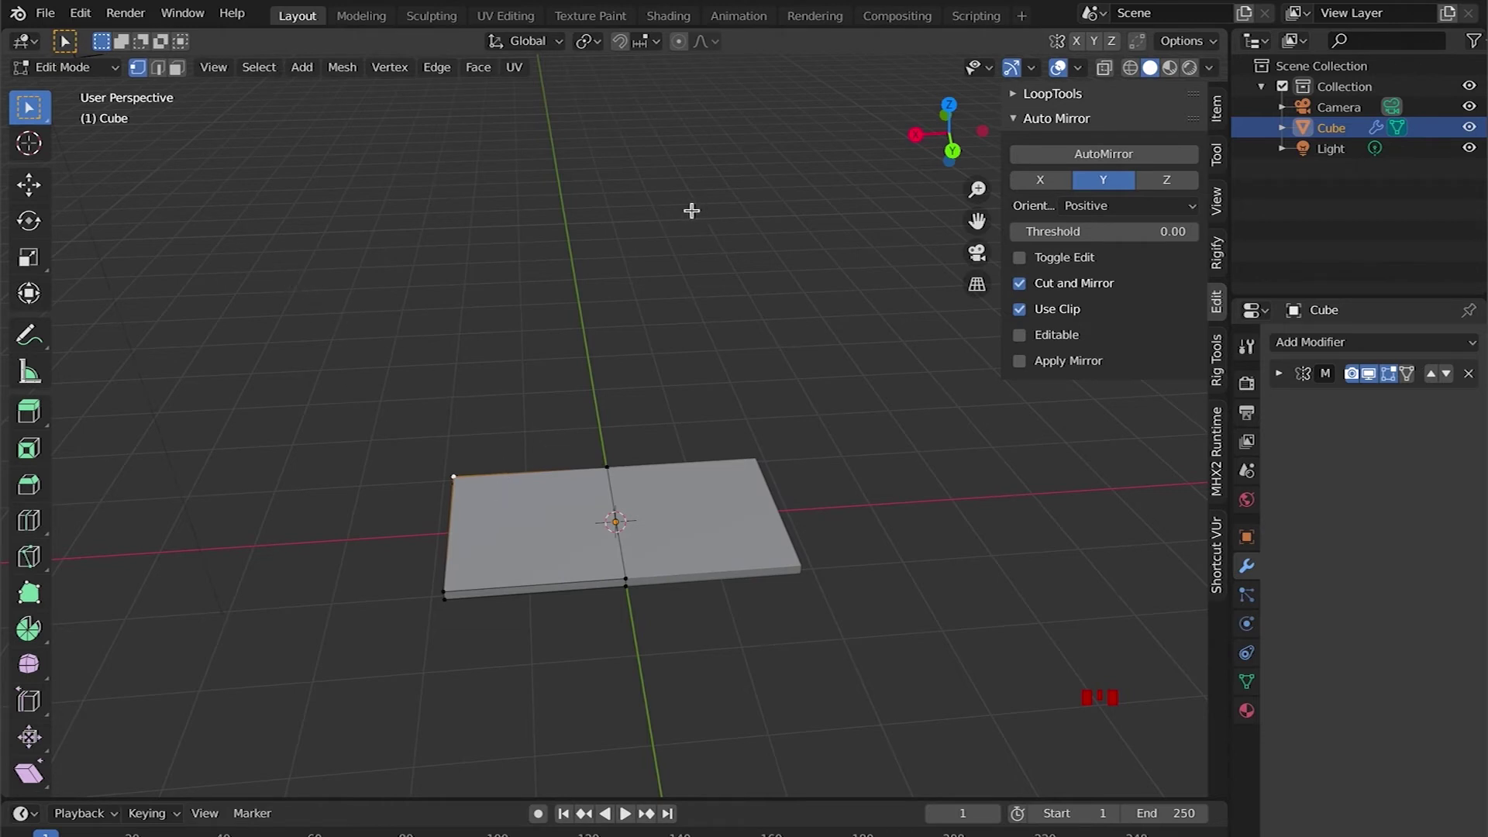
Mirror the slab along the Y axis with AutoMirror, collapse the new Mirror modifier's settings, and return to Edit Mode
key("Tab")
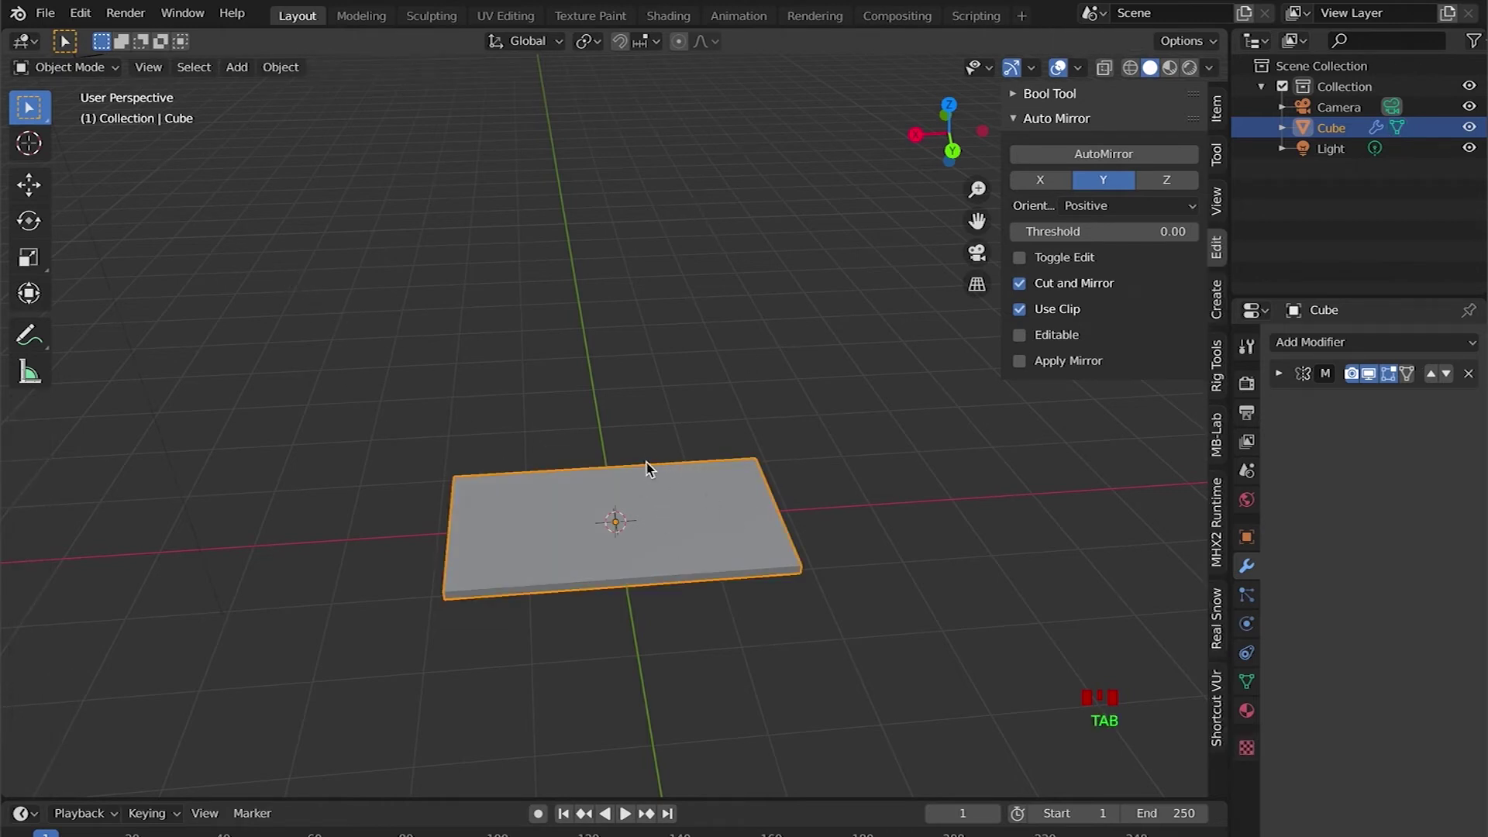
left_click(1115, 176)
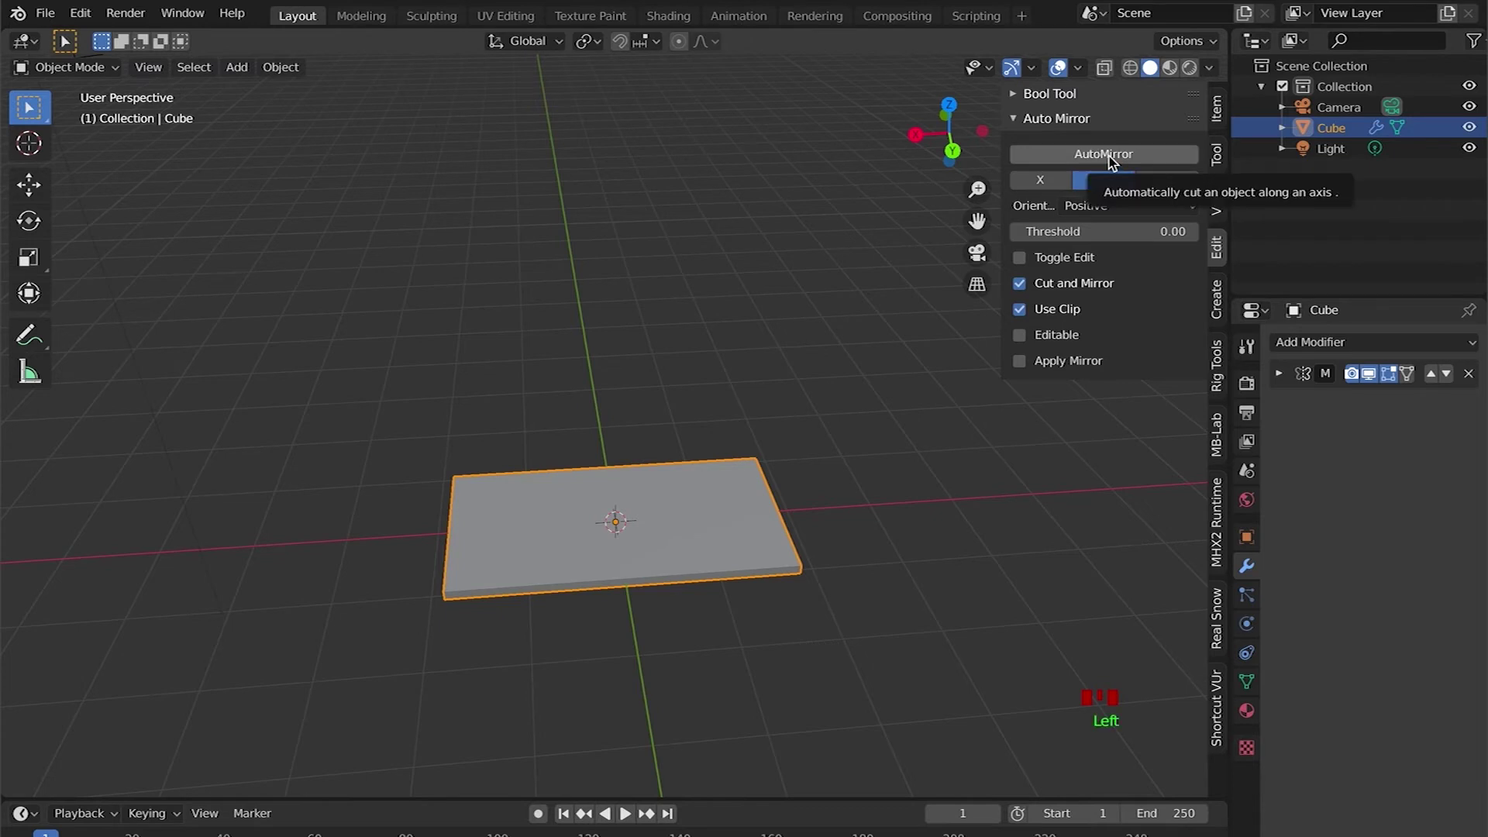
left_click(1110, 155)
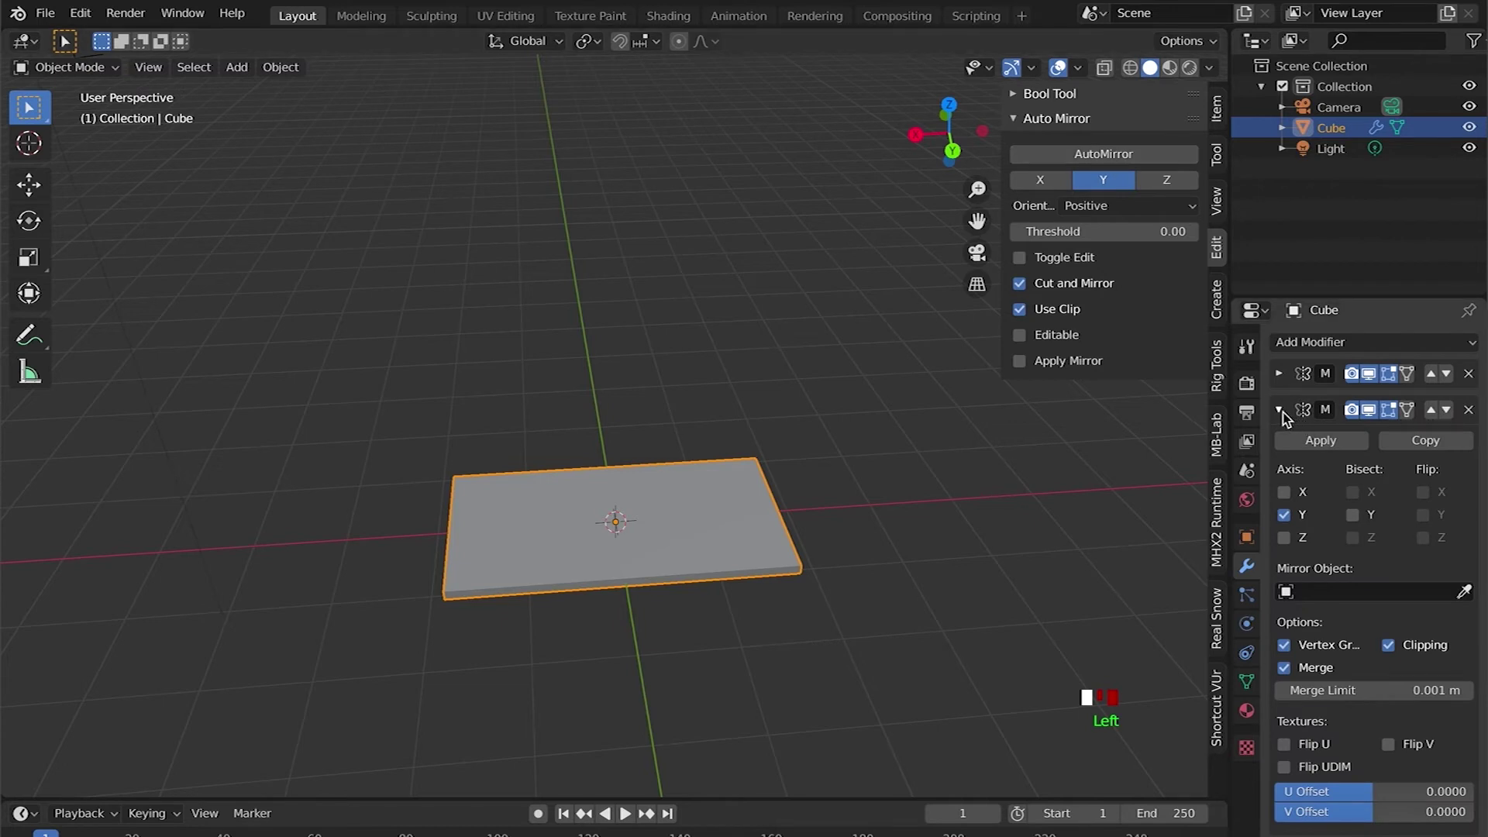
left_click(1279, 409)
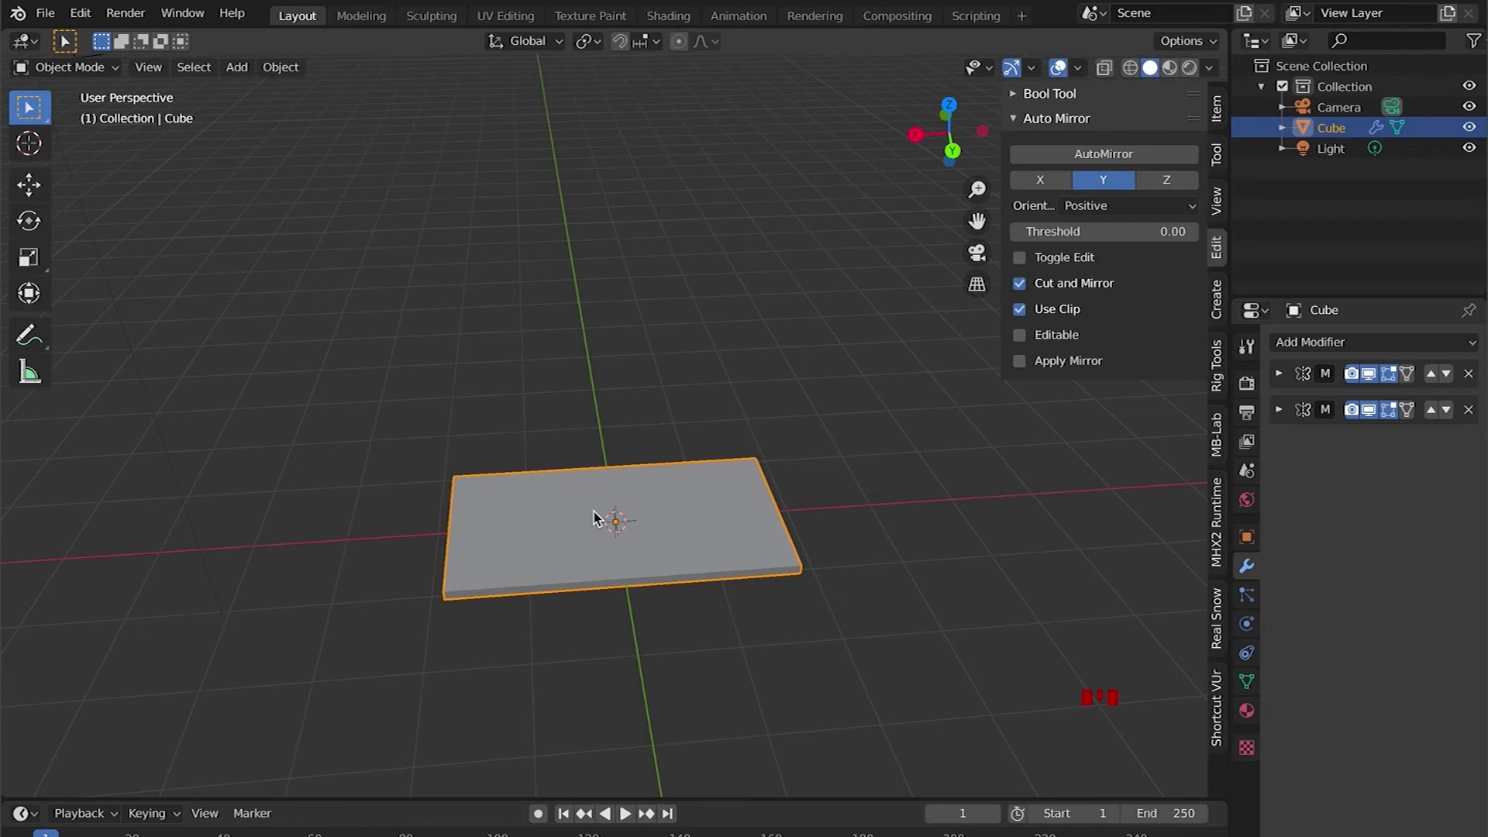
key("Tab")
Try moving the upper outer corner vertex of the remaining slab quarter to test the mirroring on both axes
left_click(525, 566)
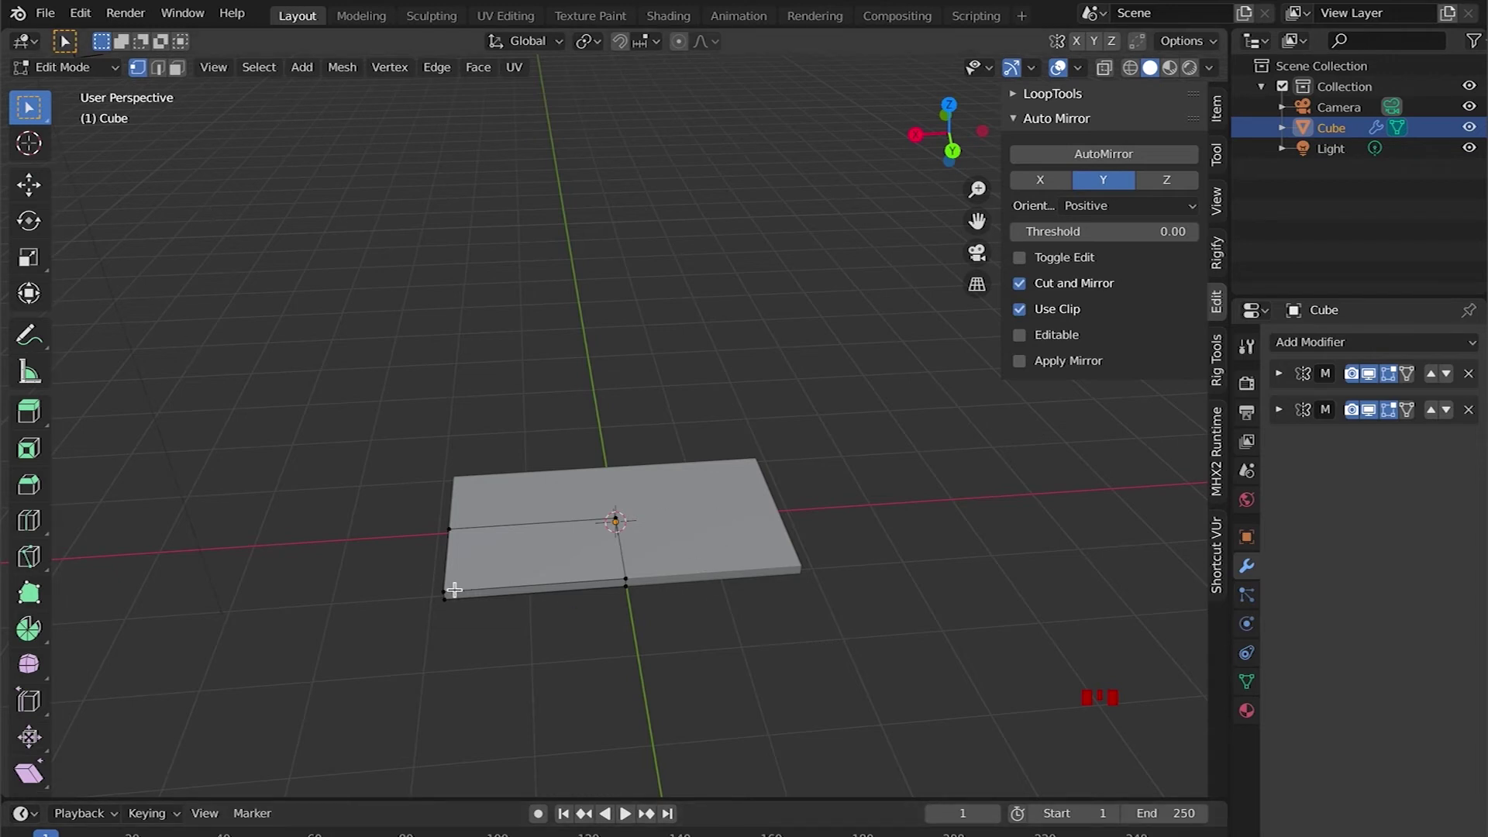
left_click(445, 594)
key("g")
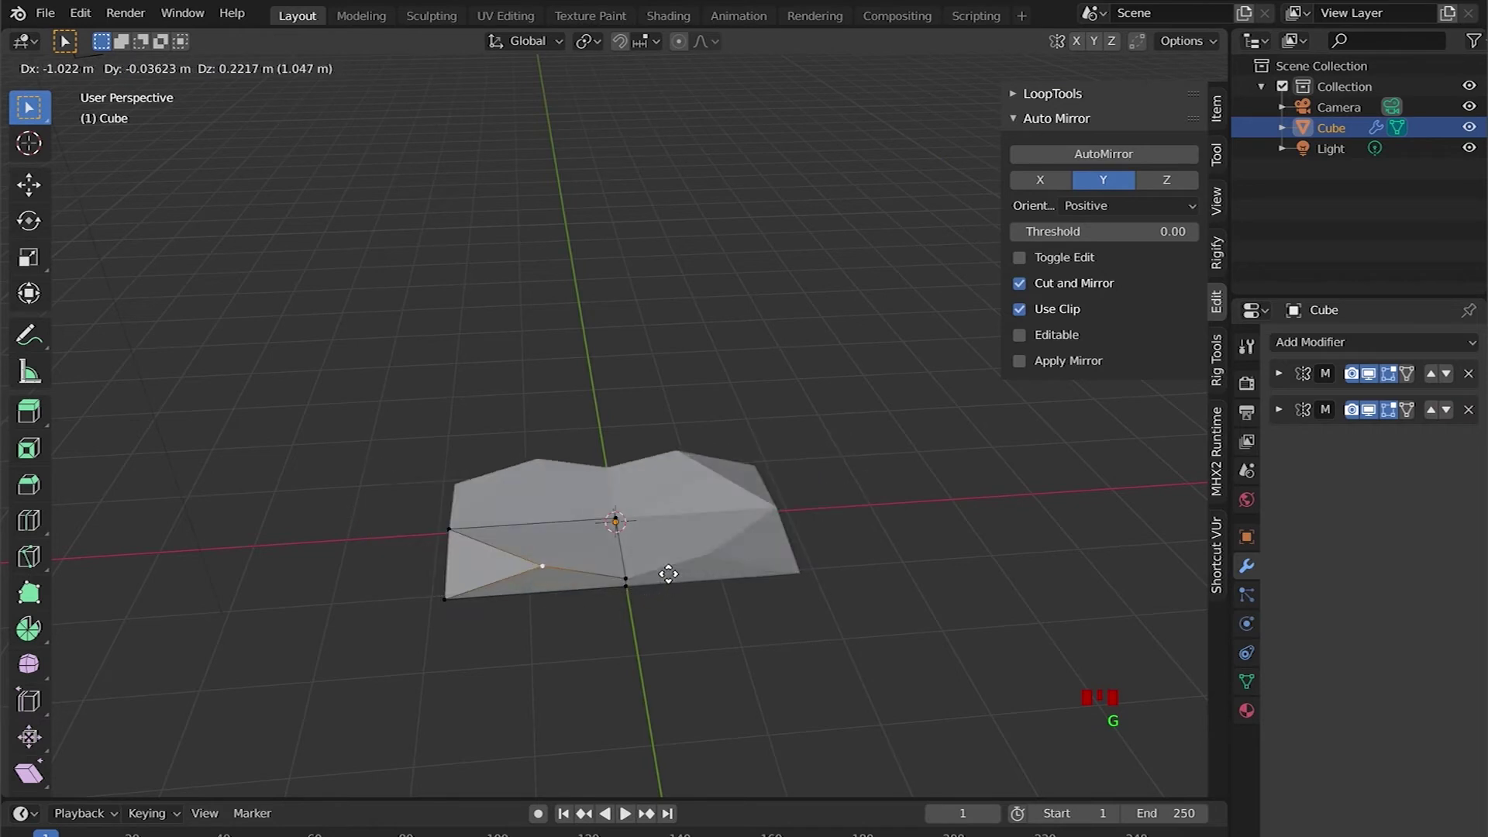
right_click(514, 597)
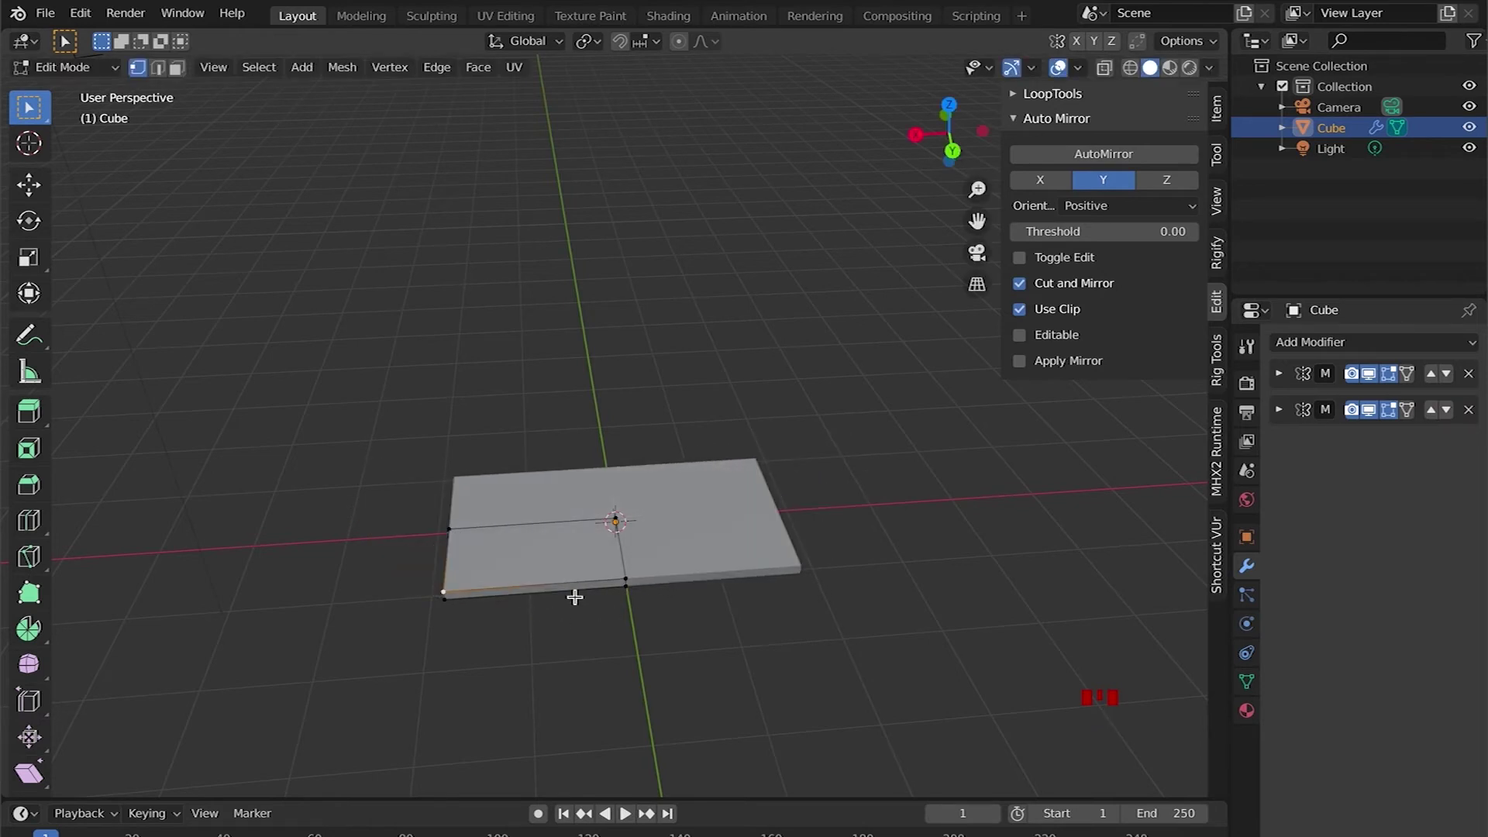
Add one loop cut across the editable slab quarter, slid toward the short end with a factor of about 0.62
middle_click_drag(621, 395, 741, 586)
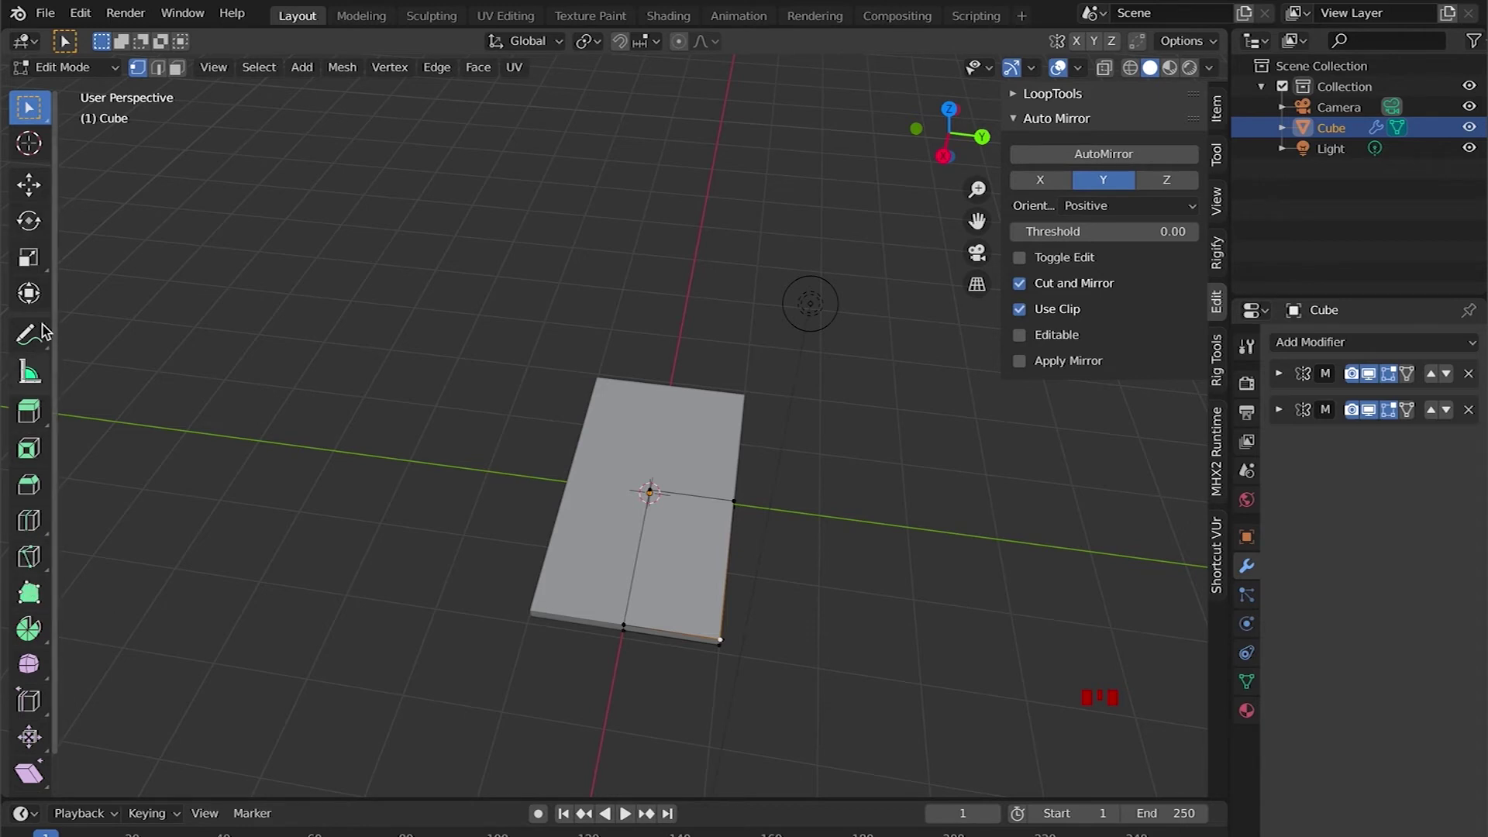
left_click(28, 523)
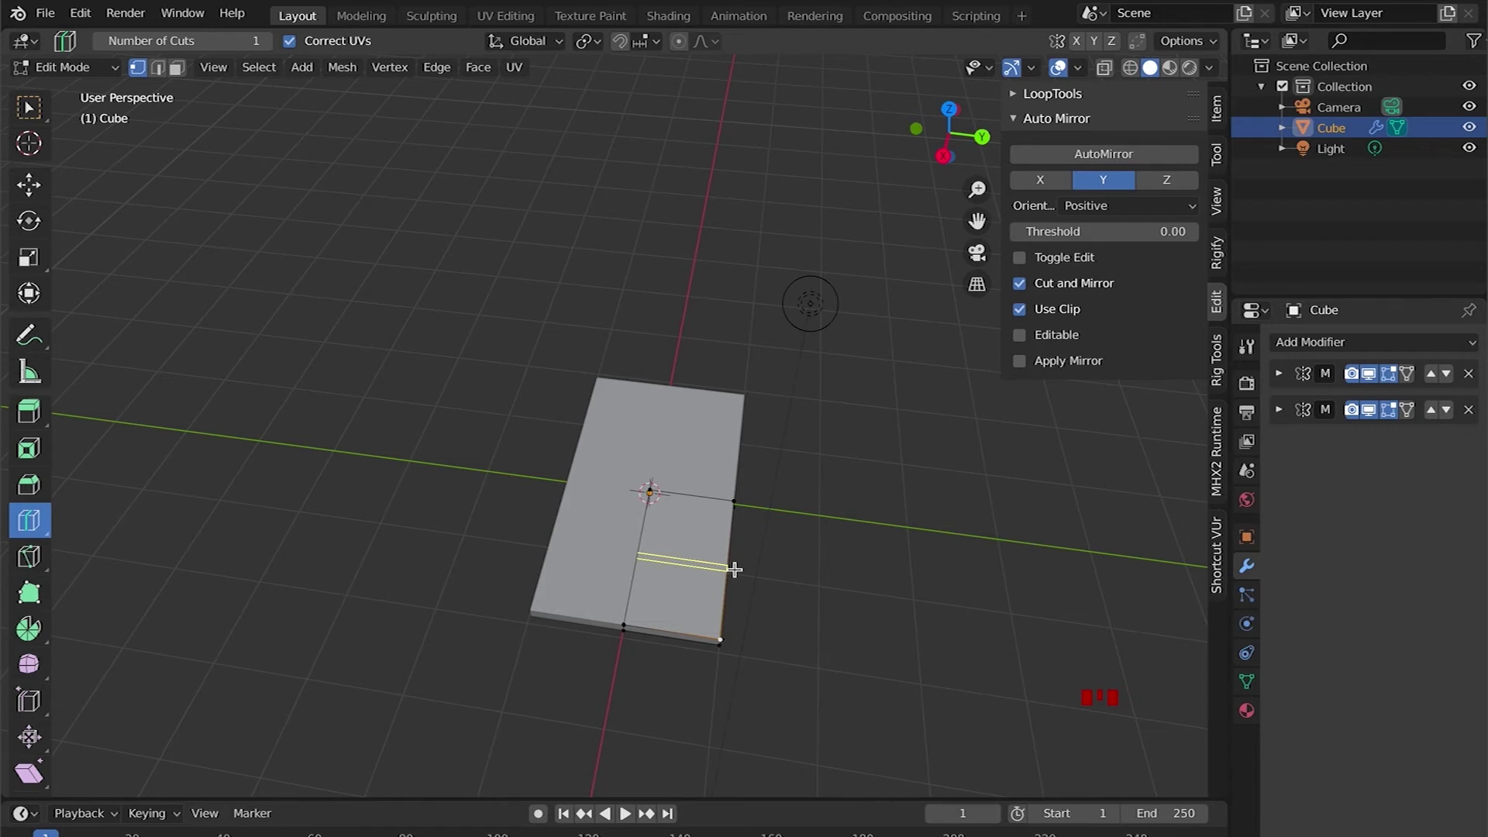
scroll(735, 569, "up", 3)
left_click_drag(736, 569, 729, 668)
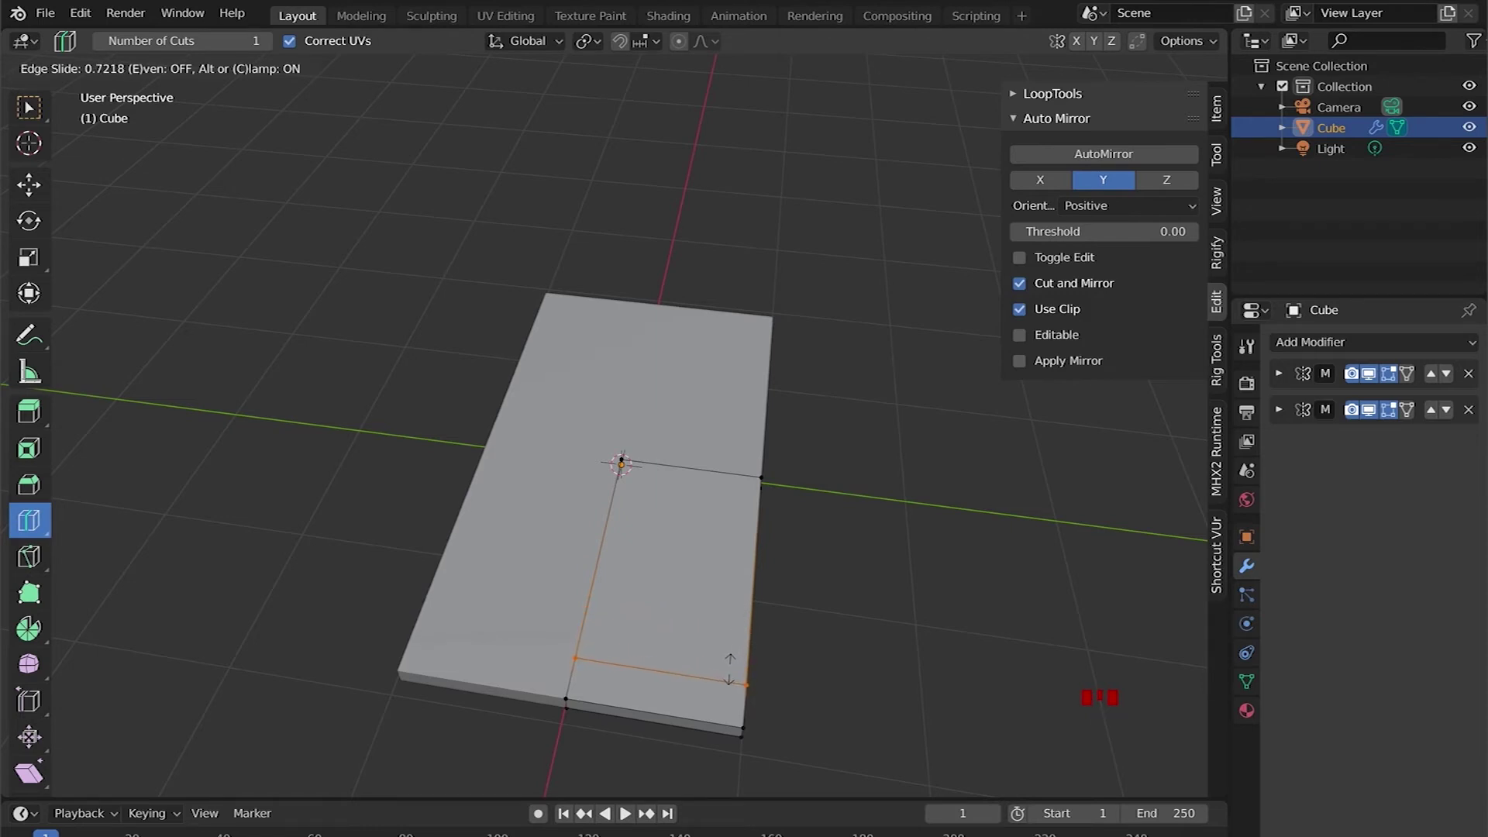
left_click_drag(729, 669, 728, 657)
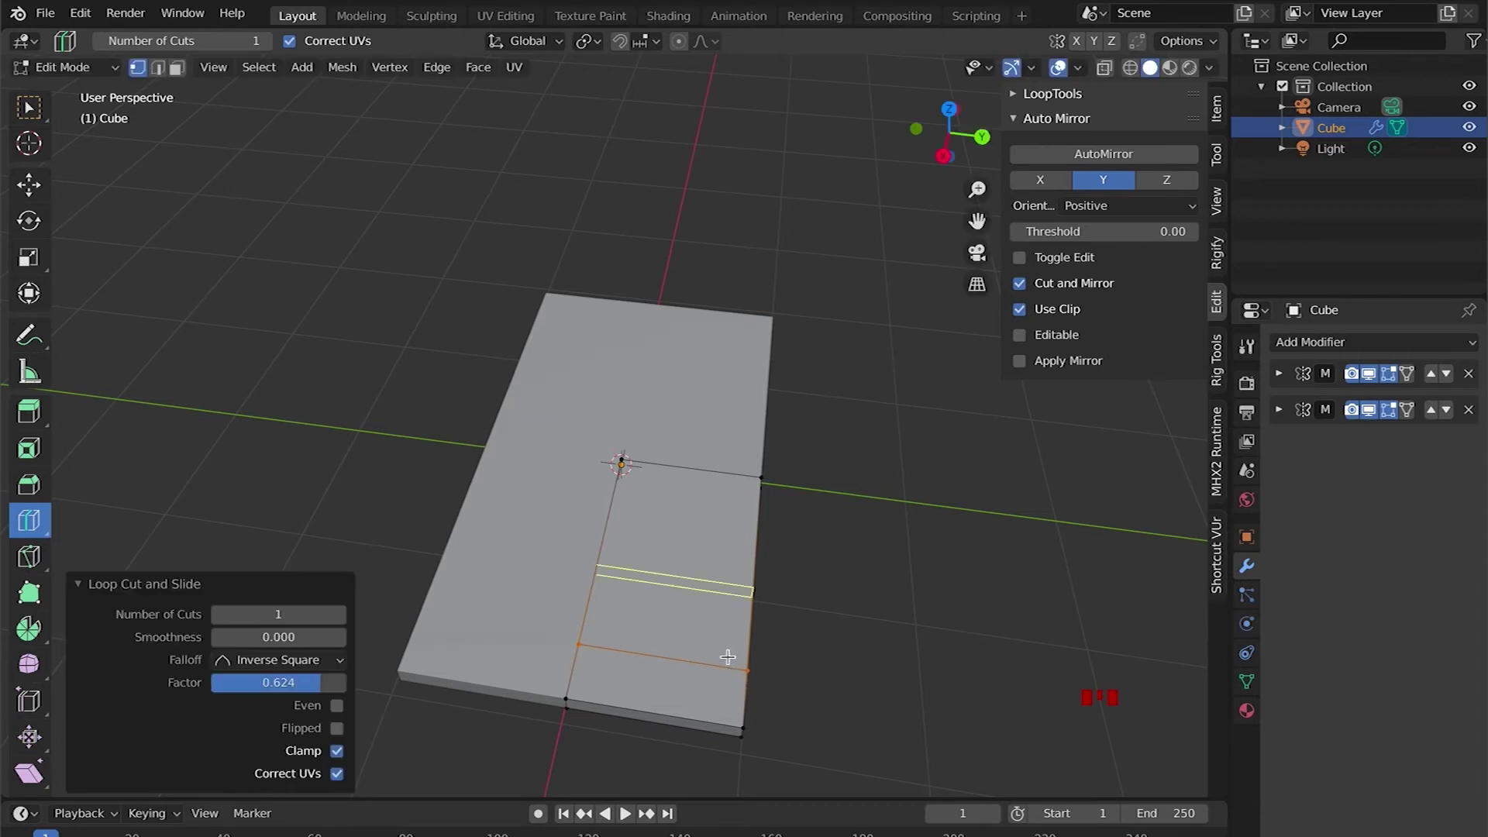
Add a lengthwise loop cut near the quarter's long outer edge, slid to a factor of about 0.38, and deselect everything
left_click_drag(658, 698, 691, 702)
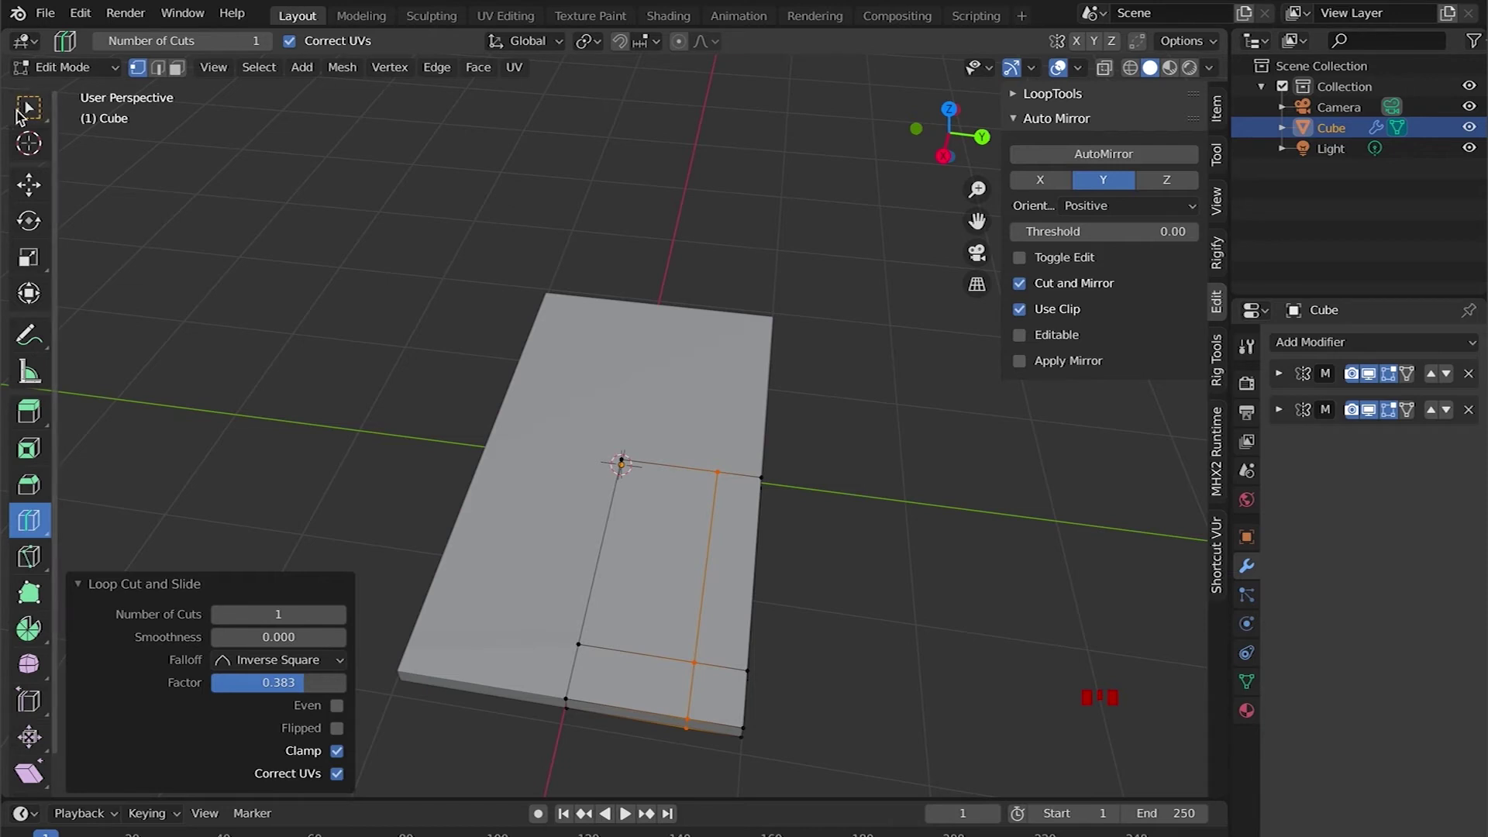
left_click(29, 109)
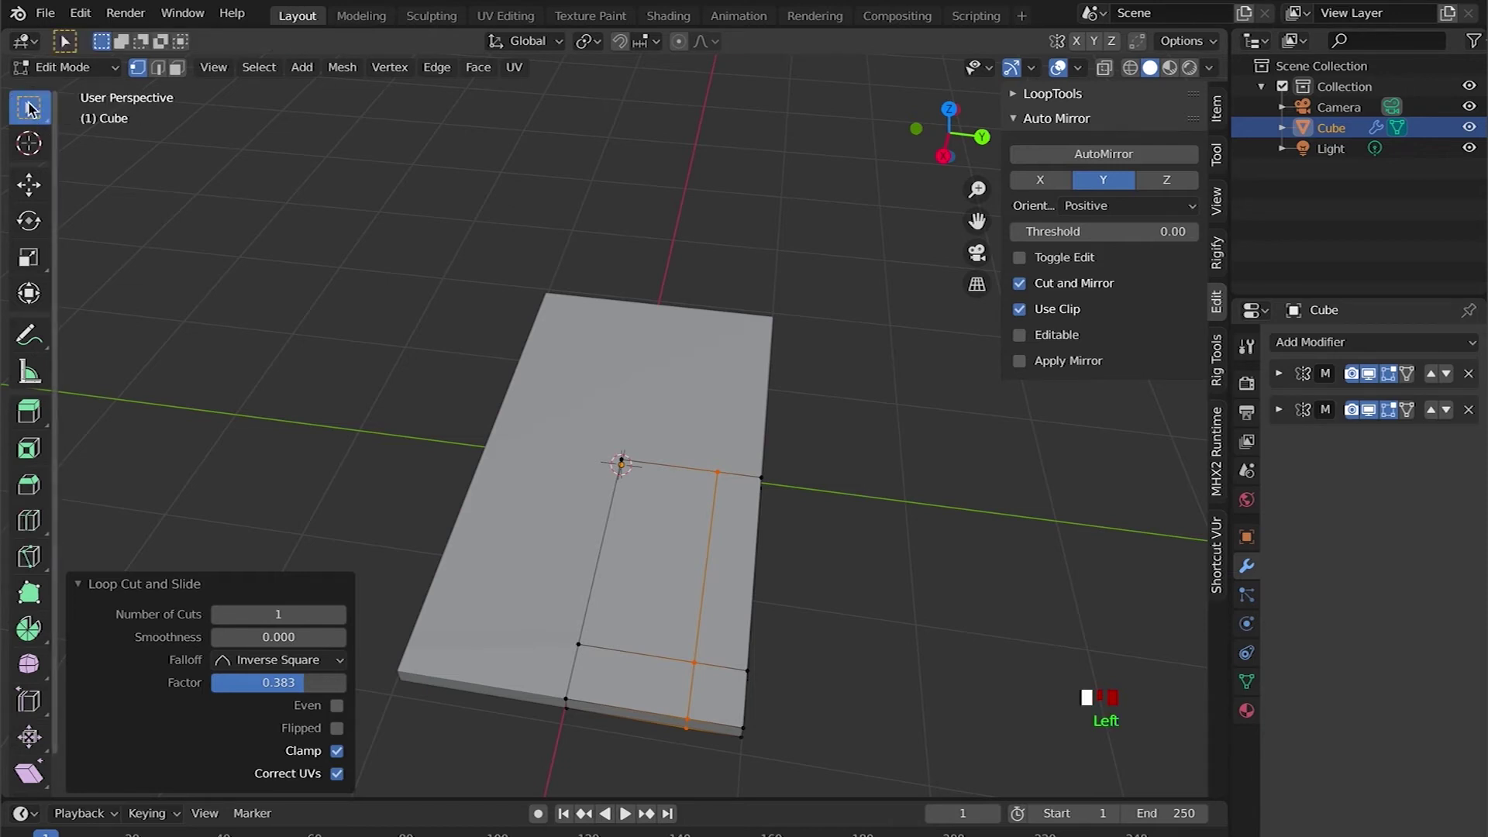
left_click(857, 555)
Inspect the two loop cuts on the slab from above, below and the sides
middle_click_drag(857, 555, 813, 472)
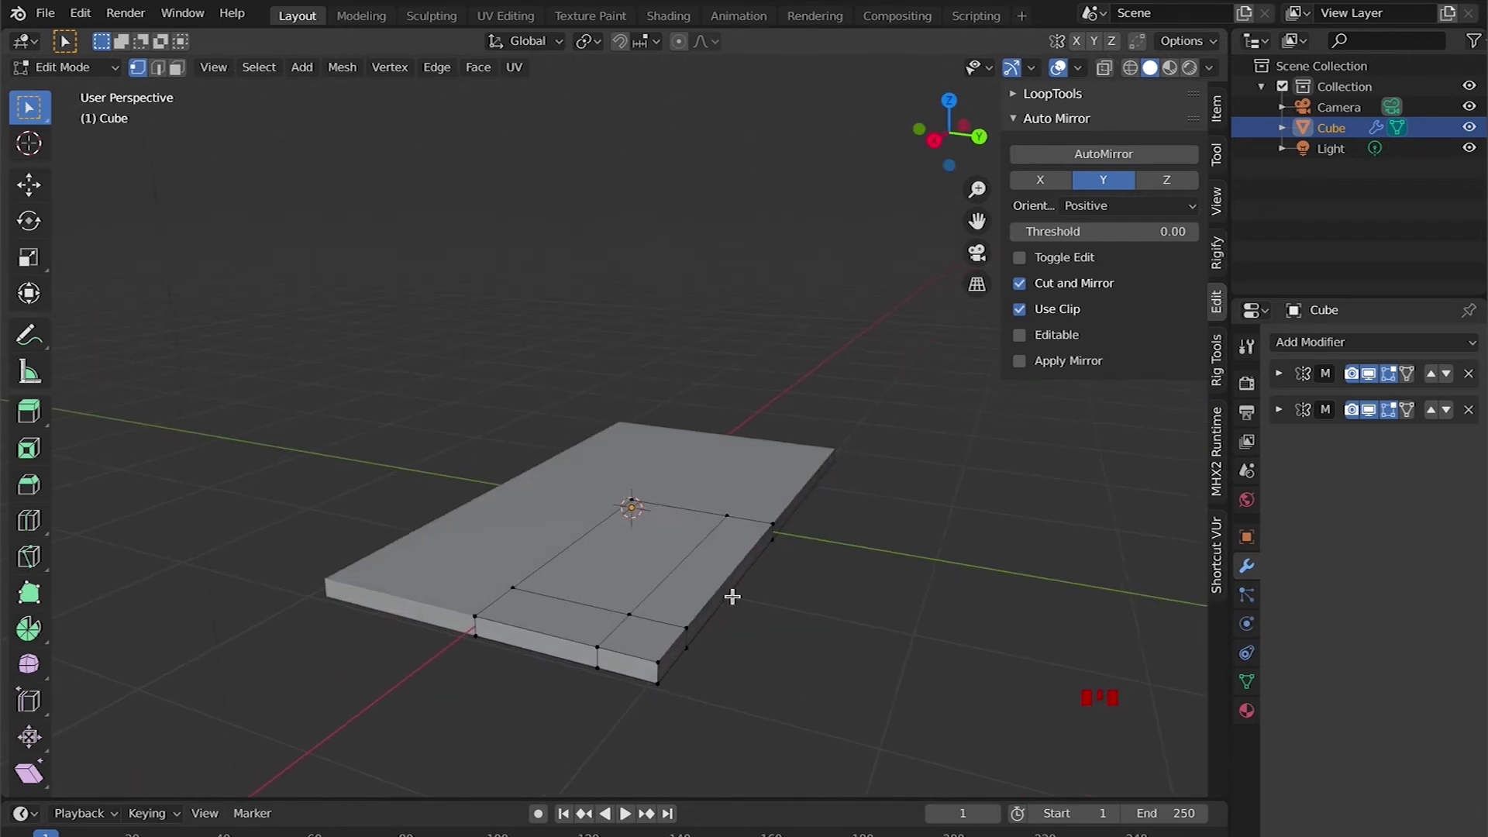
scroll(691, 651, "down", 2)
middle_click_drag(691, 651, 744, 594)
scroll(744, 594, "down", 1)
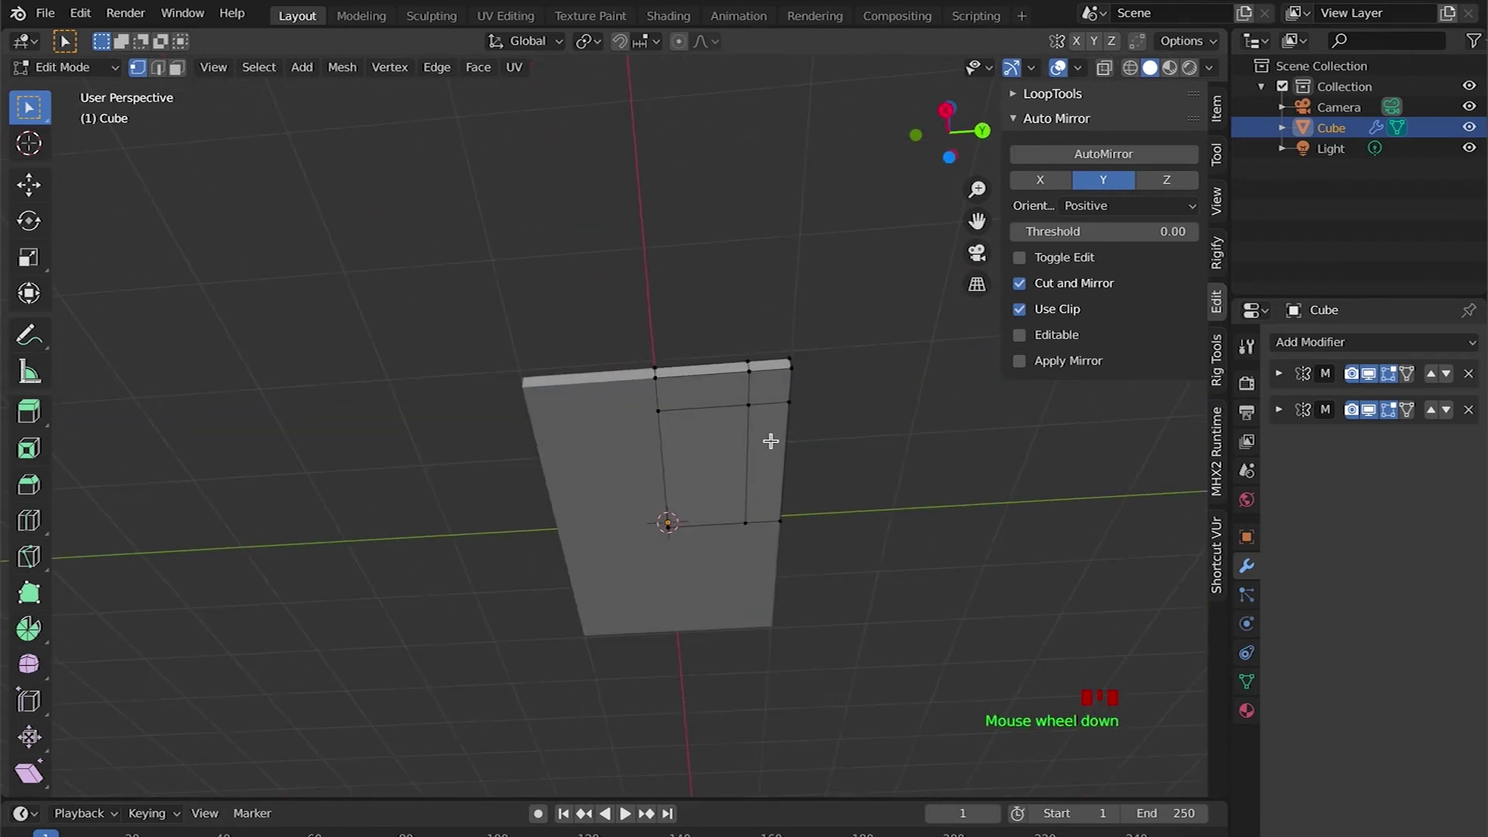
middle_click_drag(777, 397, 724, 522)
scroll(723, 523, "down", 1)
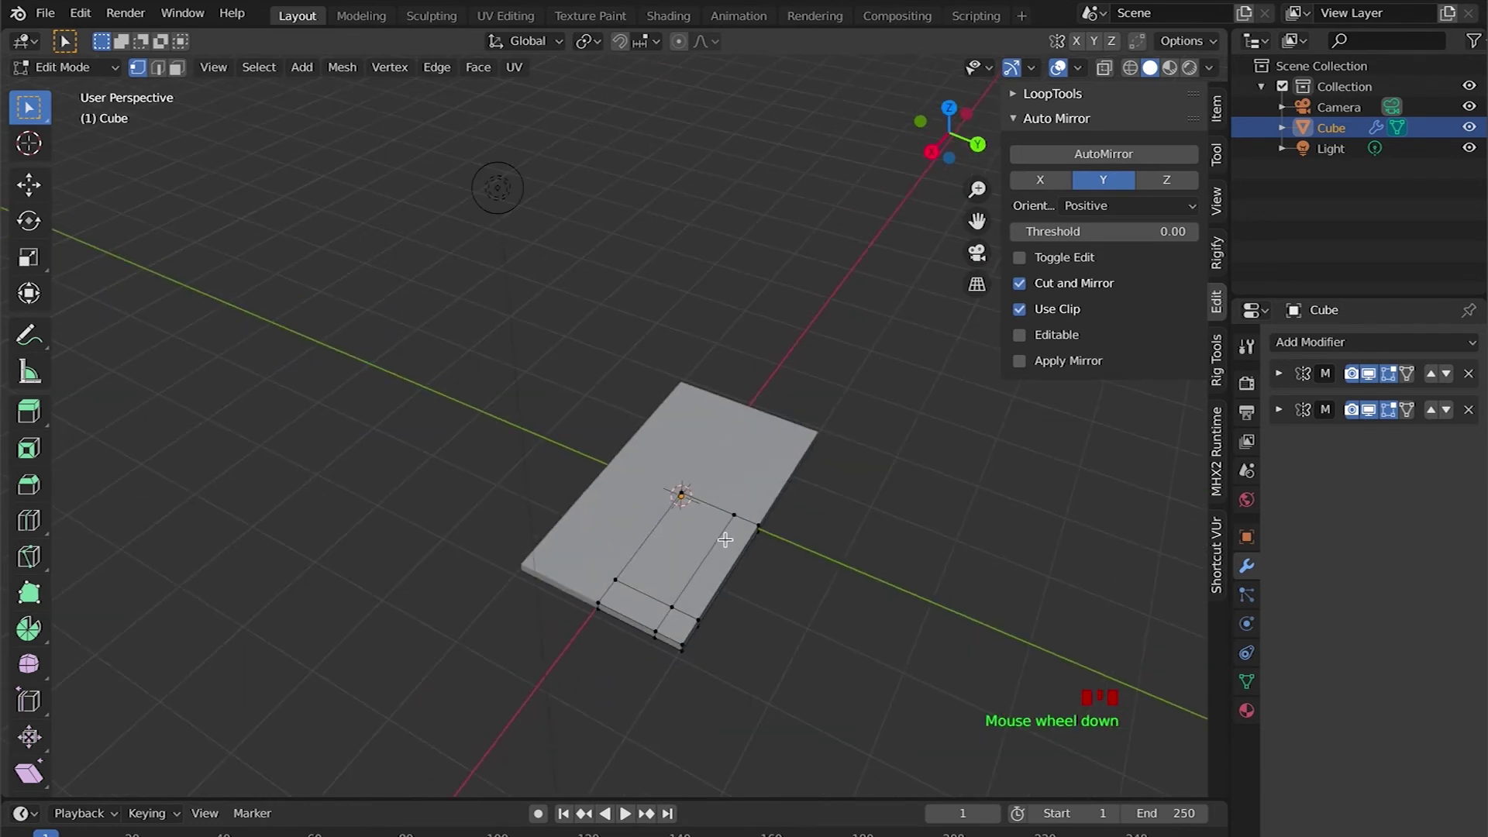
middle_click_drag(737, 542, 524, 481)
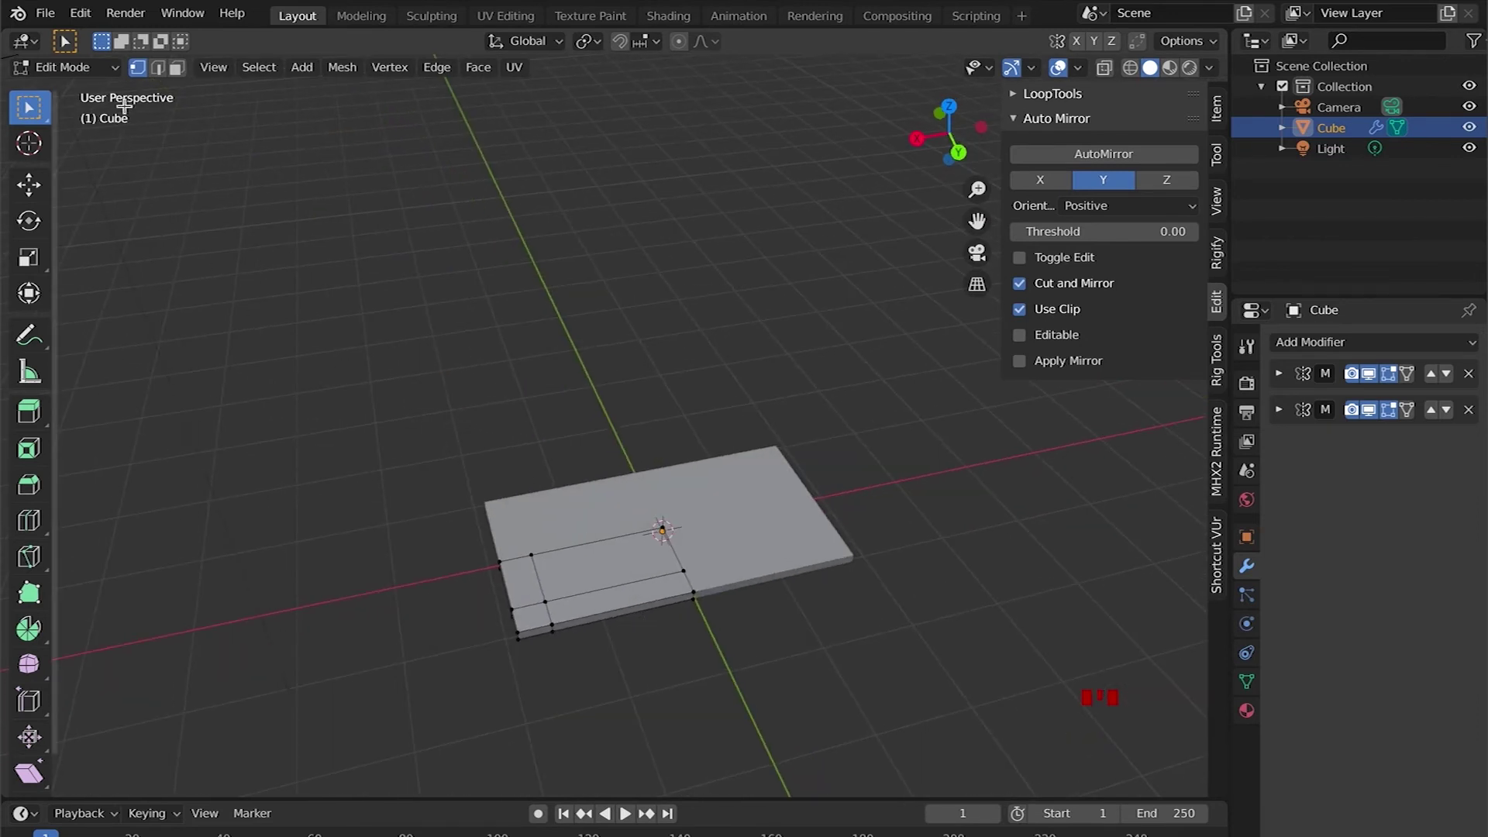
In face selection, inset the small corner face on top of the slab by about 0.041 m
left_click(177, 70)
left_click(526, 621)
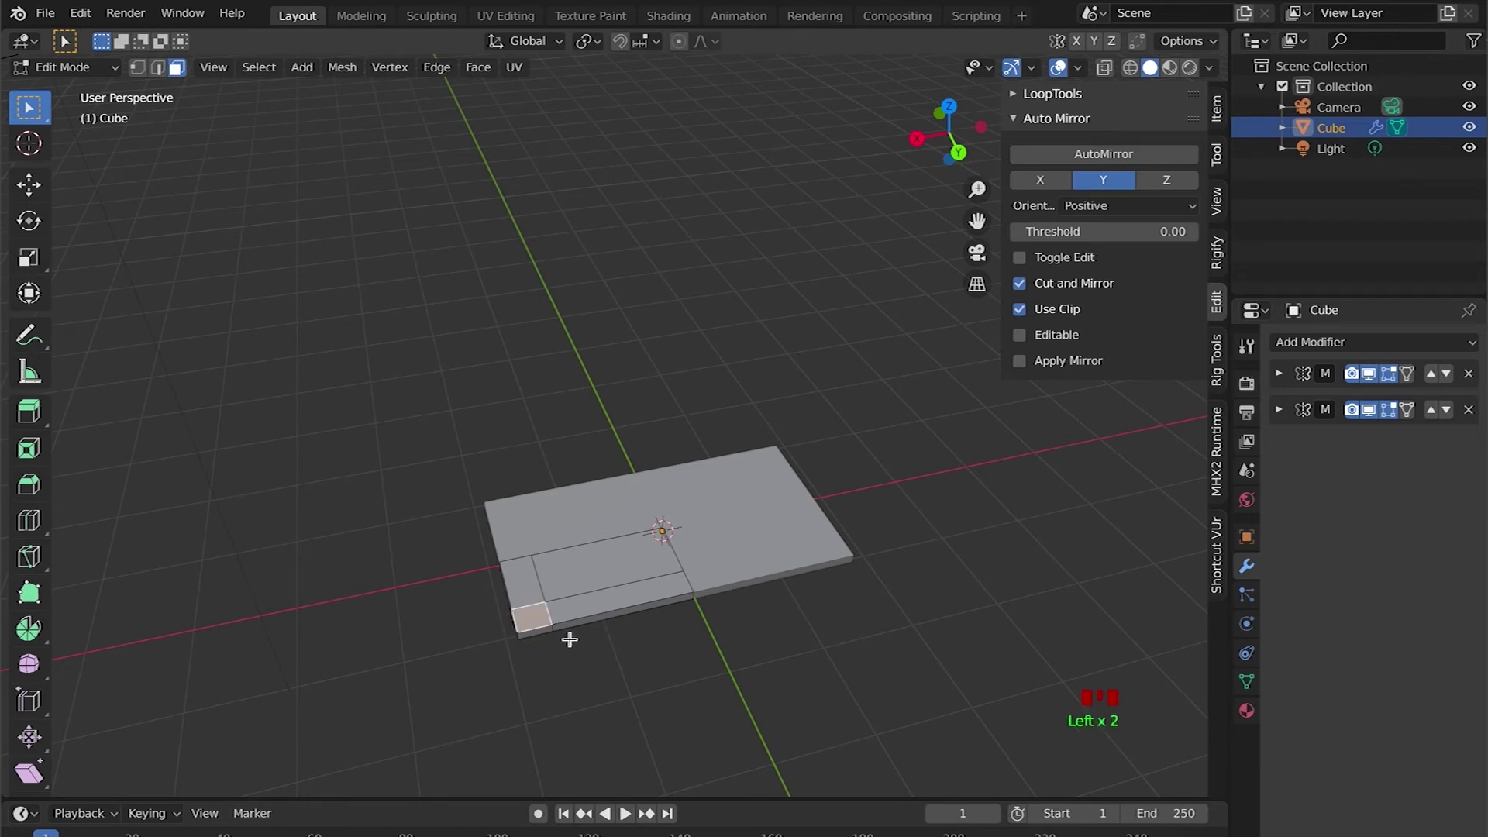
scroll(537, 625, "up", 1)
middle_click_drag(651, 649, 769, 628)
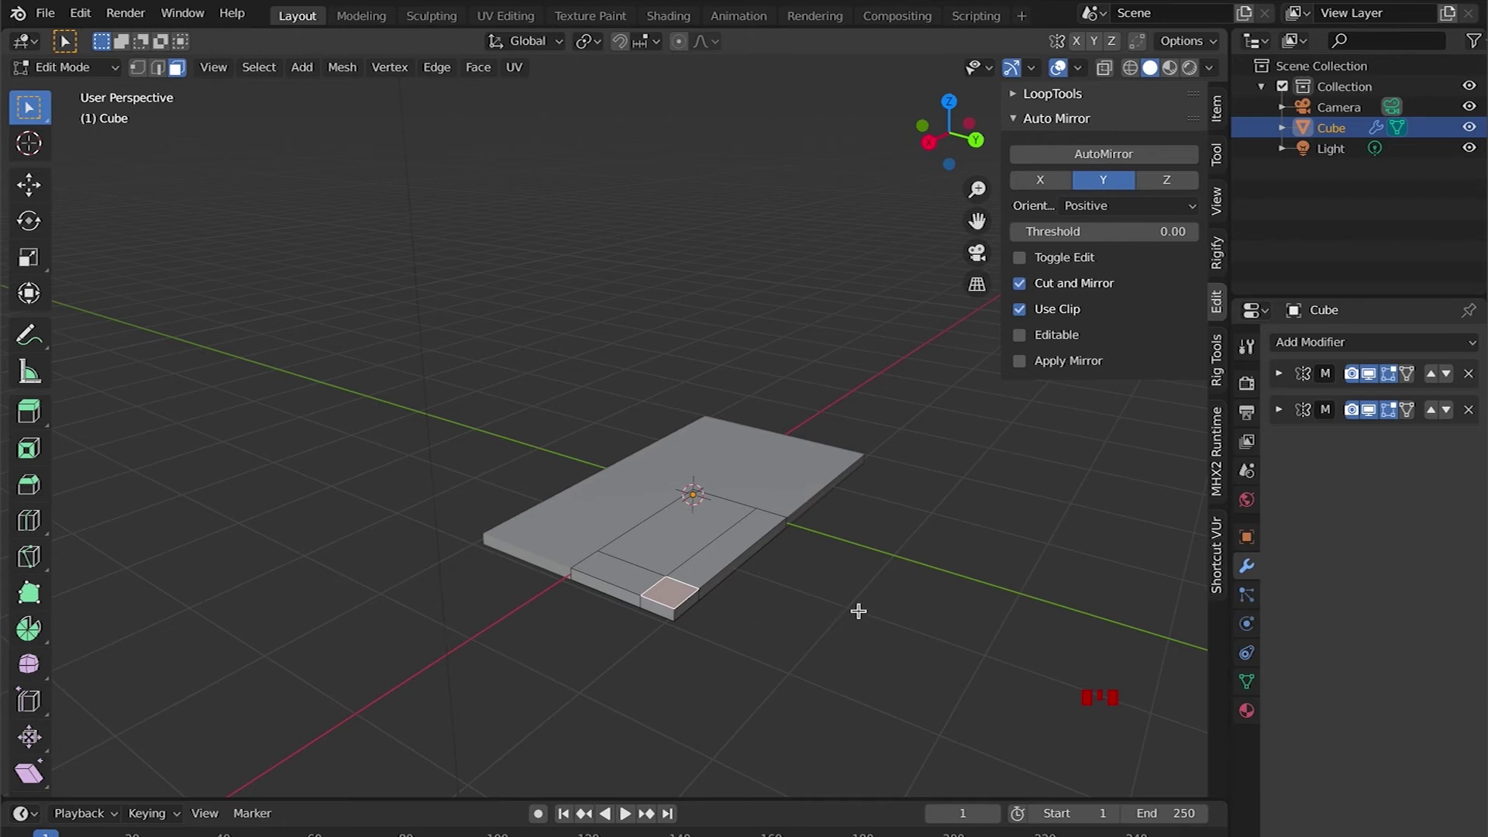
left_click(677, 592)
double_click(677, 591)
key("i")
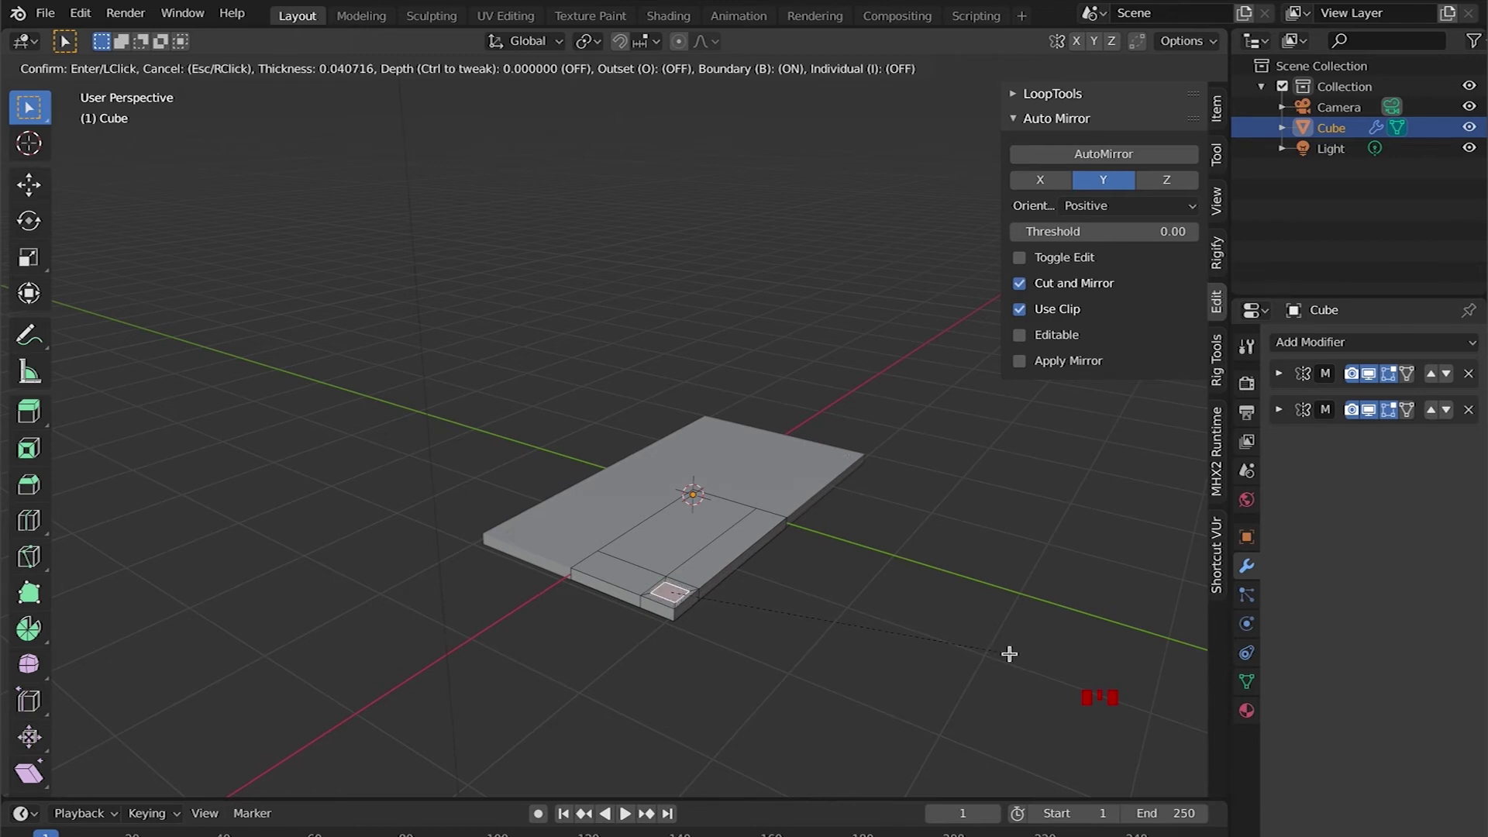
left_click(1008, 653)
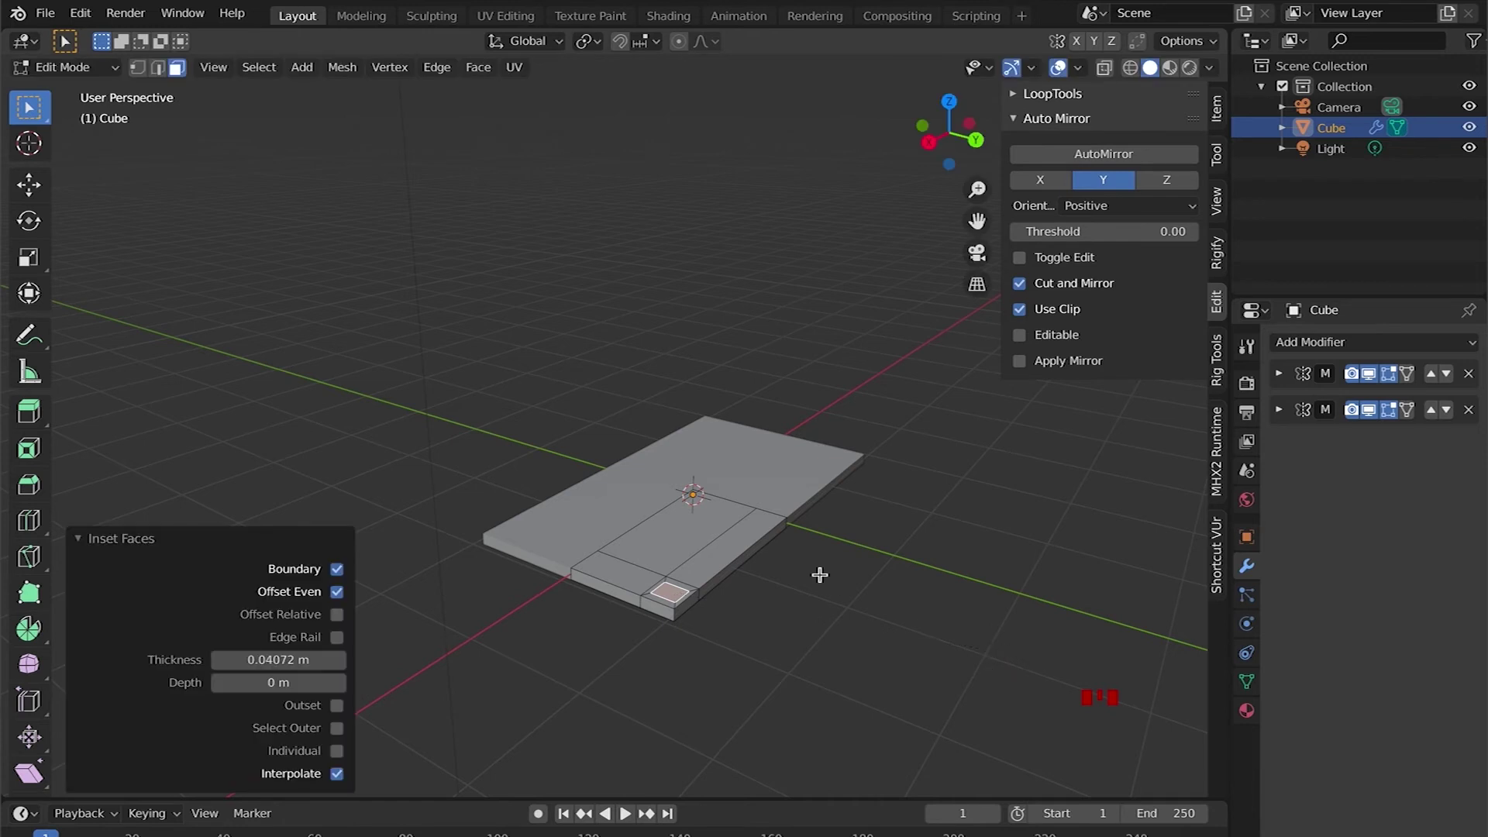
Extrude the inset corner face upward by about 0.83 m to form the mirrored legs
scroll(694, 616, "up", 5)
middle_click_drag(737, 598, 817, 571)
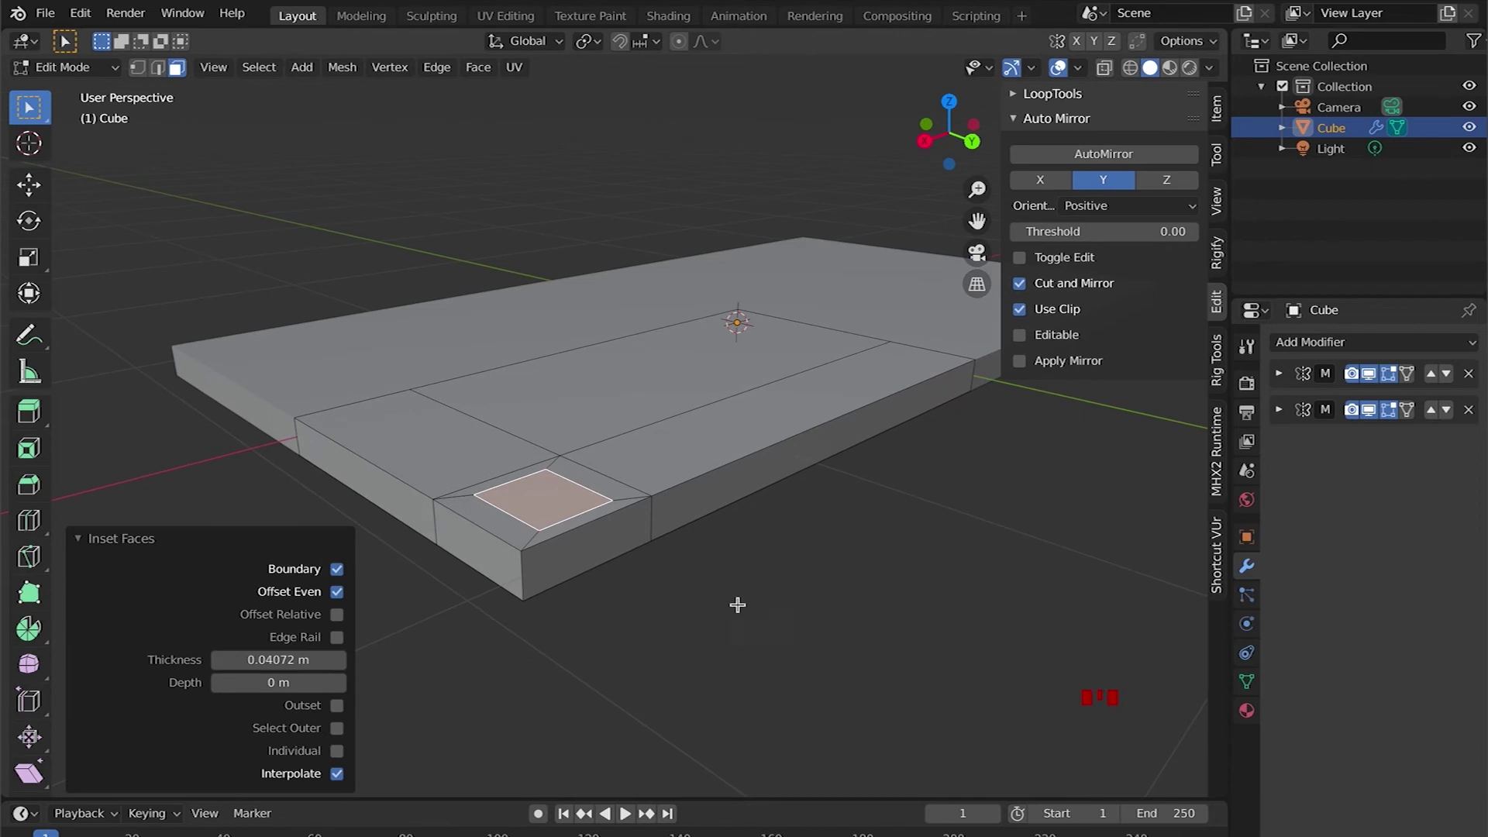
left_click(627, 532)
left_click(538, 491)
middle_click_drag(726, 565, 797, 565)
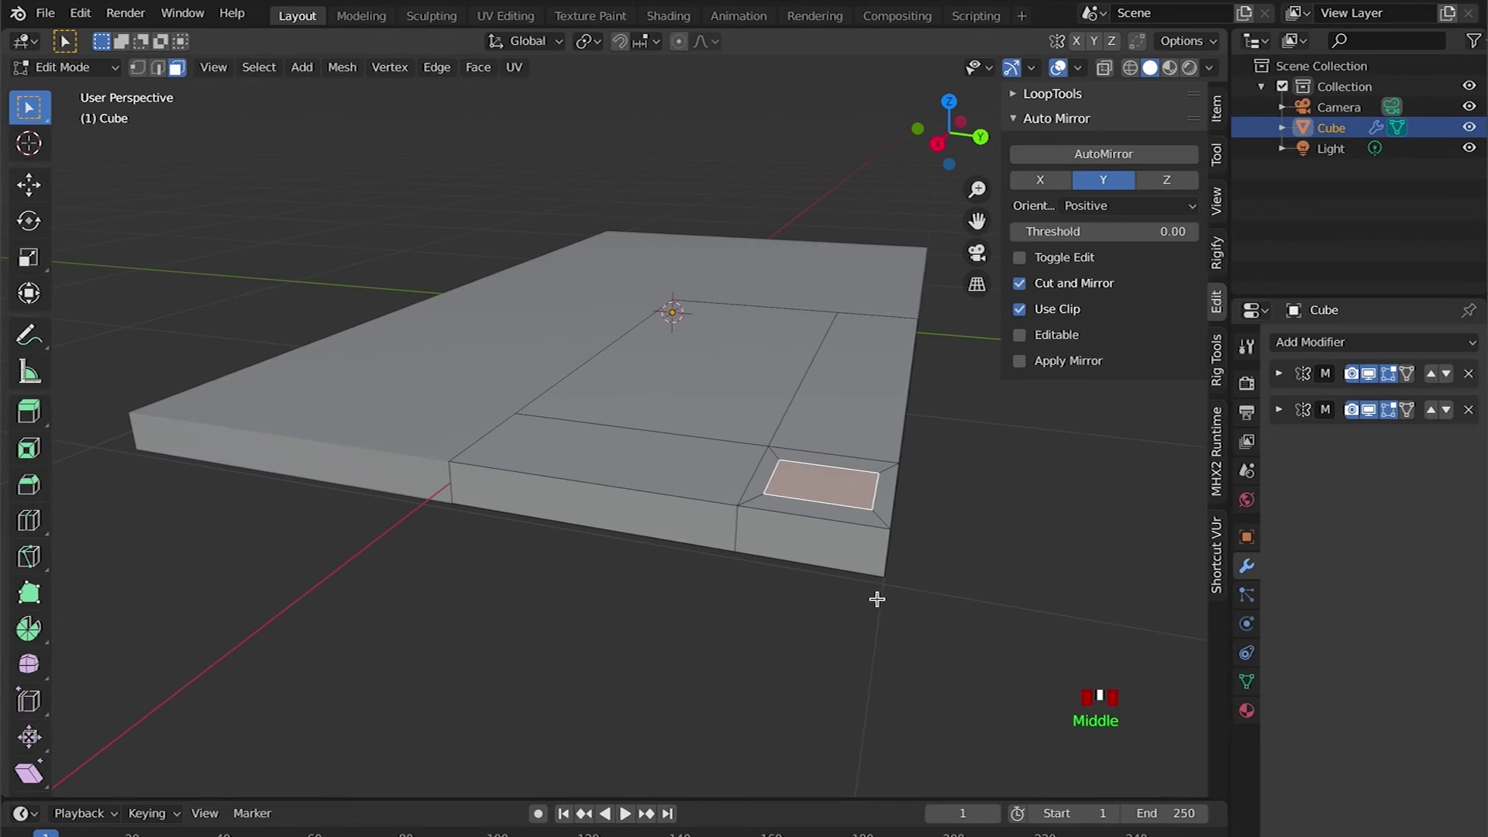
key("e")
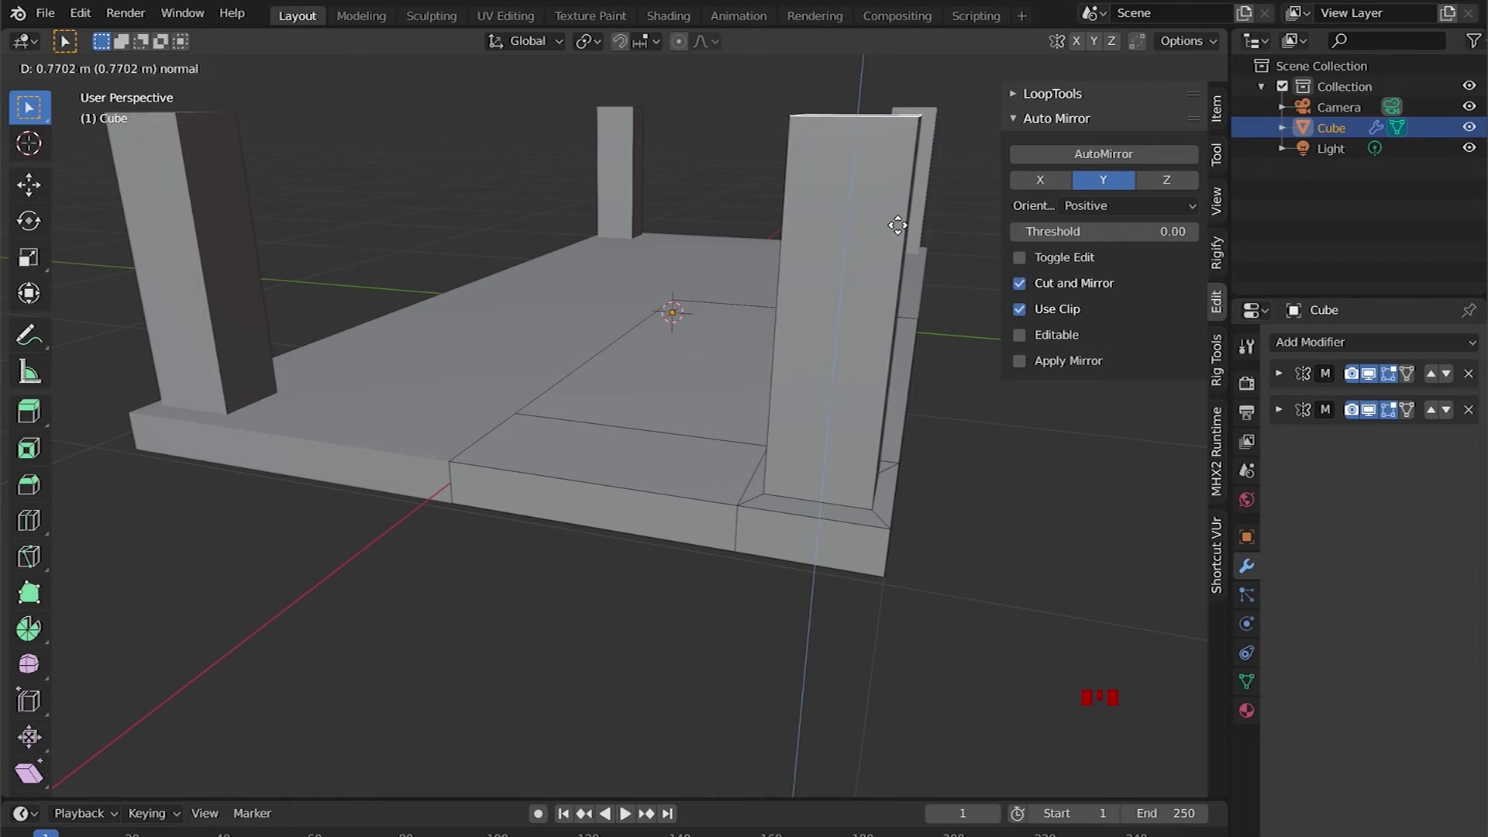
left_click(901, 199)
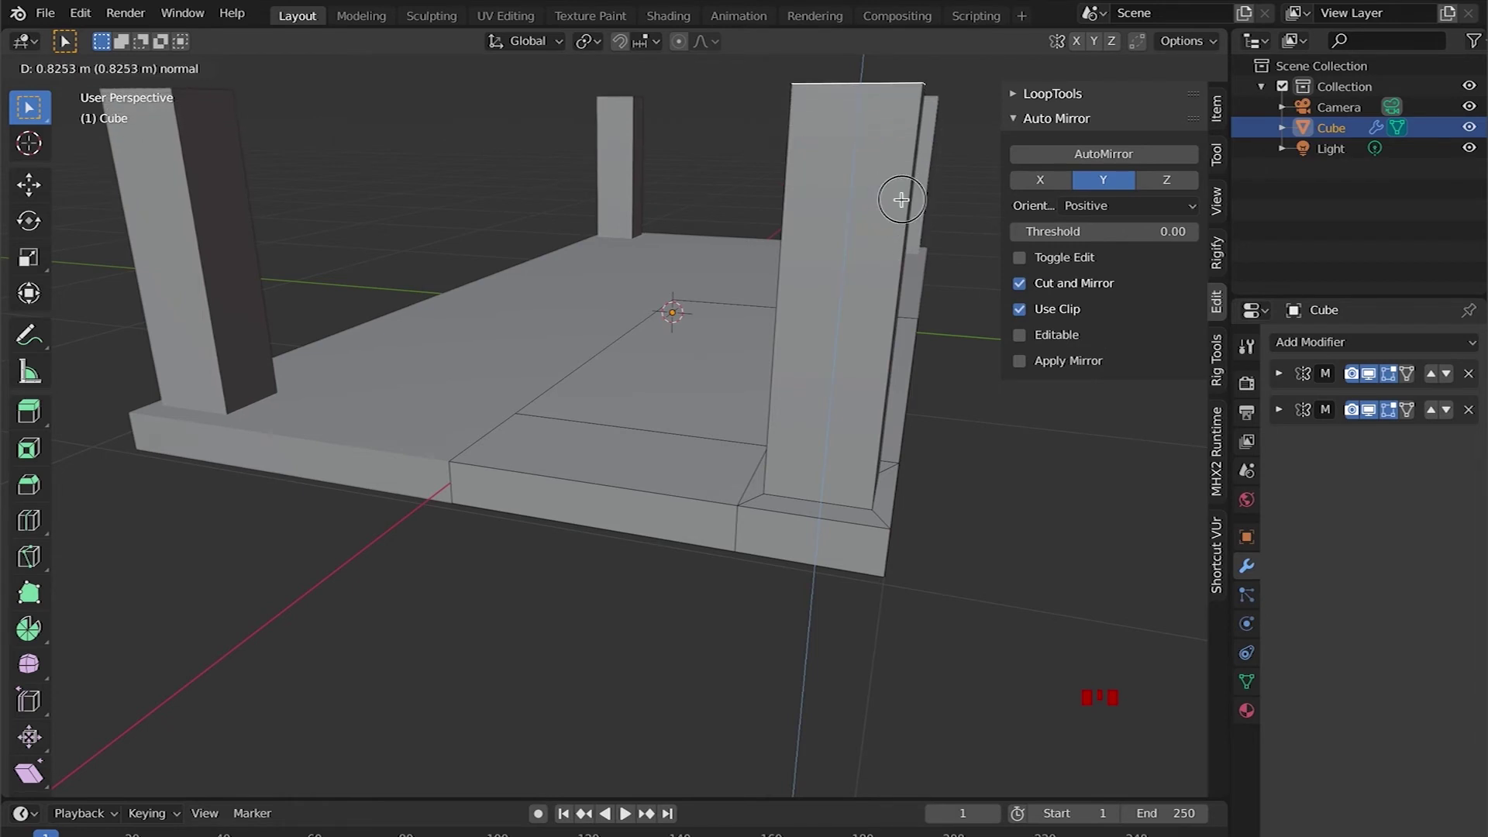
Move the leg's end face up about 0.056 m along the global Z axis to lengthen the mirrored legs
scroll(673, 629, "up", 5)
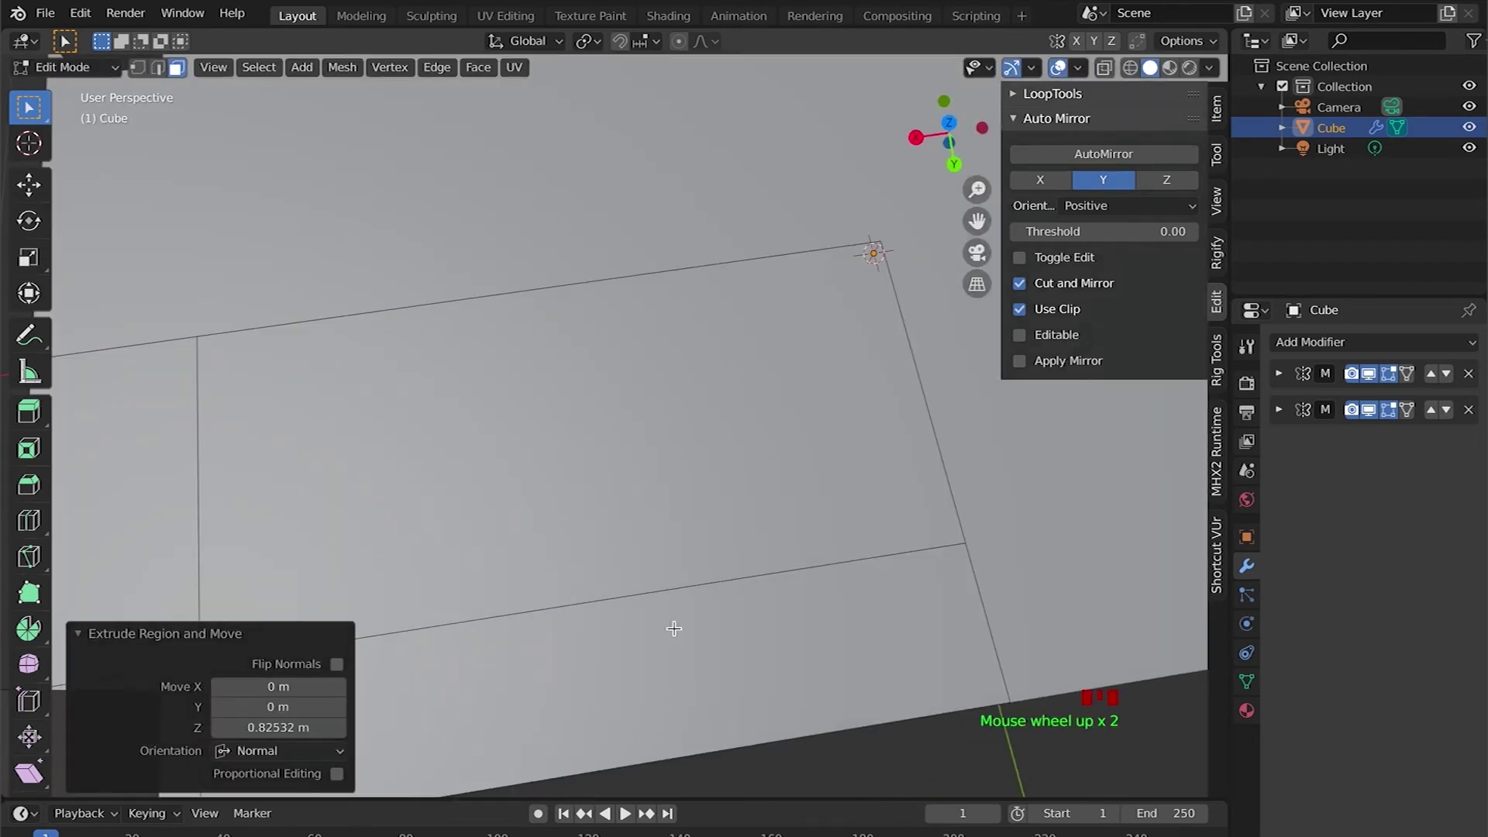
scroll(673, 629, "down", 6)
middle_click_drag(758, 626, 818, 577)
middle_click_drag(941, 499, 435, 418)
key("g")
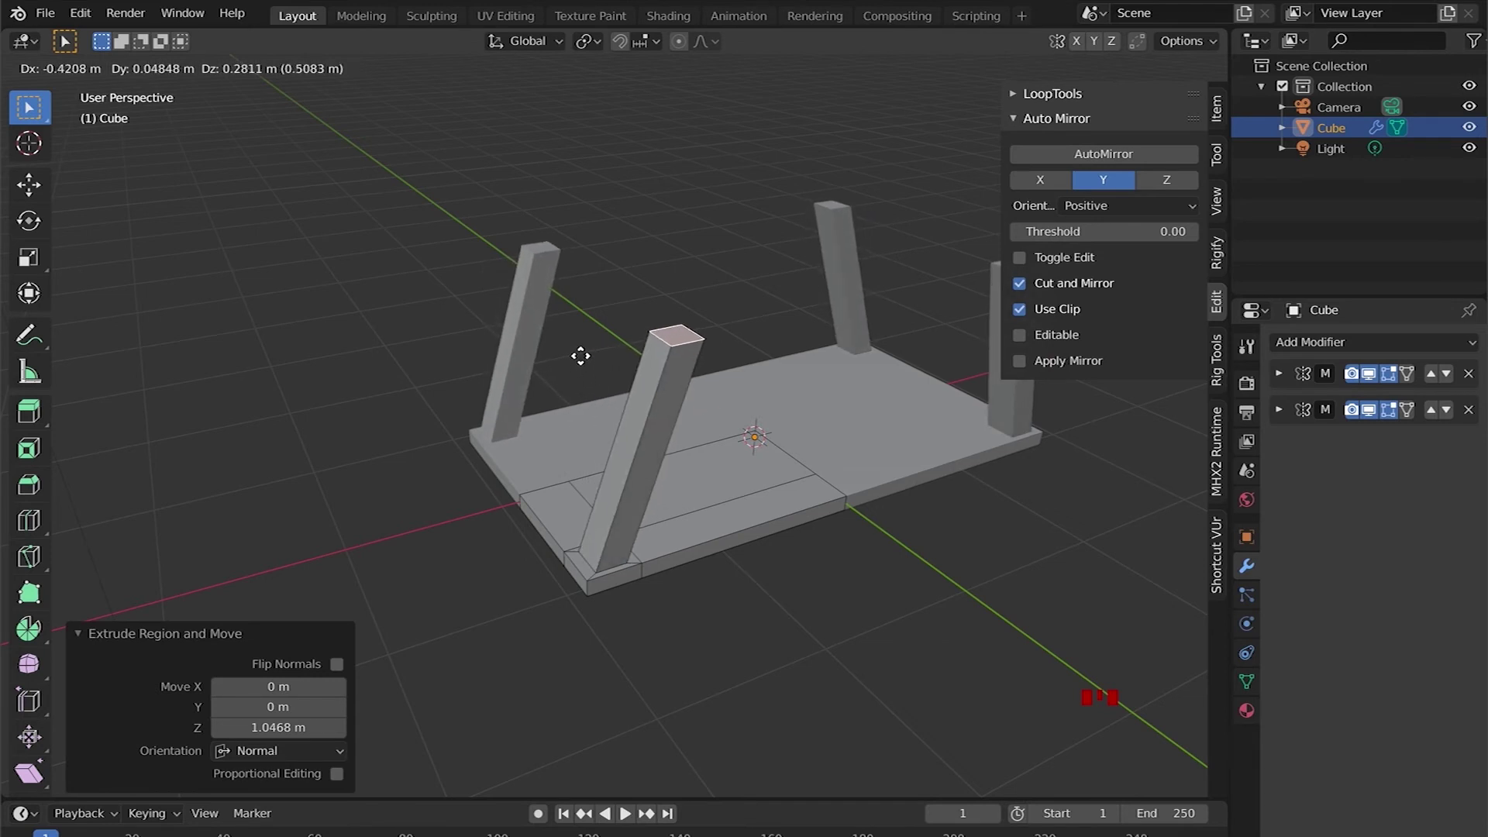
key("z")
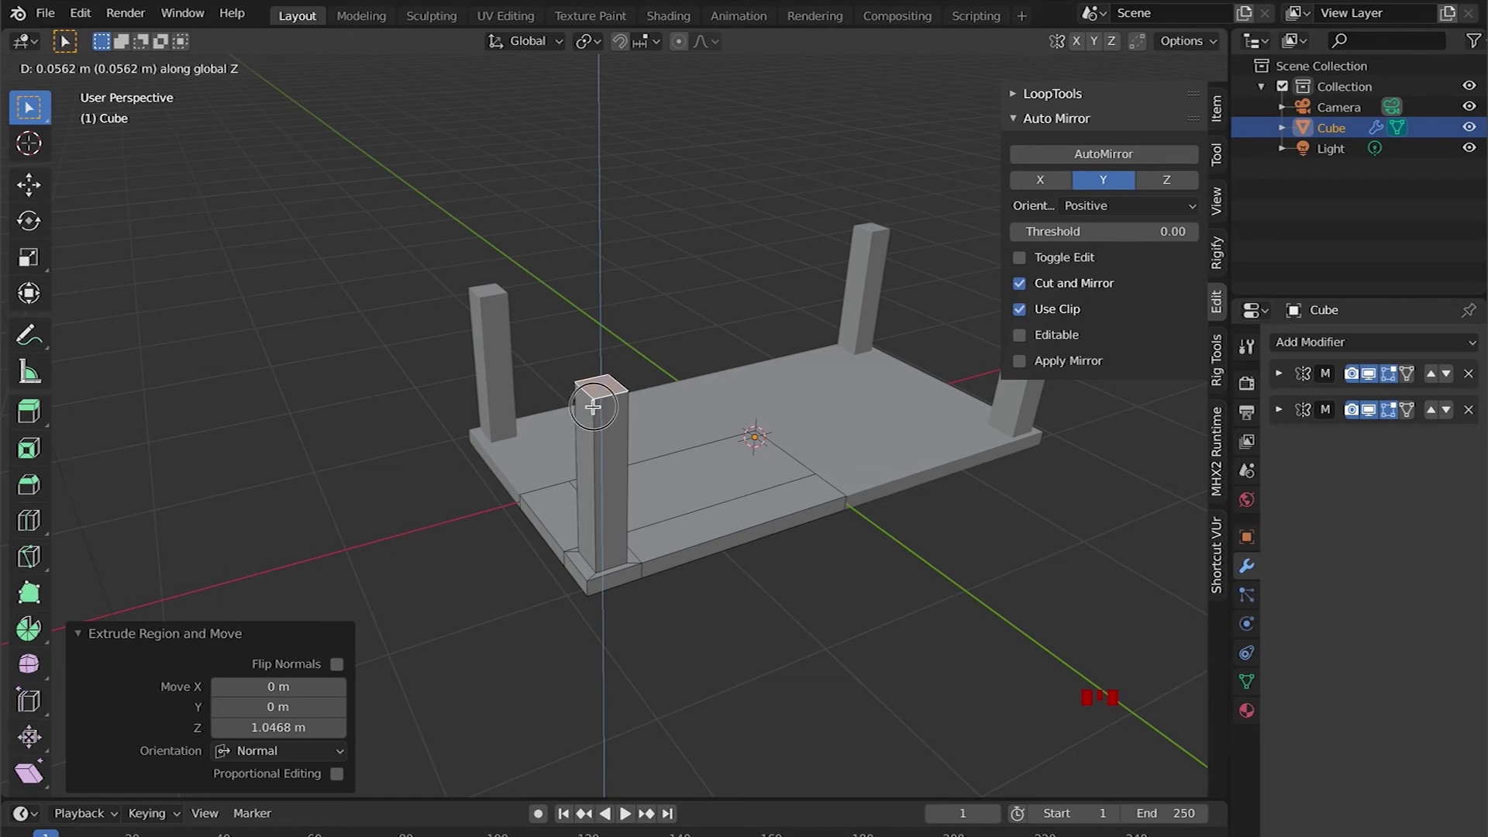
left_click(593, 407)
Scale the leg's end face uniformly to about 0.636 to taper all four legs
middle_click_drag(782, 478, 753, 470)
scroll(522, 400, "down", 2)
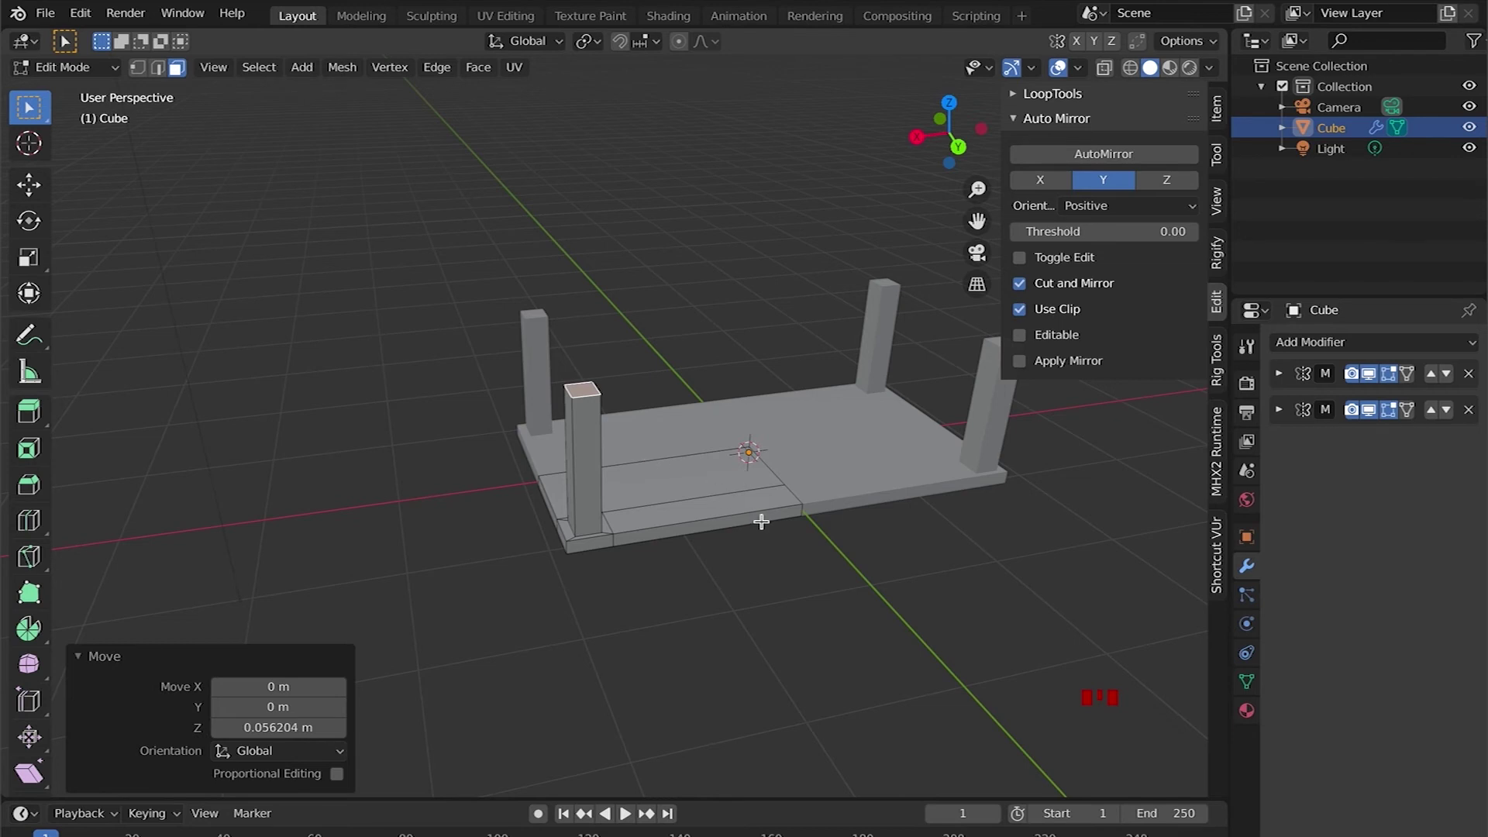
key("s")
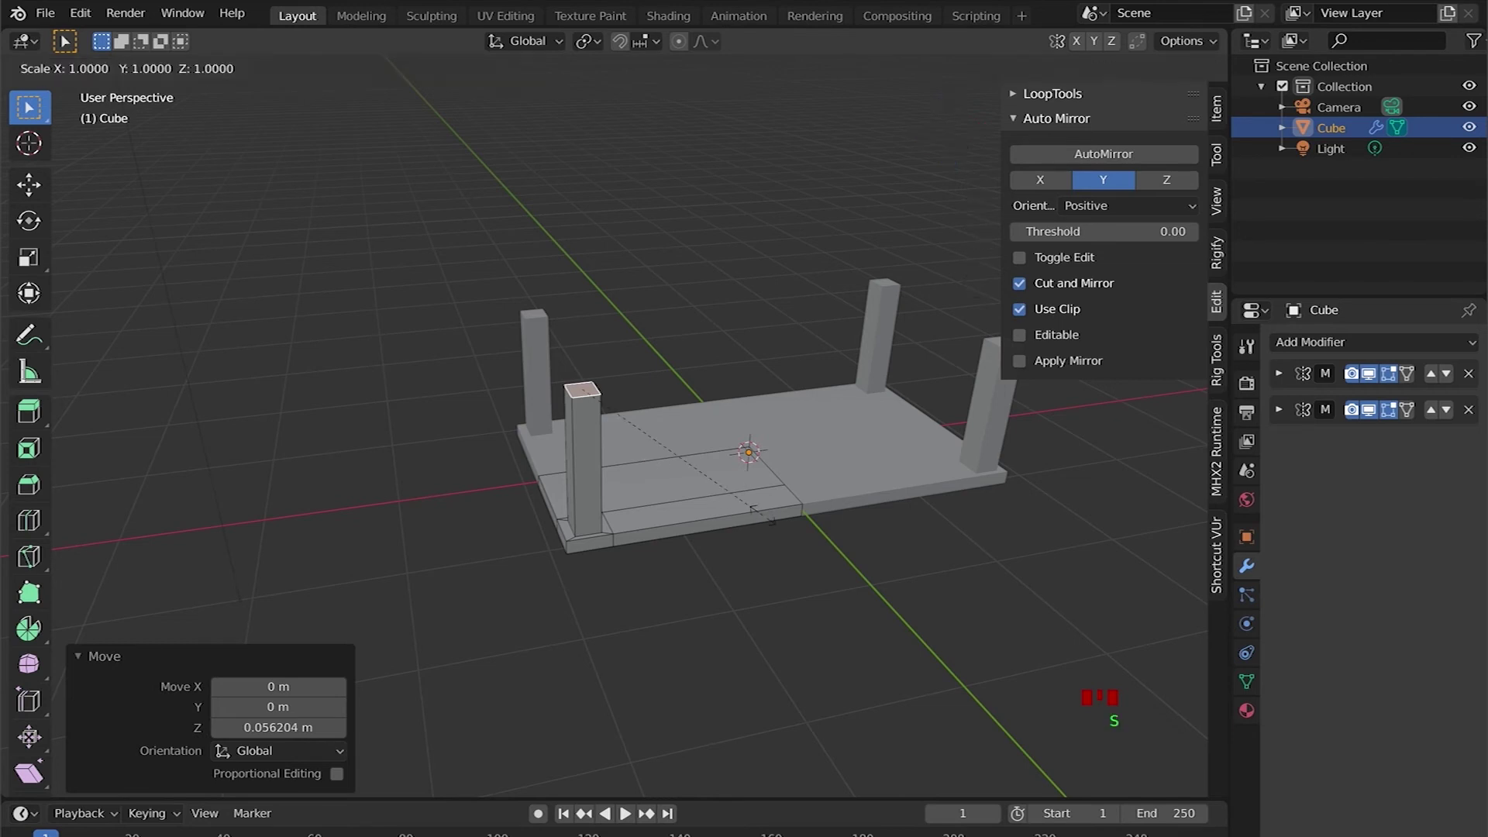
left_click(702, 467)
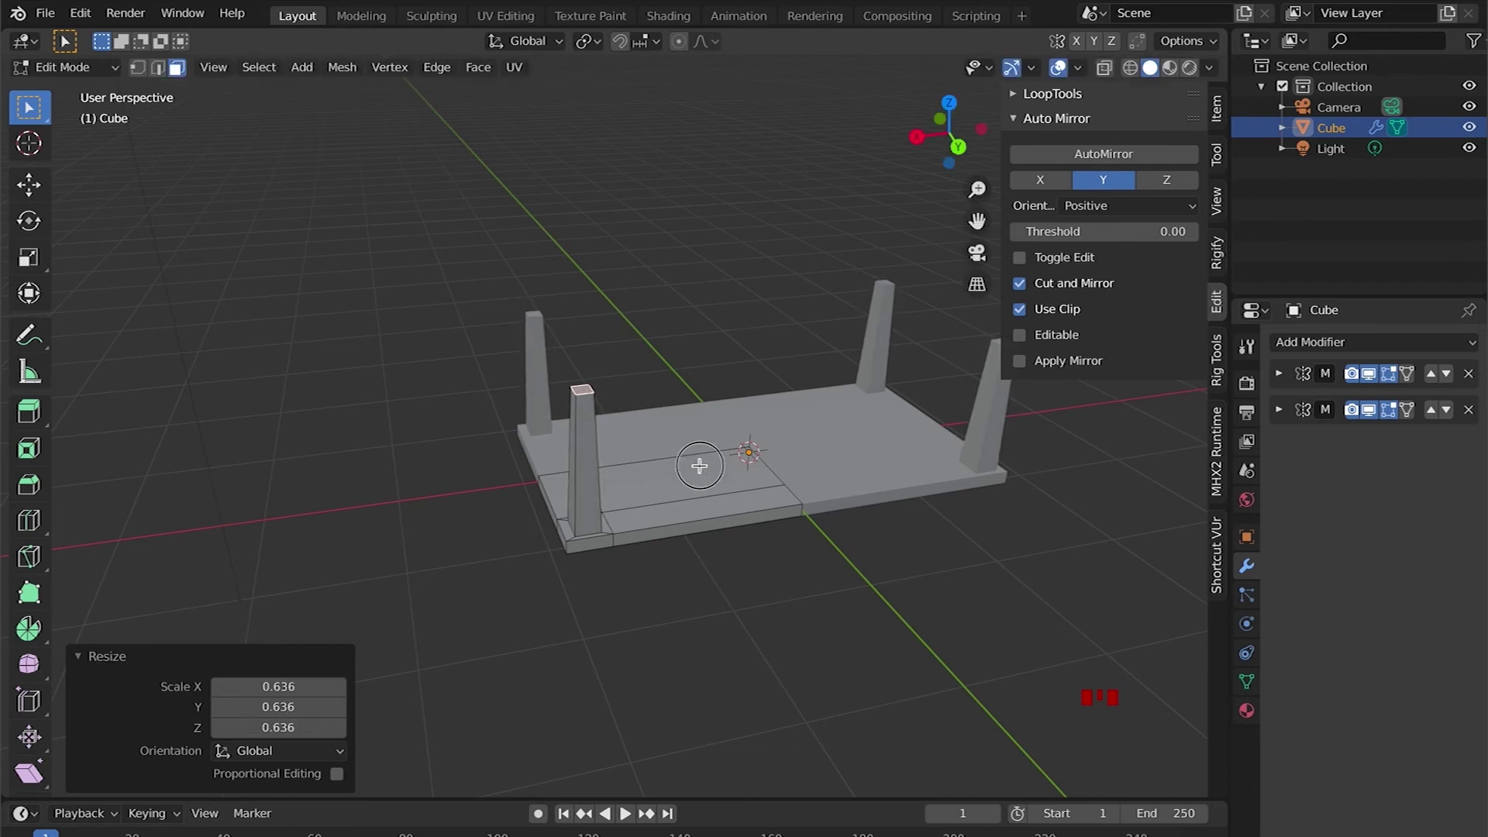
middle_click_drag(823, 616, 709, 668)
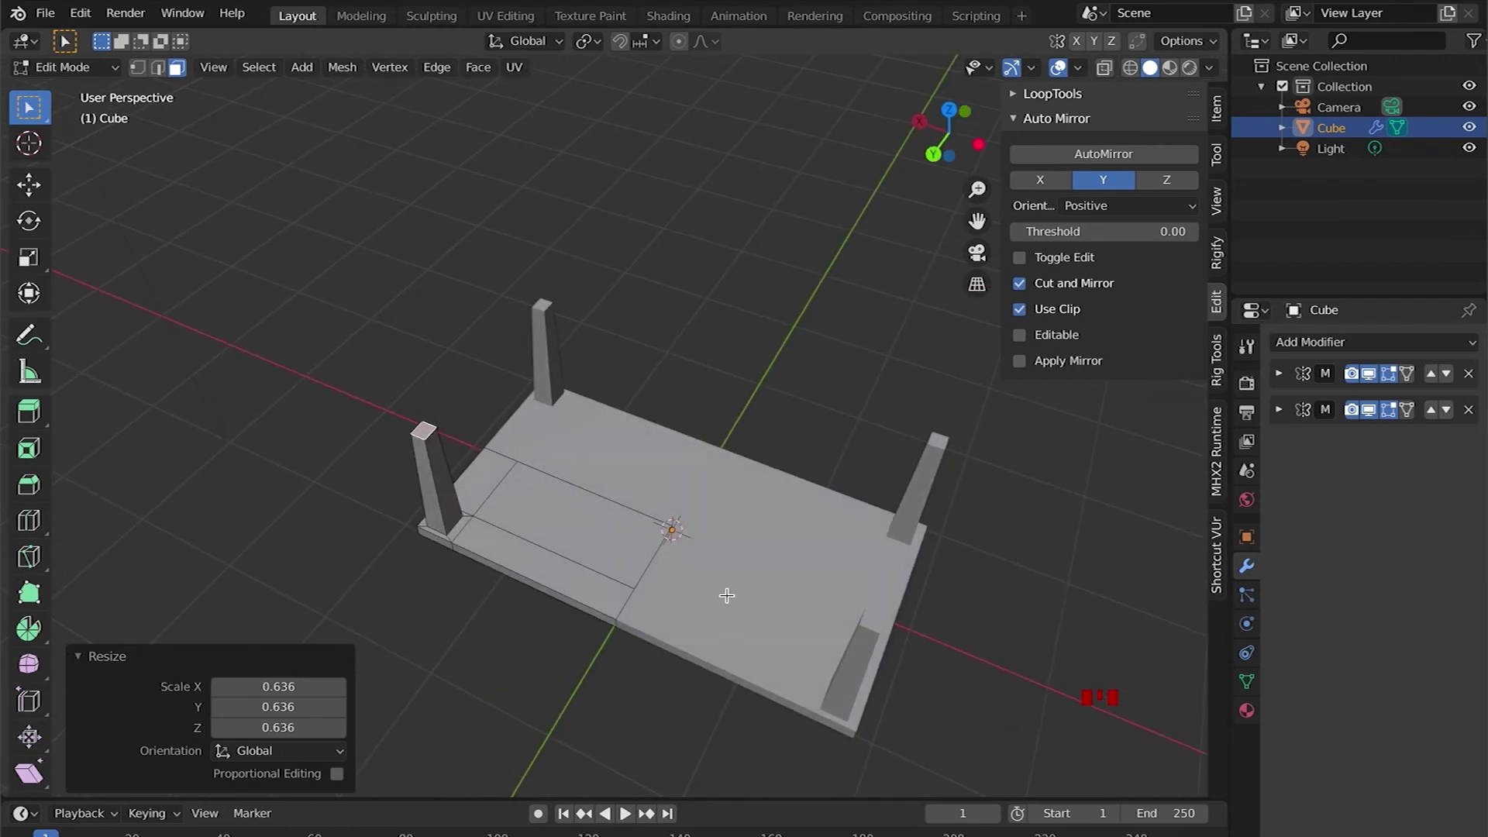
Return to Object Mode and, looking through the camera, rotate the table 180° about the global X axis
key("Tab")
middle_click_drag(741, 500, 709, 391)
scroll(678, 503, "down", 1)
middle_click_drag(678, 507, 709, 361)
scroll(721, 360, "down", 1)
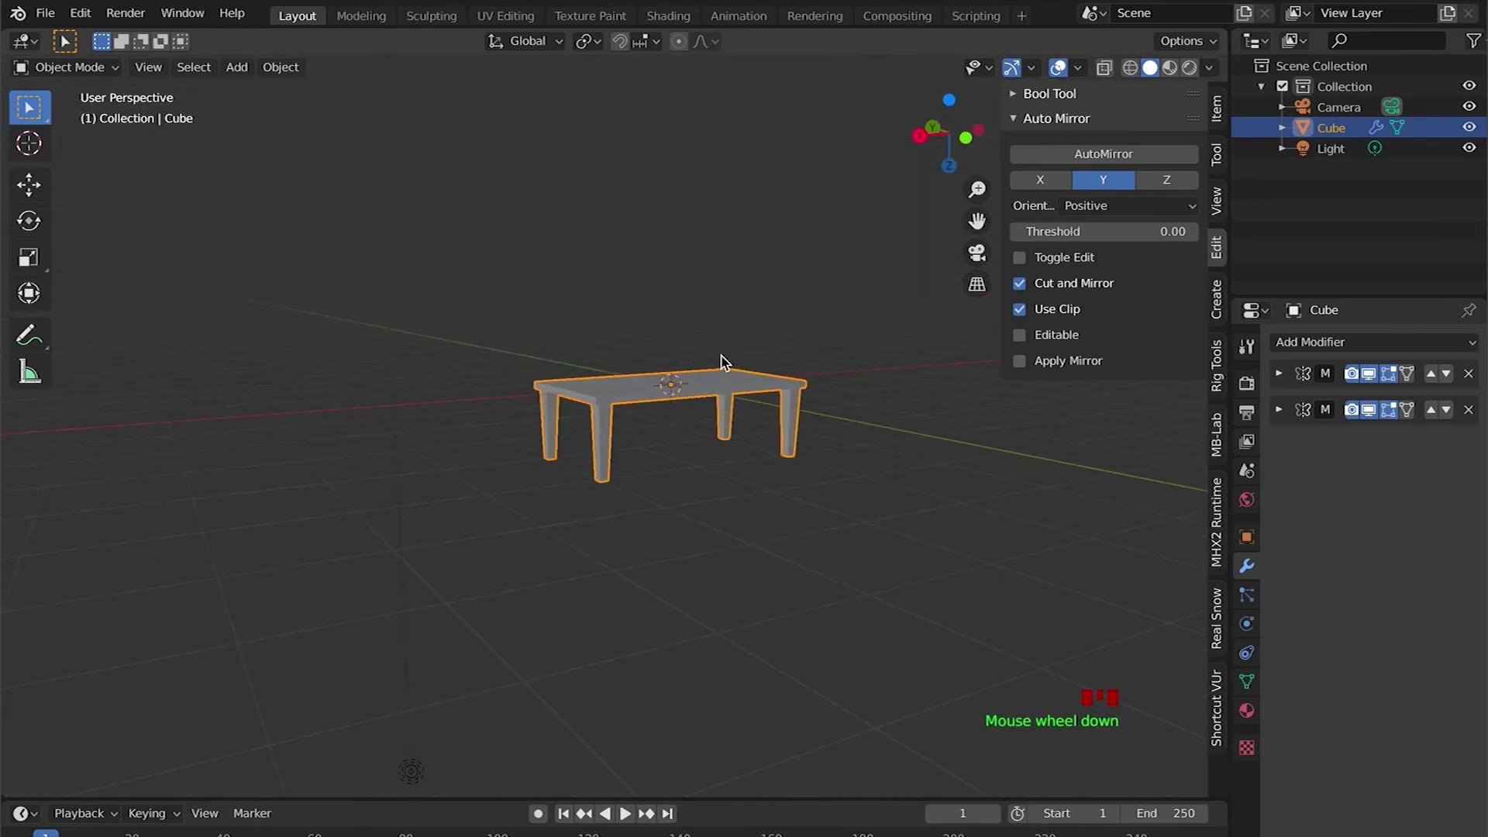
left_click(978, 253)
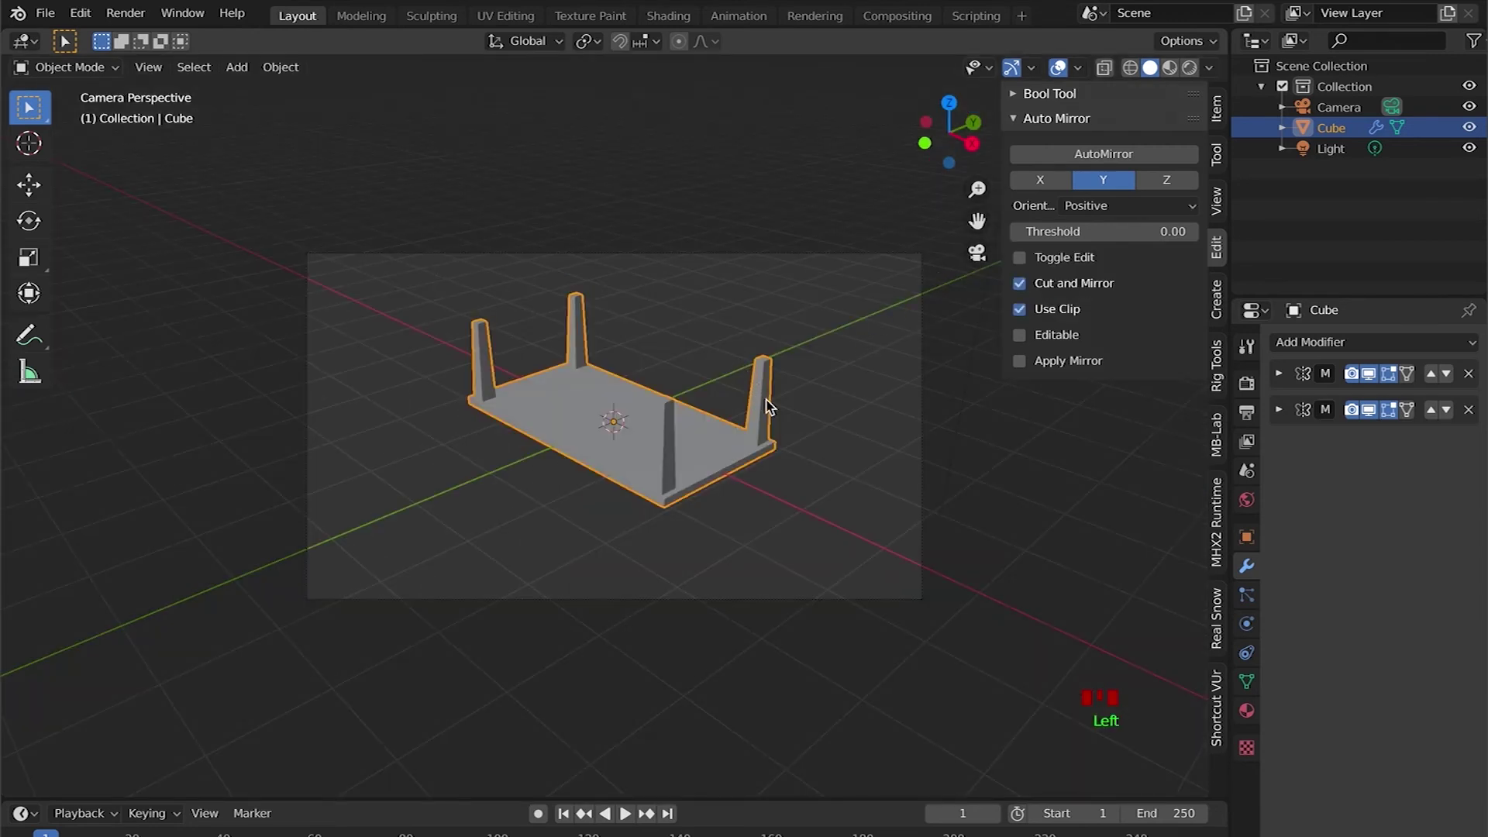
left_click(637, 469)
key("r")
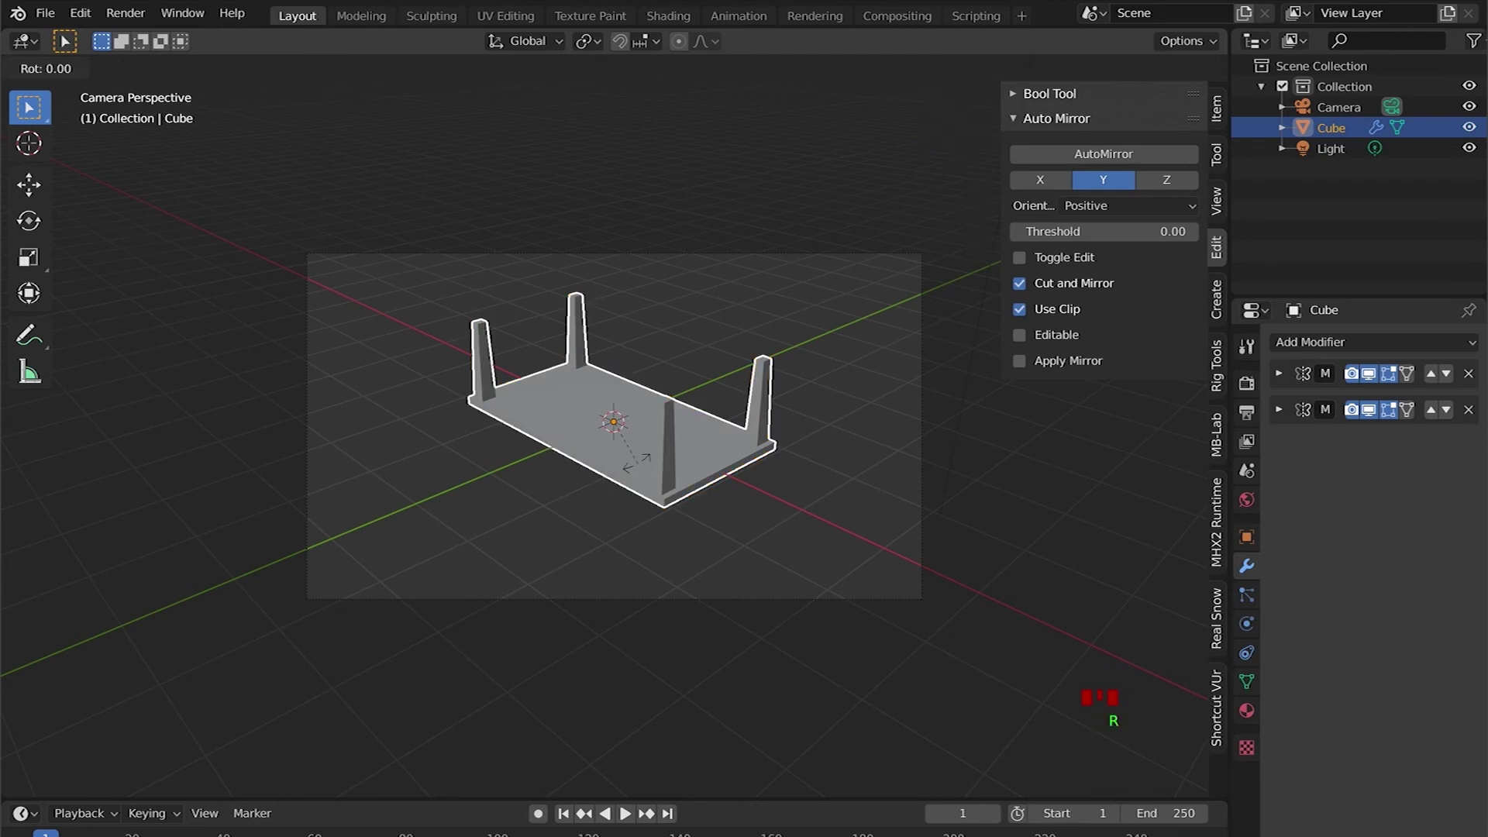
key("x")
type("180")
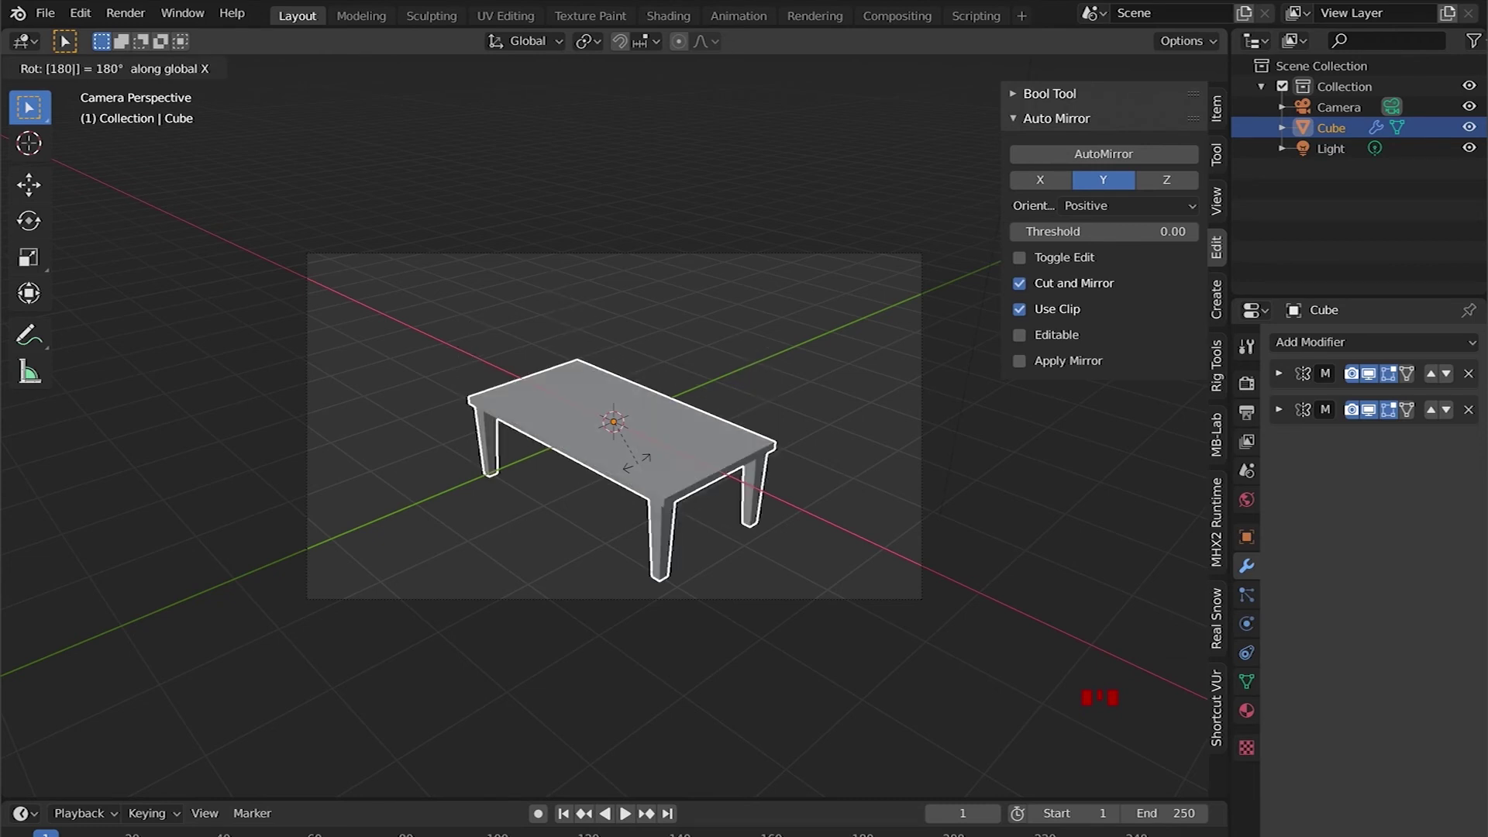
key("Return")
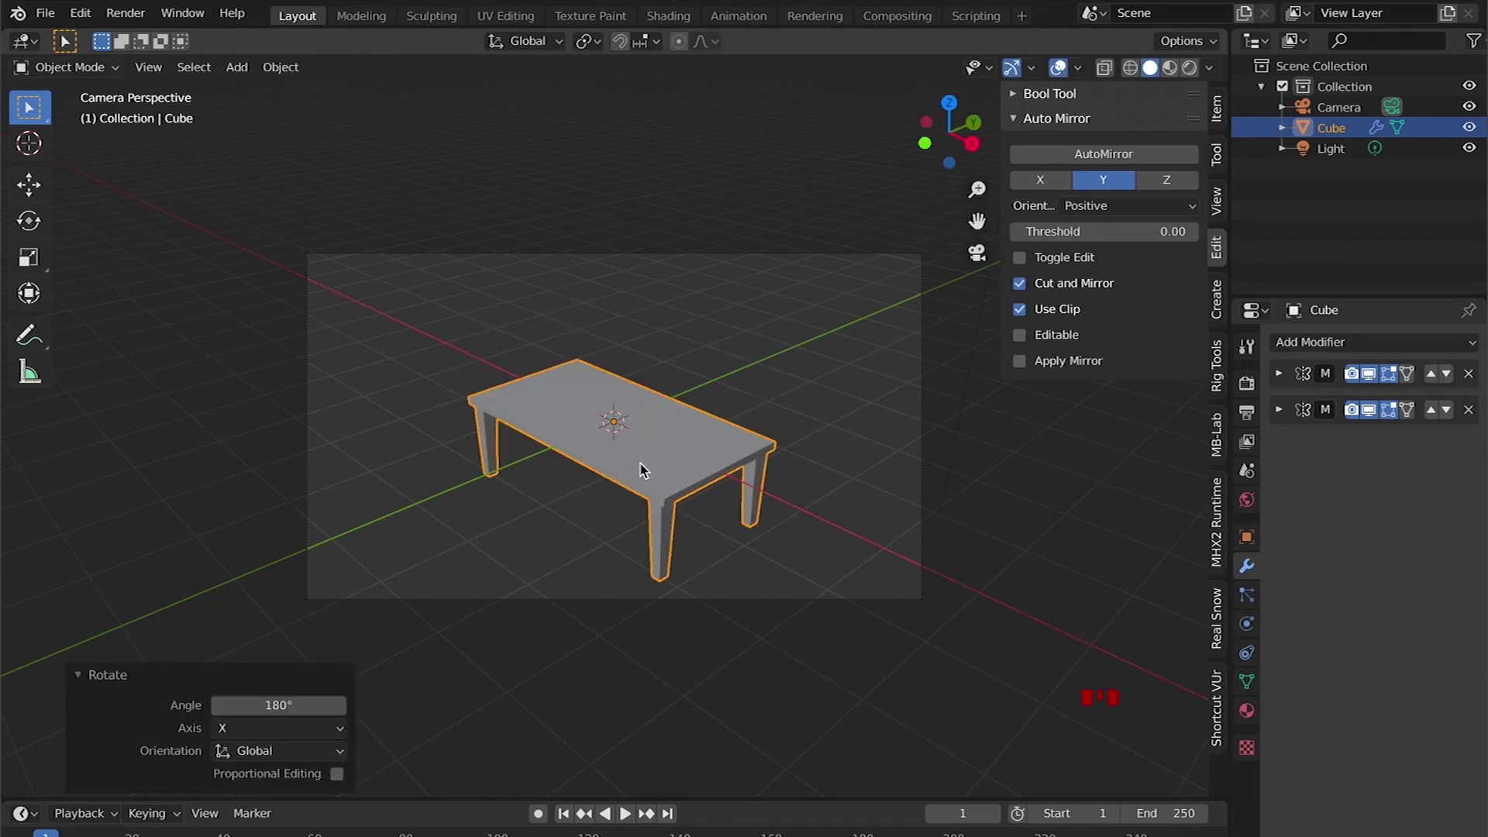
Raise the whole table about 1.15 m along the global Z axis
middle_click_drag(681, 474, 777, 439)
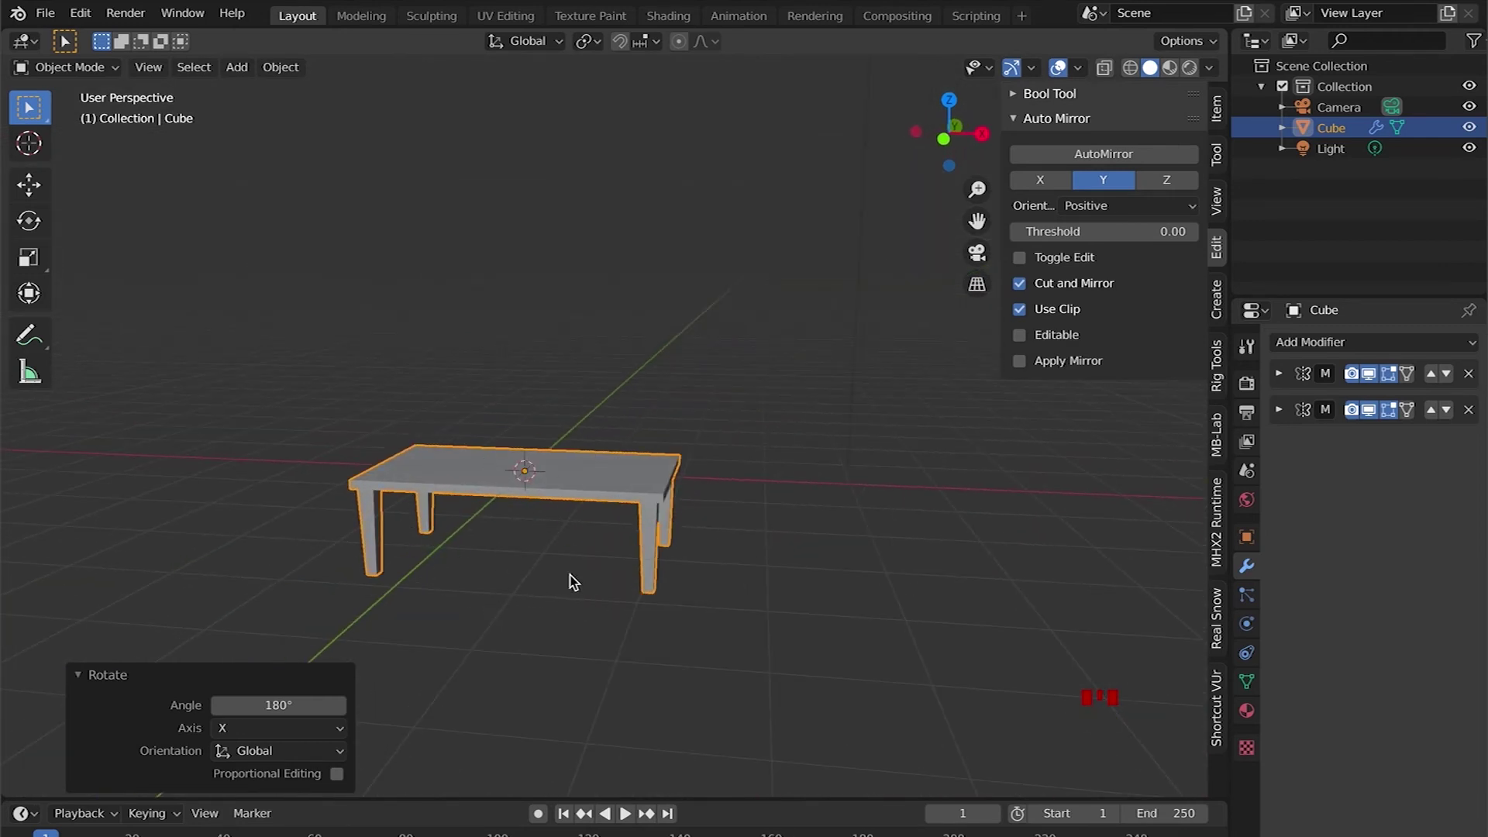
key("g")
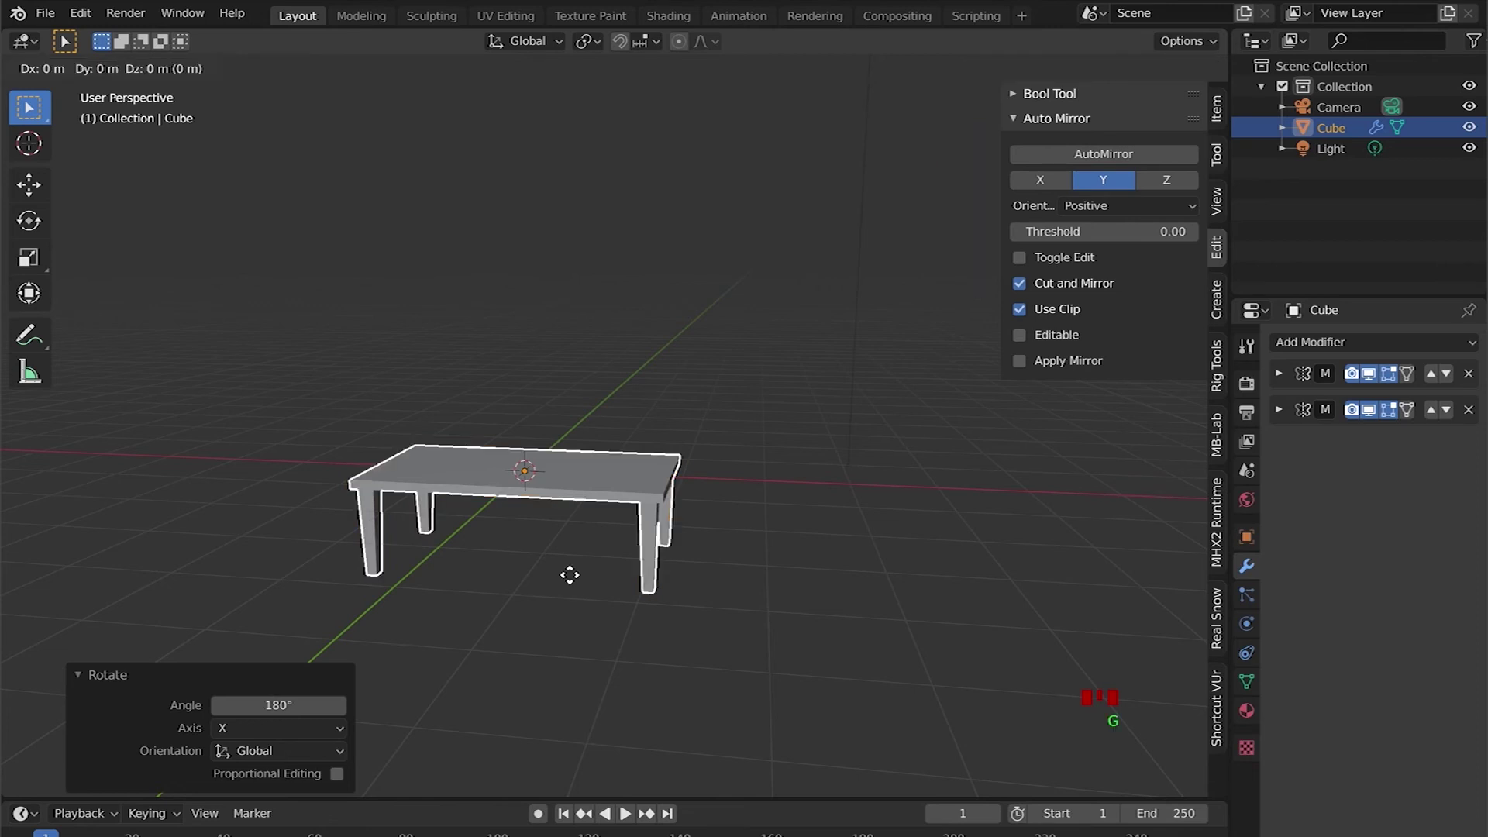
key("z")
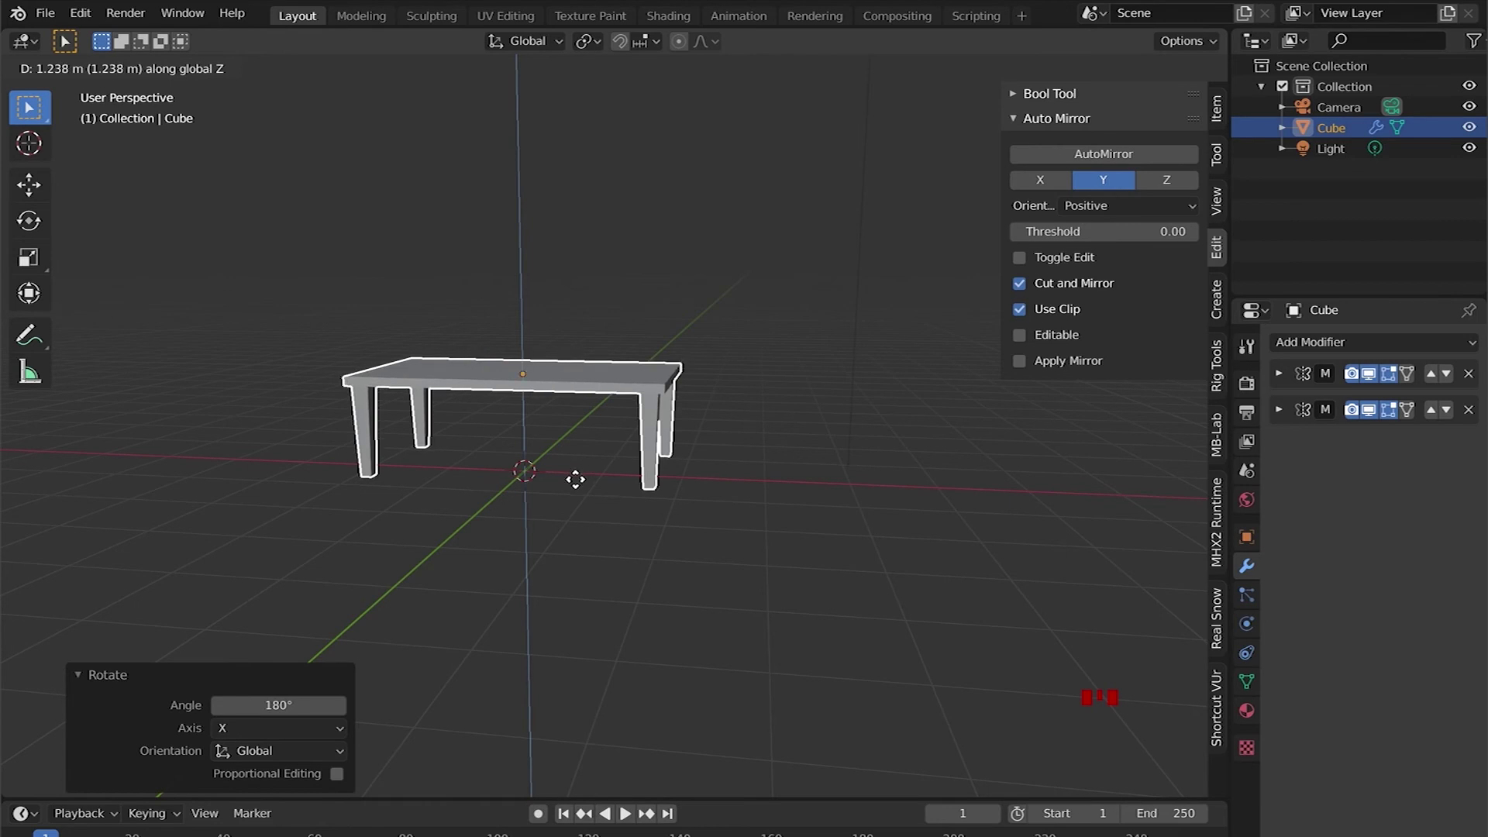
left_click(571, 488)
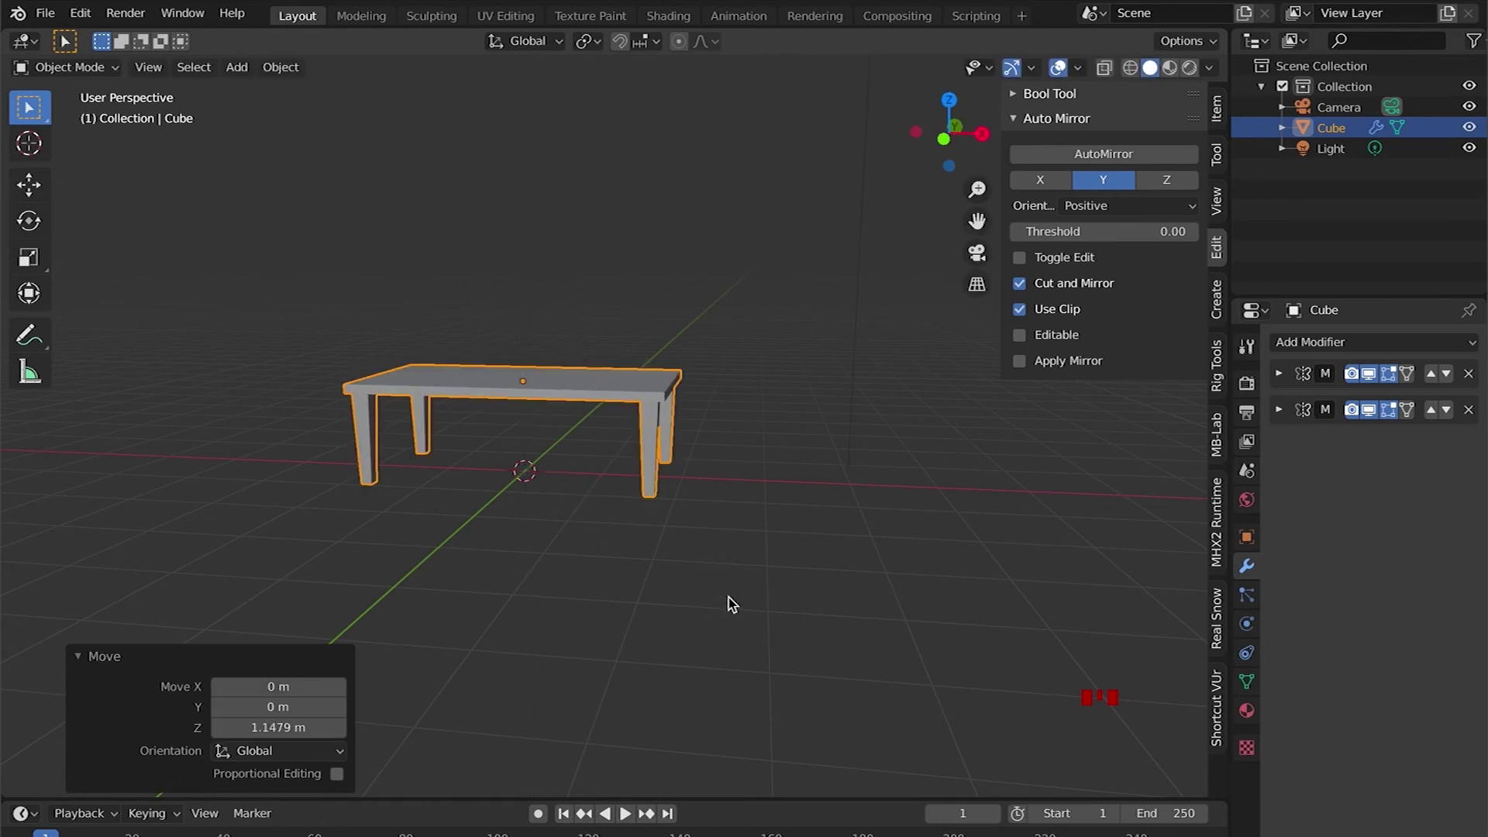
View the table through the camera in Material Preview shading and give it a new material
left_click(978, 252)
left_click(977, 252)
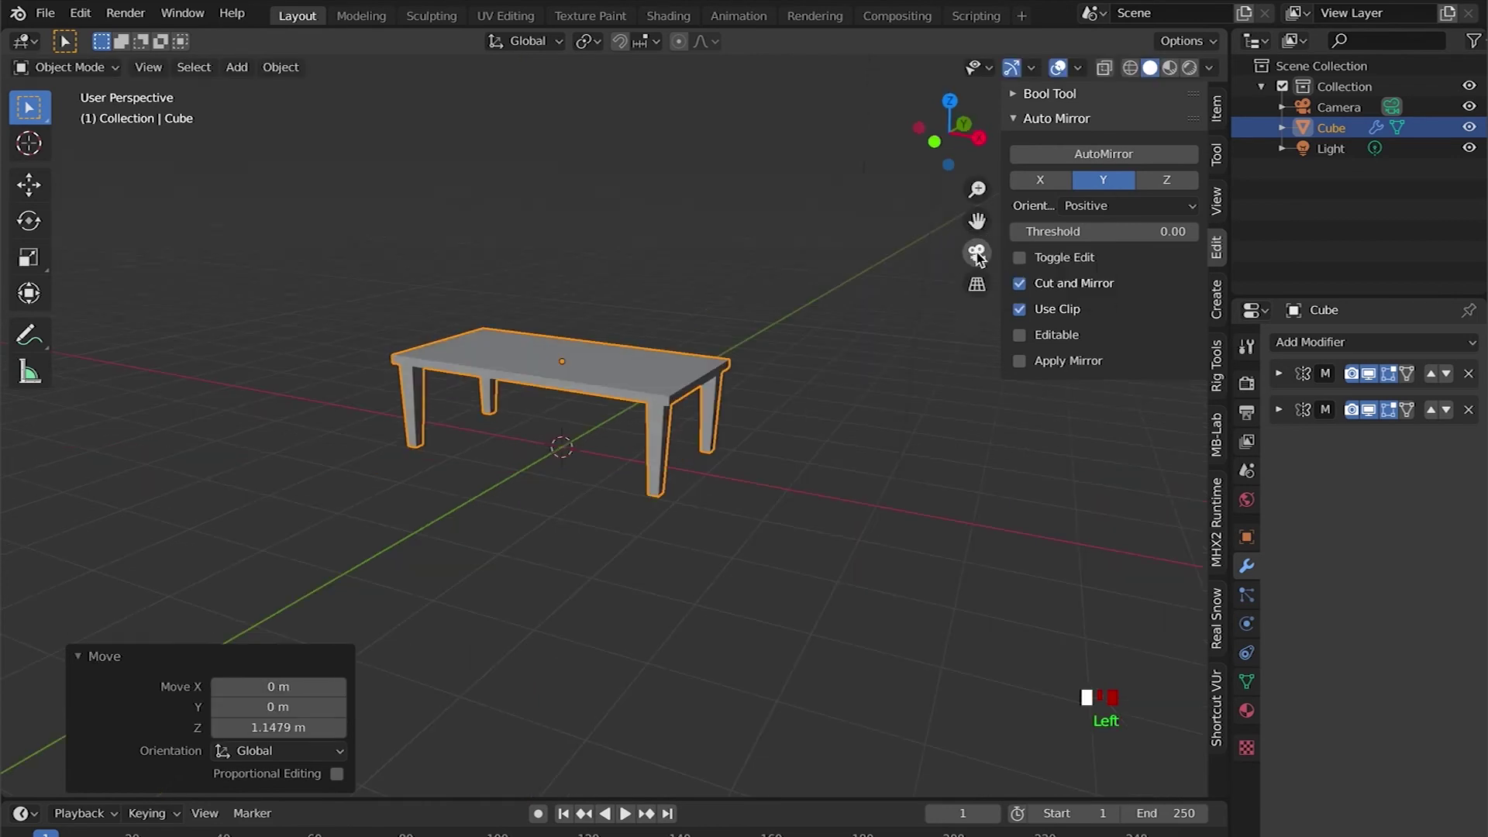
left_click(1171, 69)
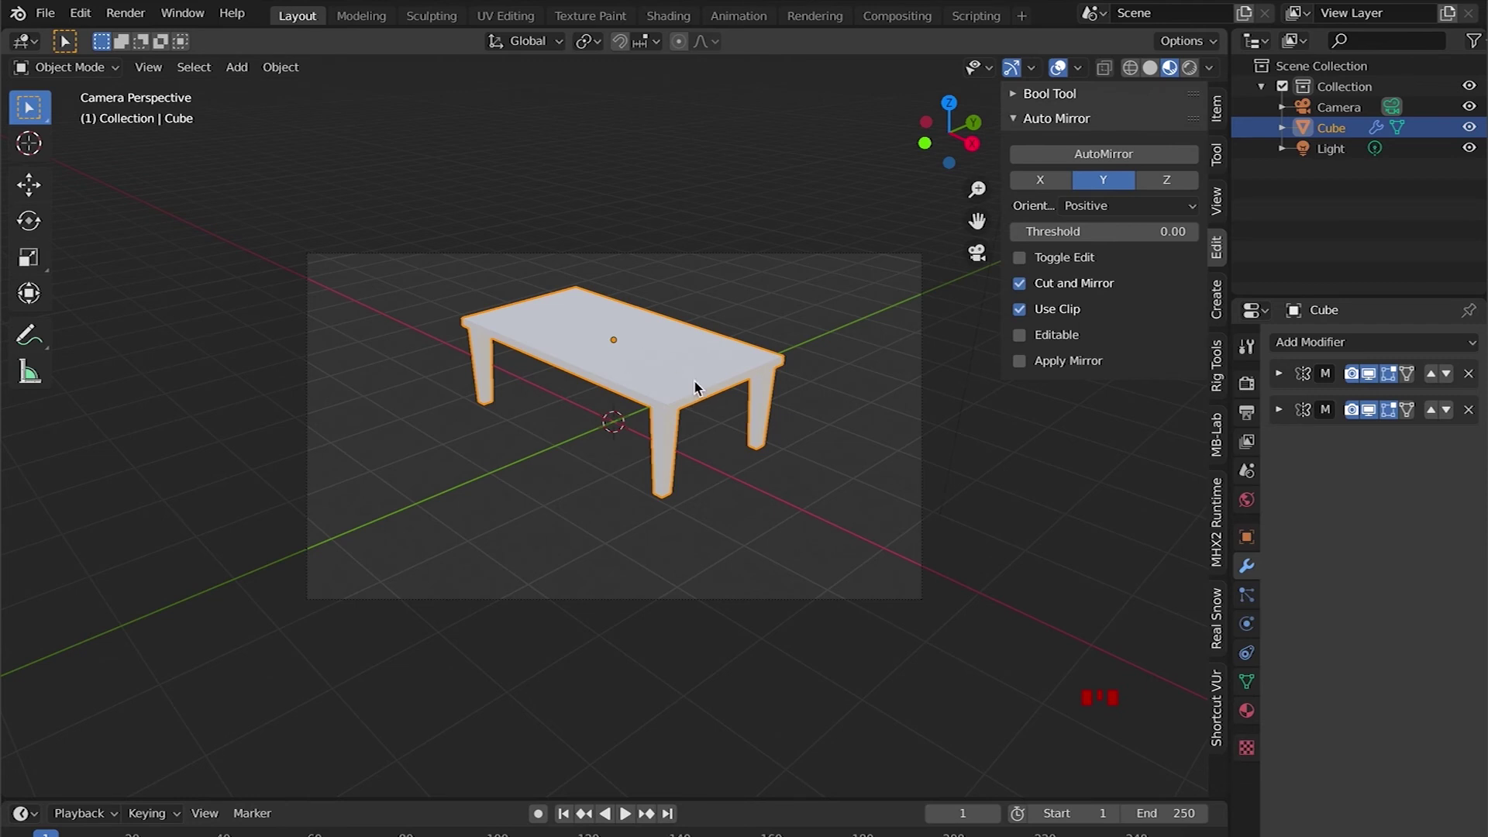
left_click(1245, 712)
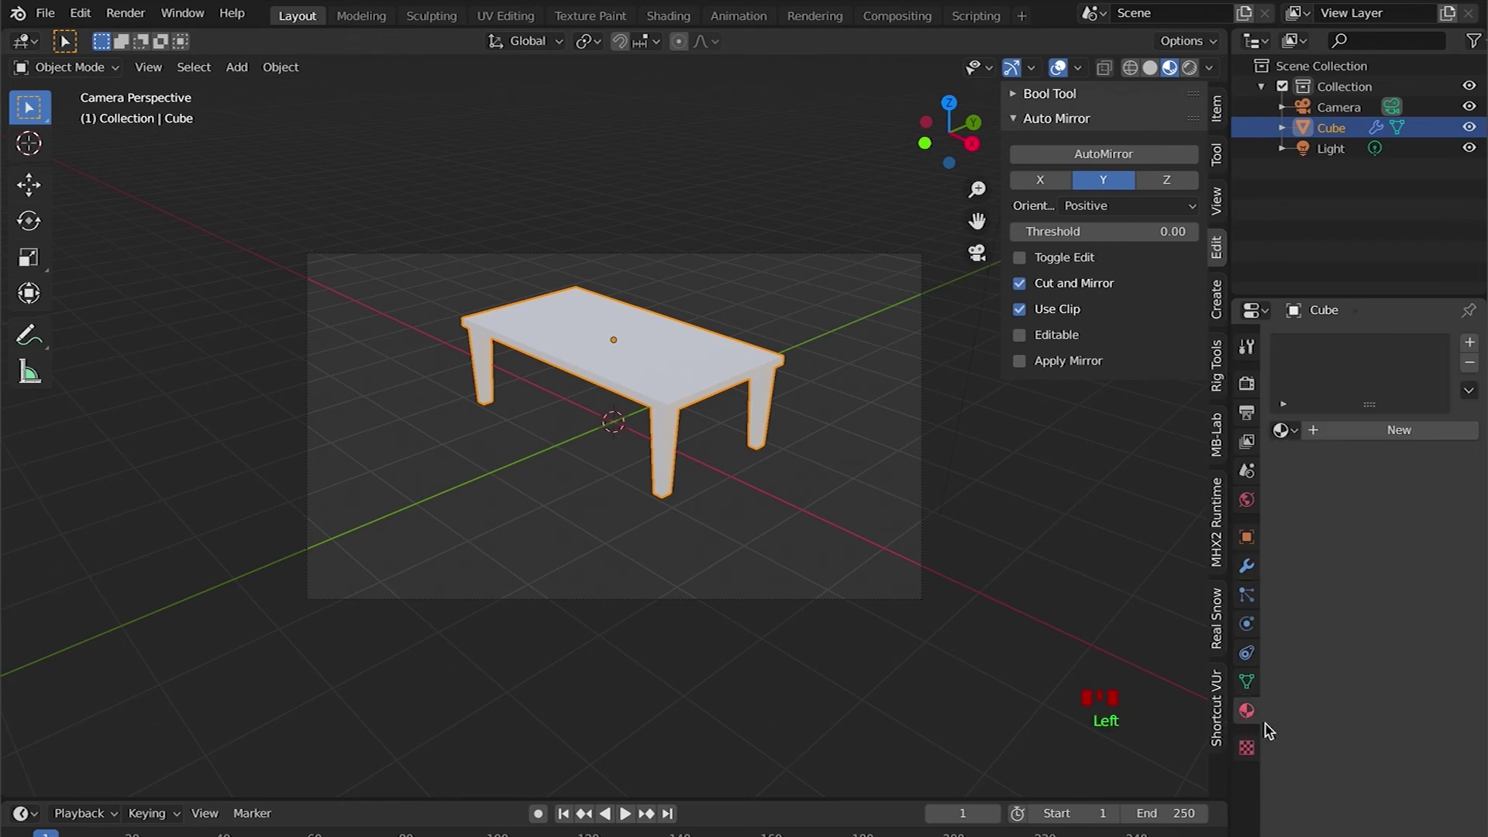
left_click(1381, 434)
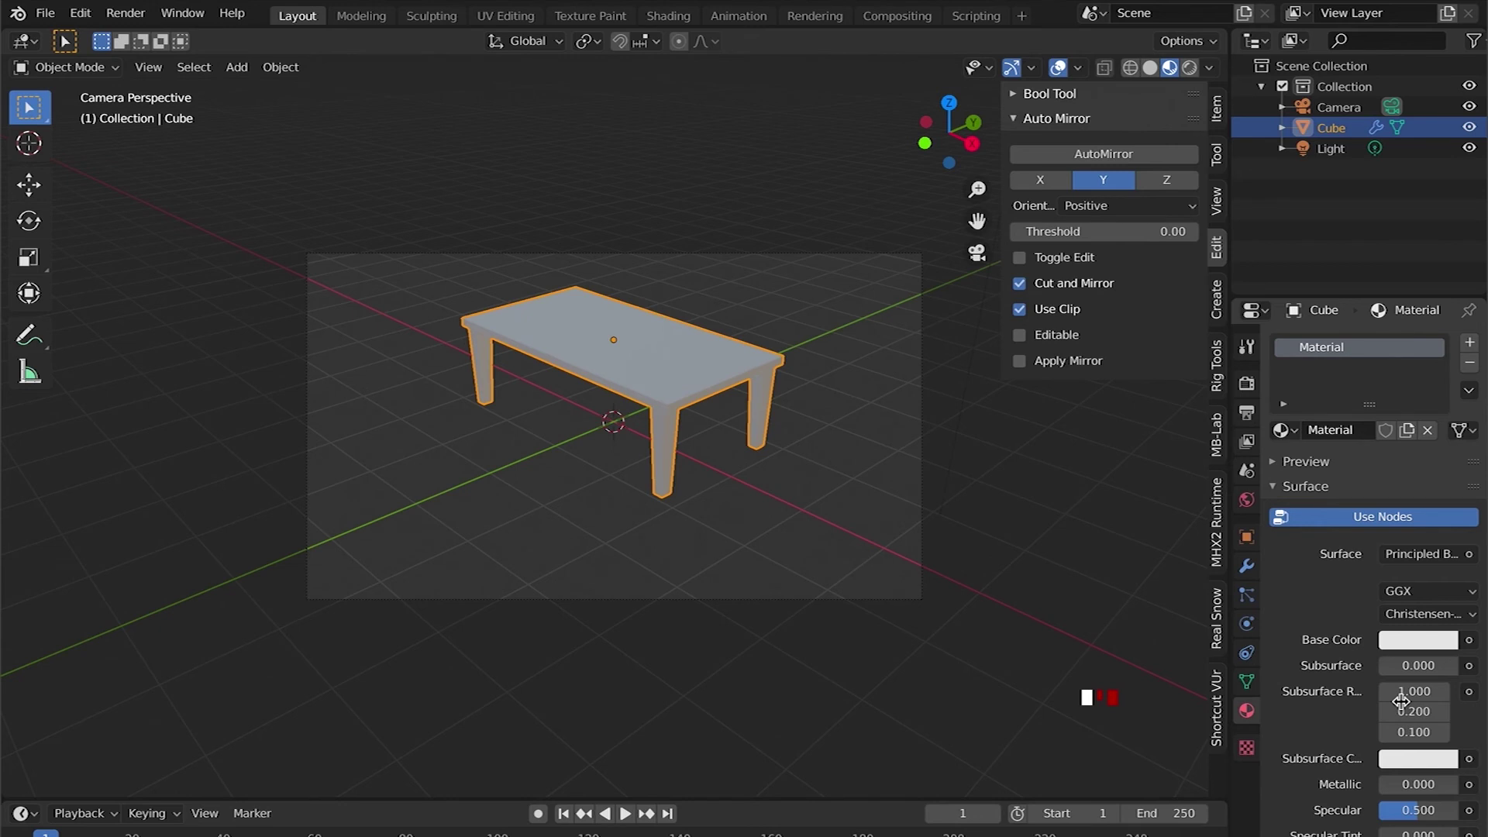
Set the material's base colour to reddish brown, about H 0.054, S 0.601, V 0.530, and deselect the table
scroll(1404, 696, "down", 10)
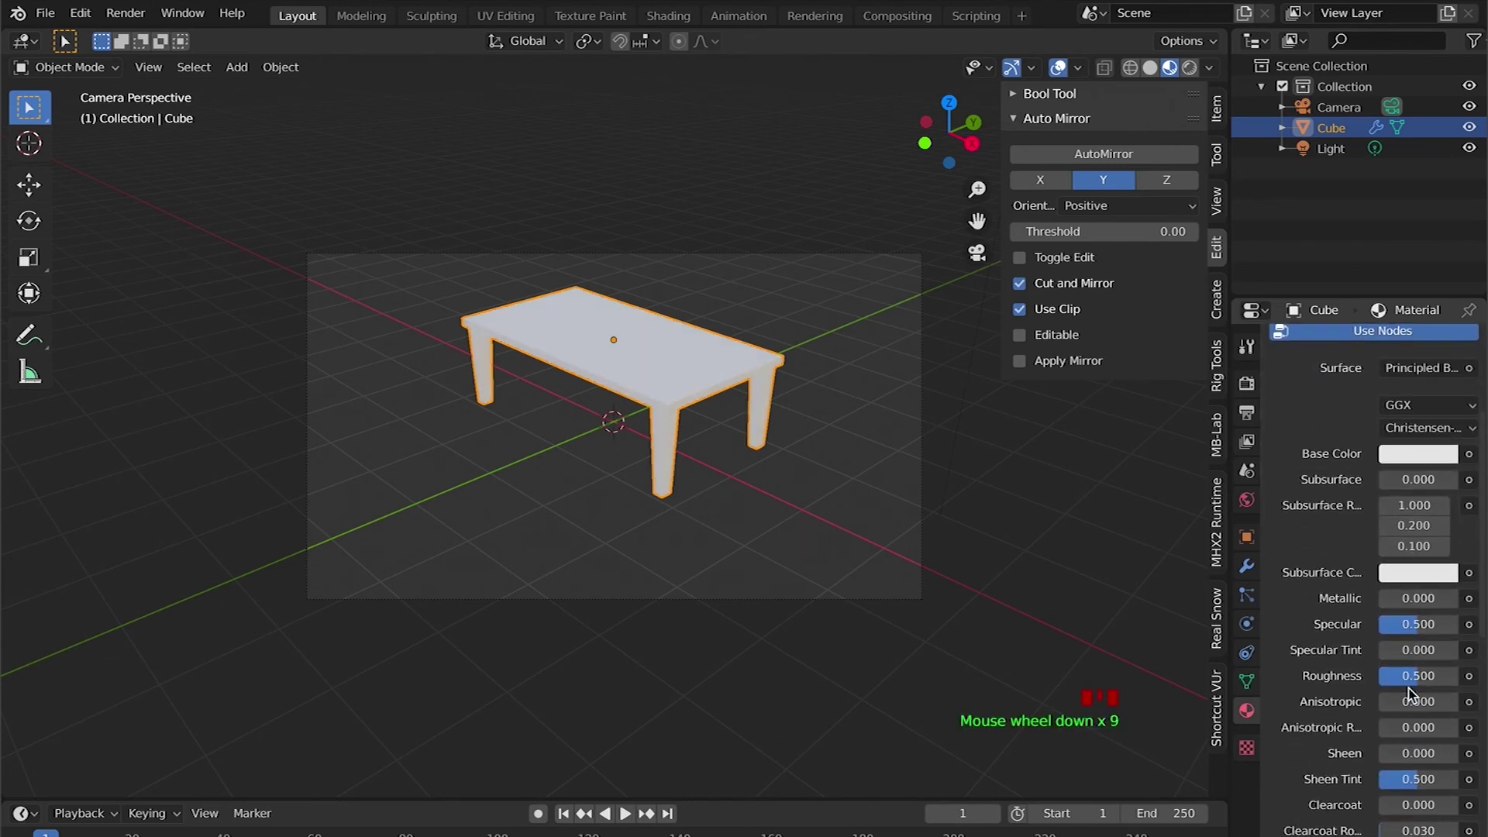
scroll(1408, 692, "up", 5)
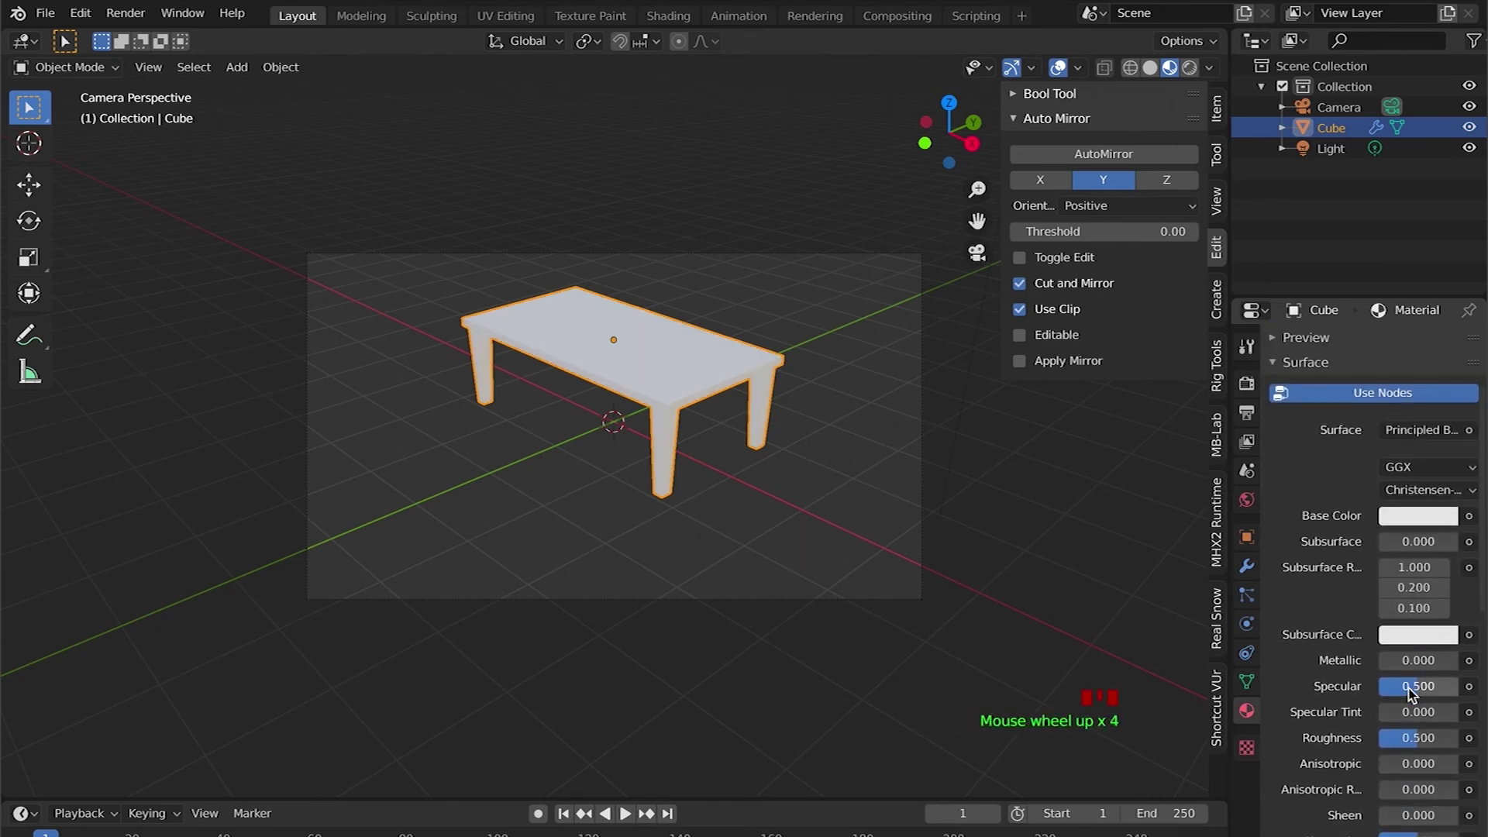
left_click(1424, 558)
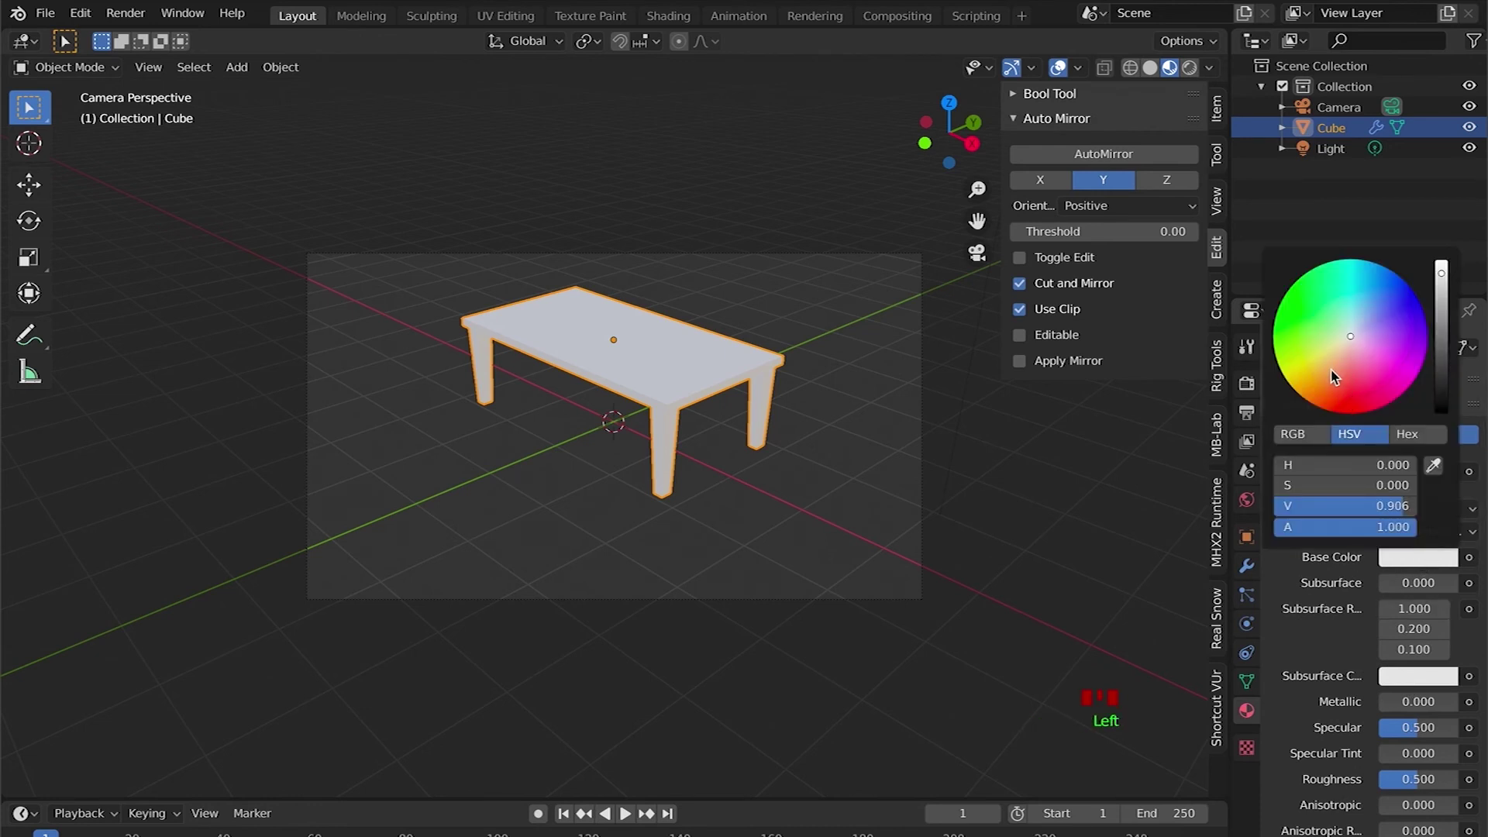
left_click(1331, 374)
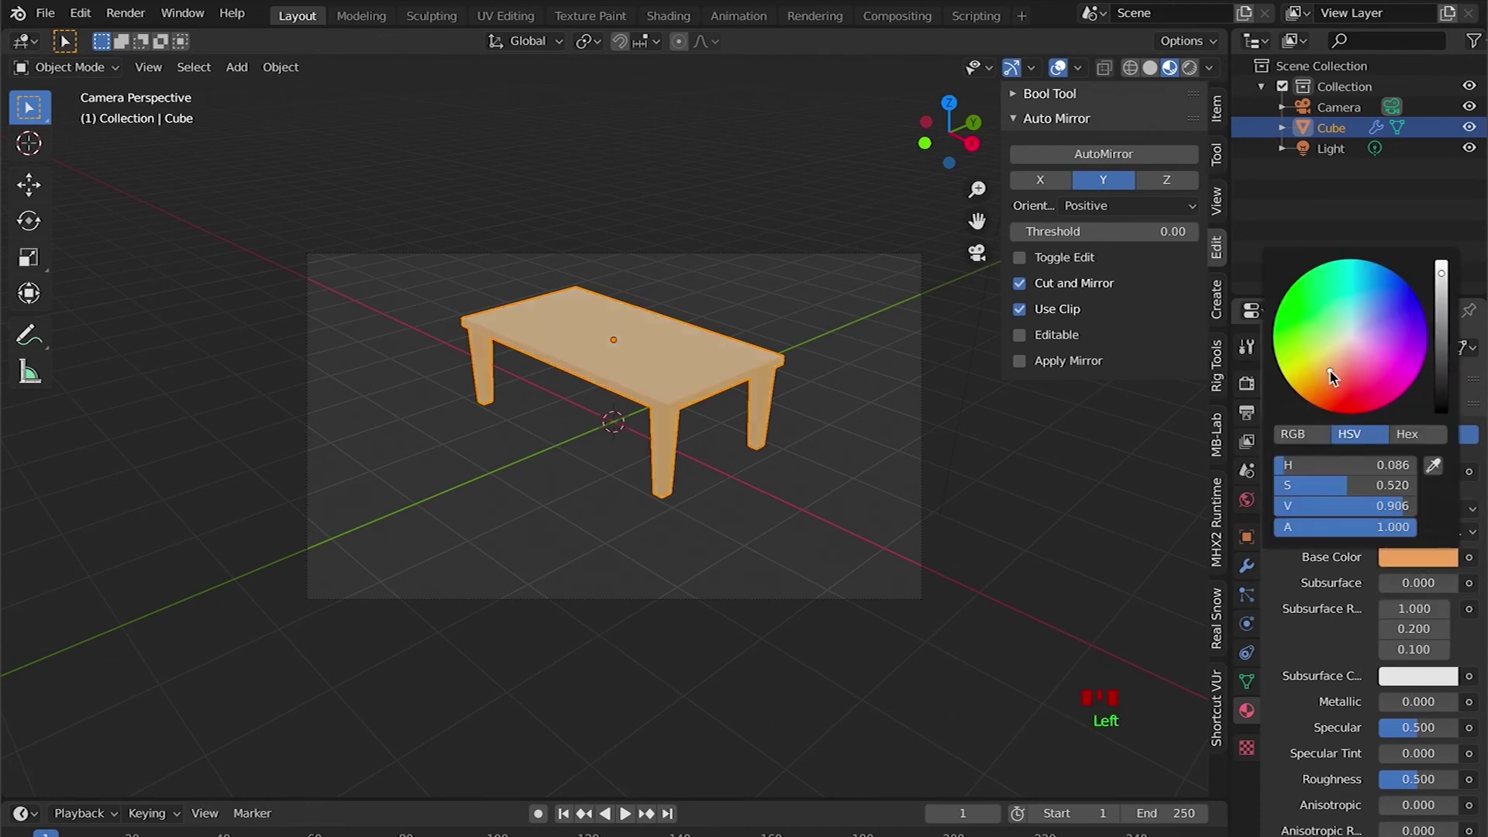
left_click(1446, 320)
left_click_drag(1442, 317, 1441, 333)
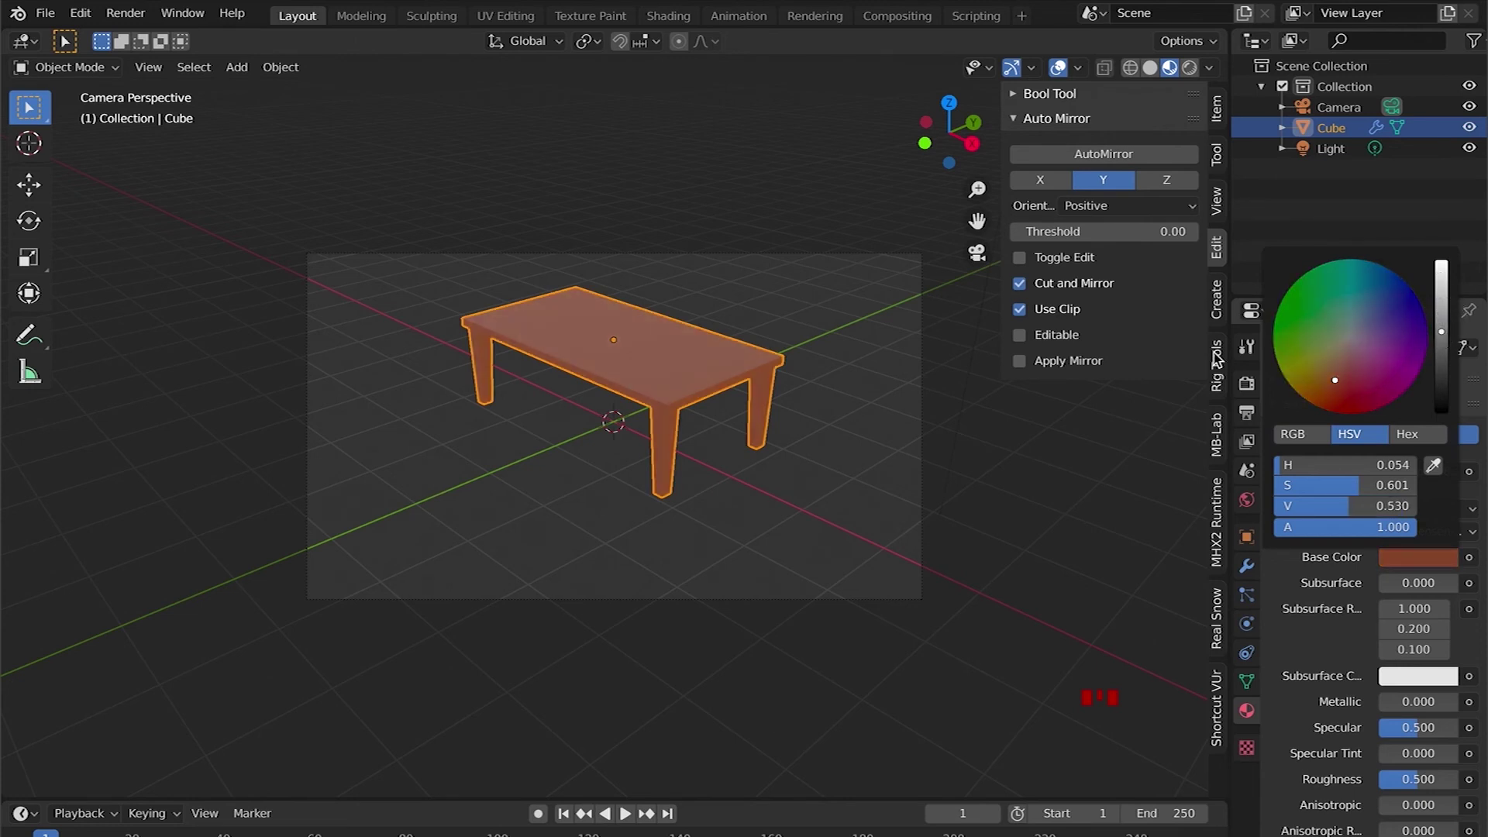
left_click(1056, 498)
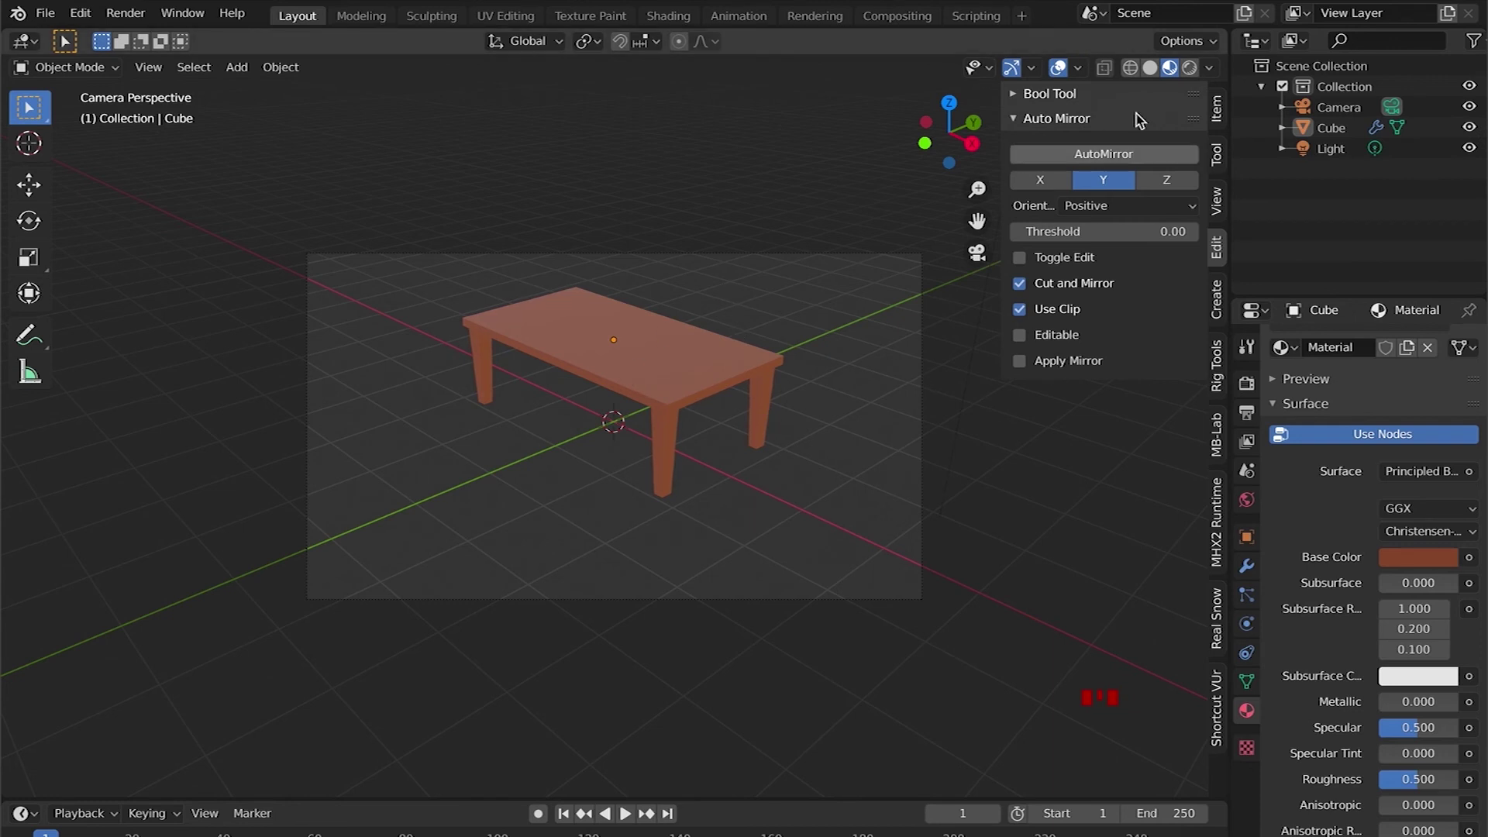
Switch the viewport to Rendered shading and look at the coloured table from another angle
left_click(1190, 68)
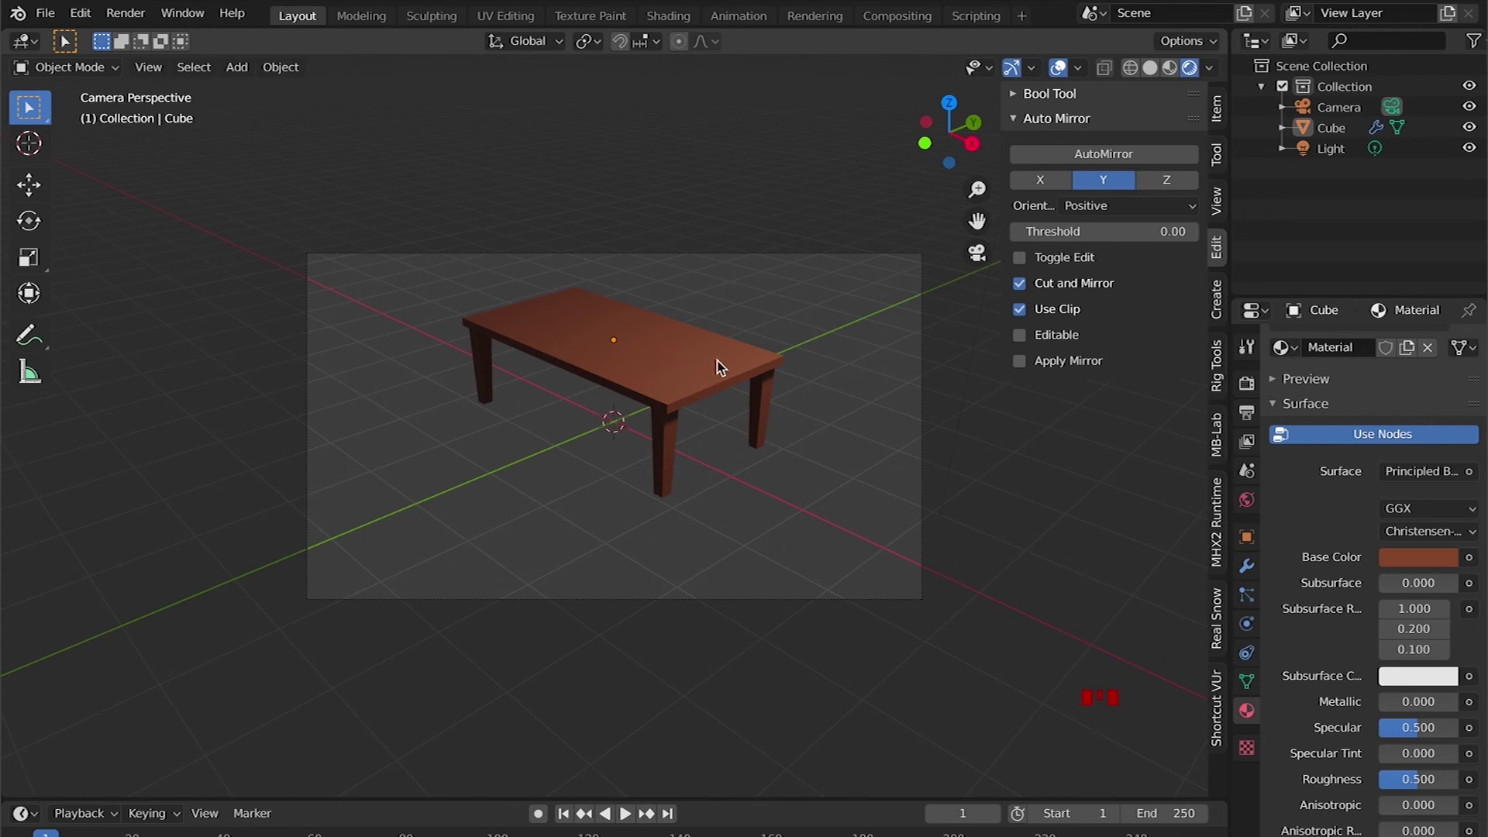
middle_click_drag(668, 416, 587, 449)
scroll(597, 442, "down", 1)
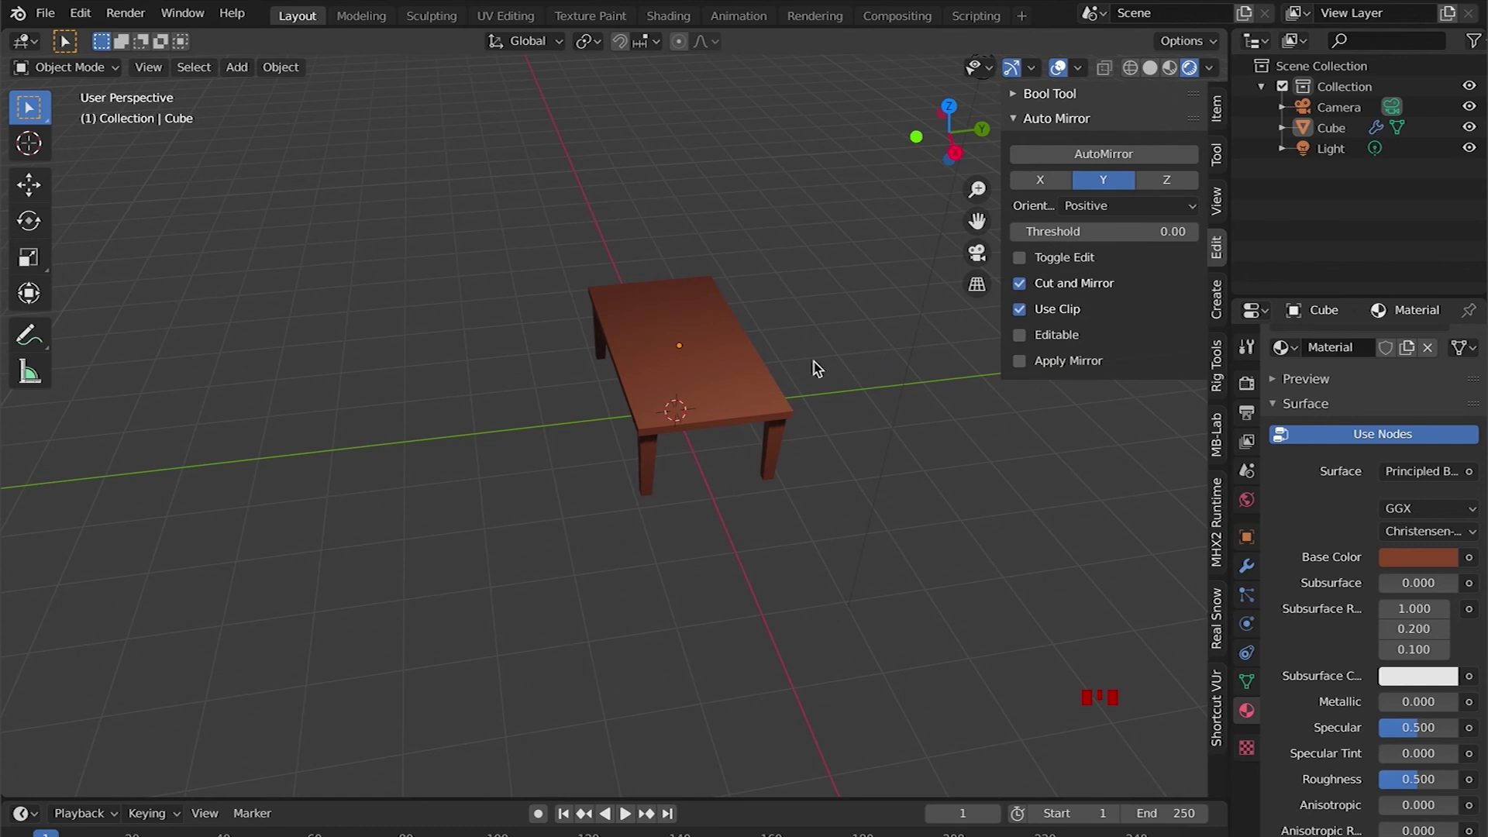
Show the View settings in the sidebar and enable Lock Camera to View
left_click(1217, 202)
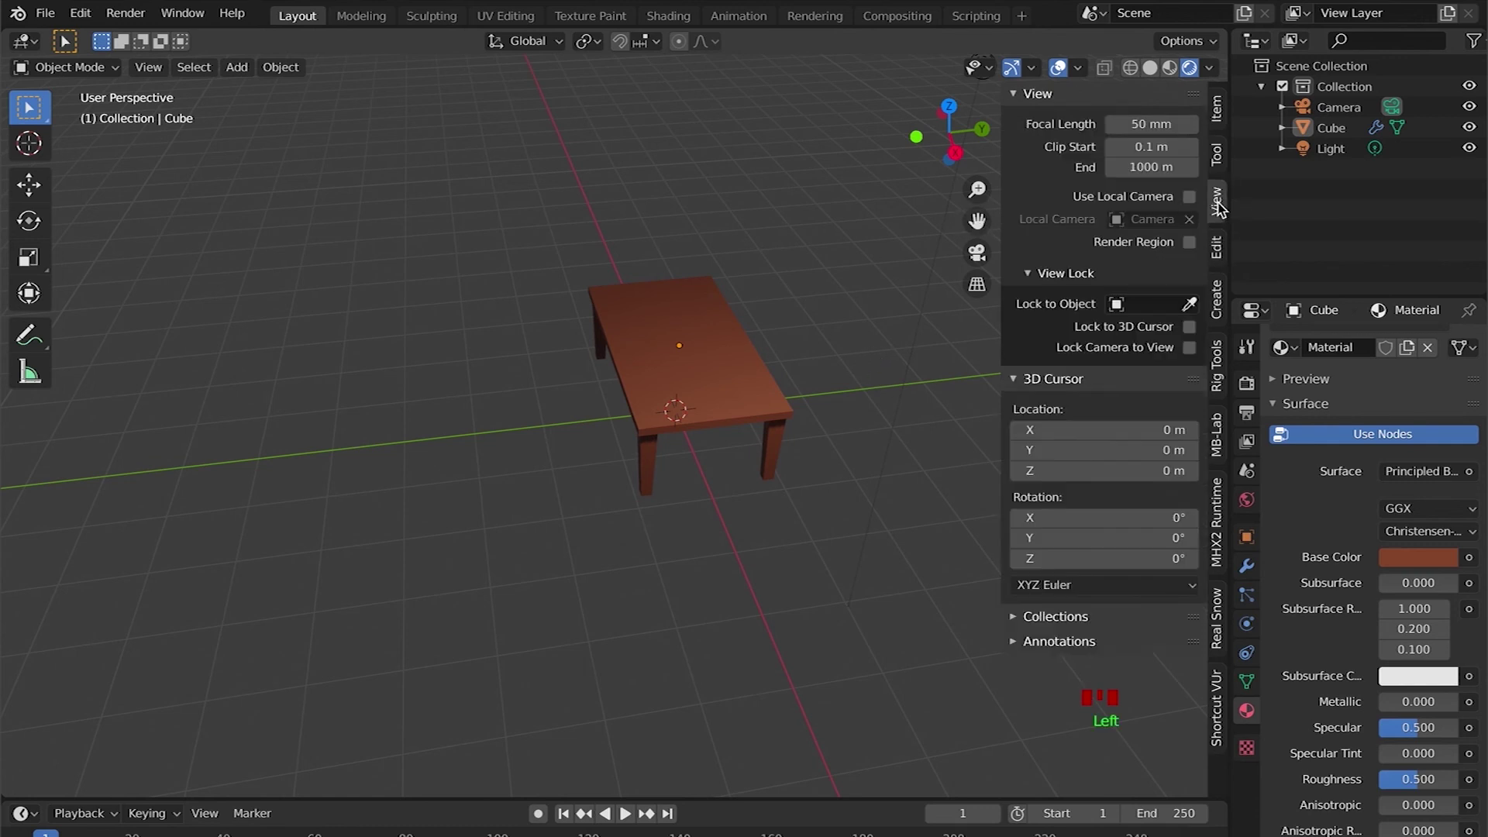
key("n")
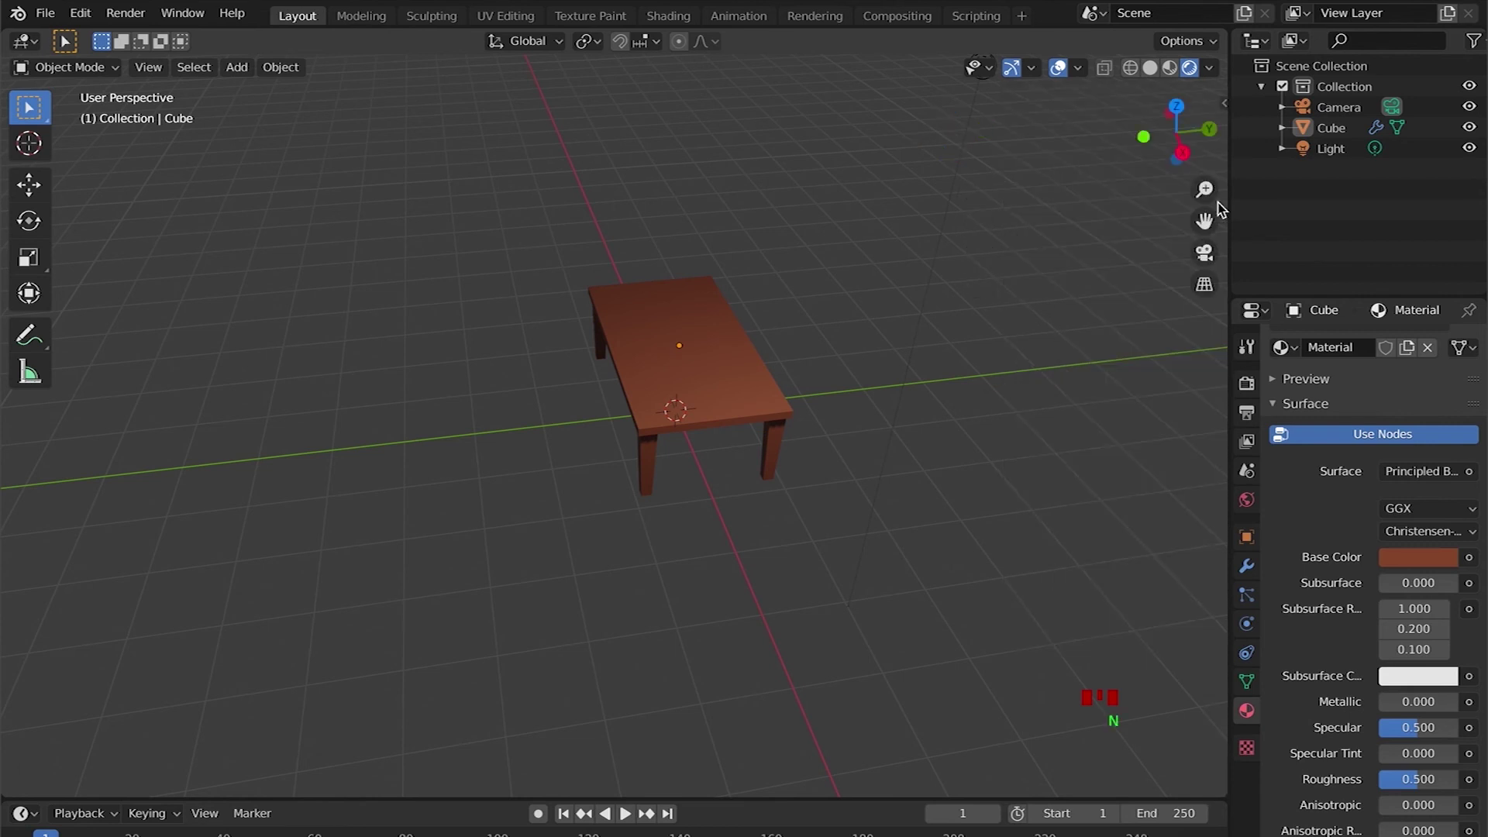
key("n")
key("n")
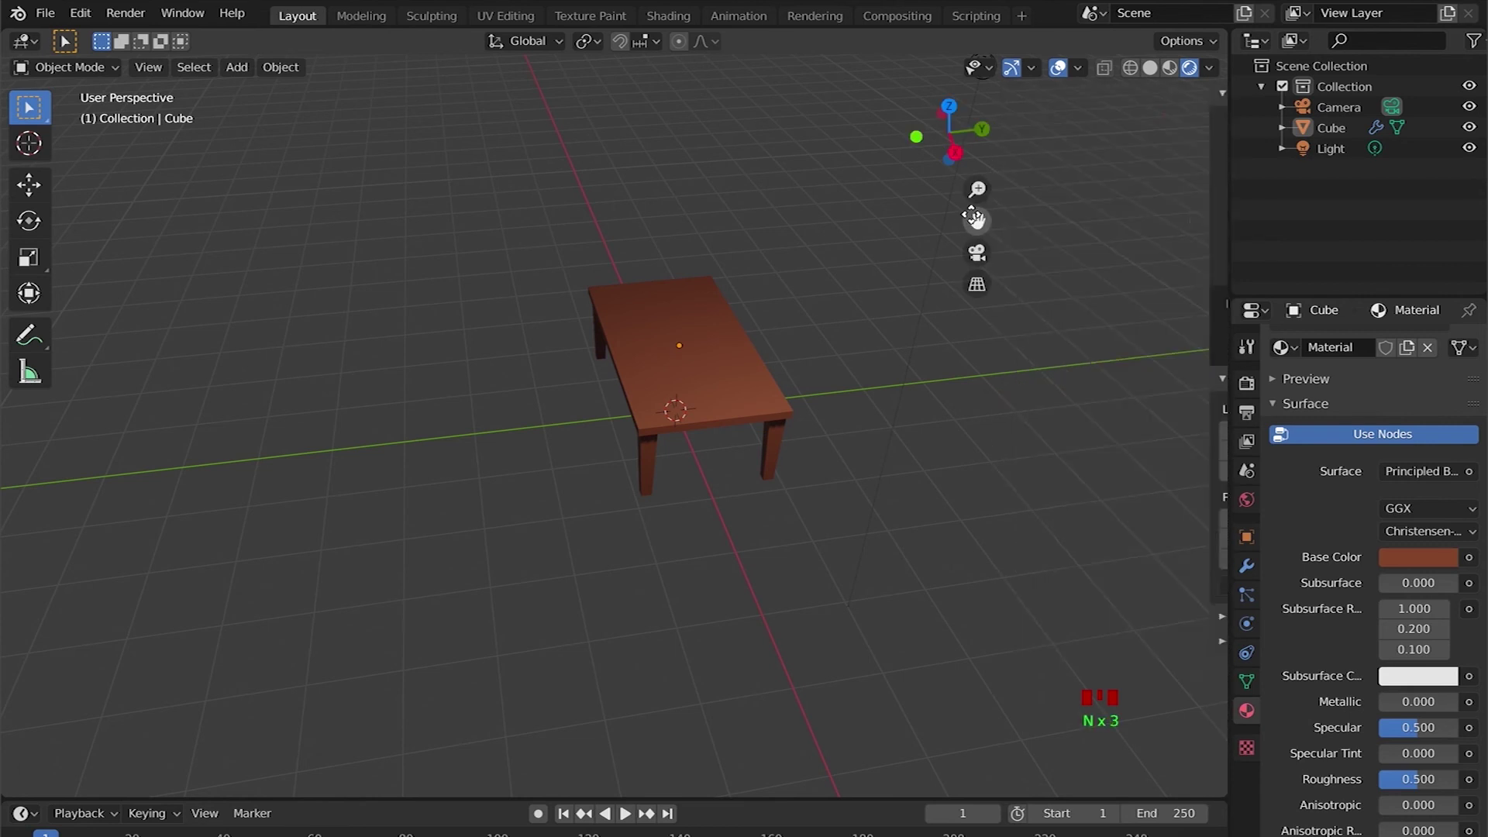
key("n")
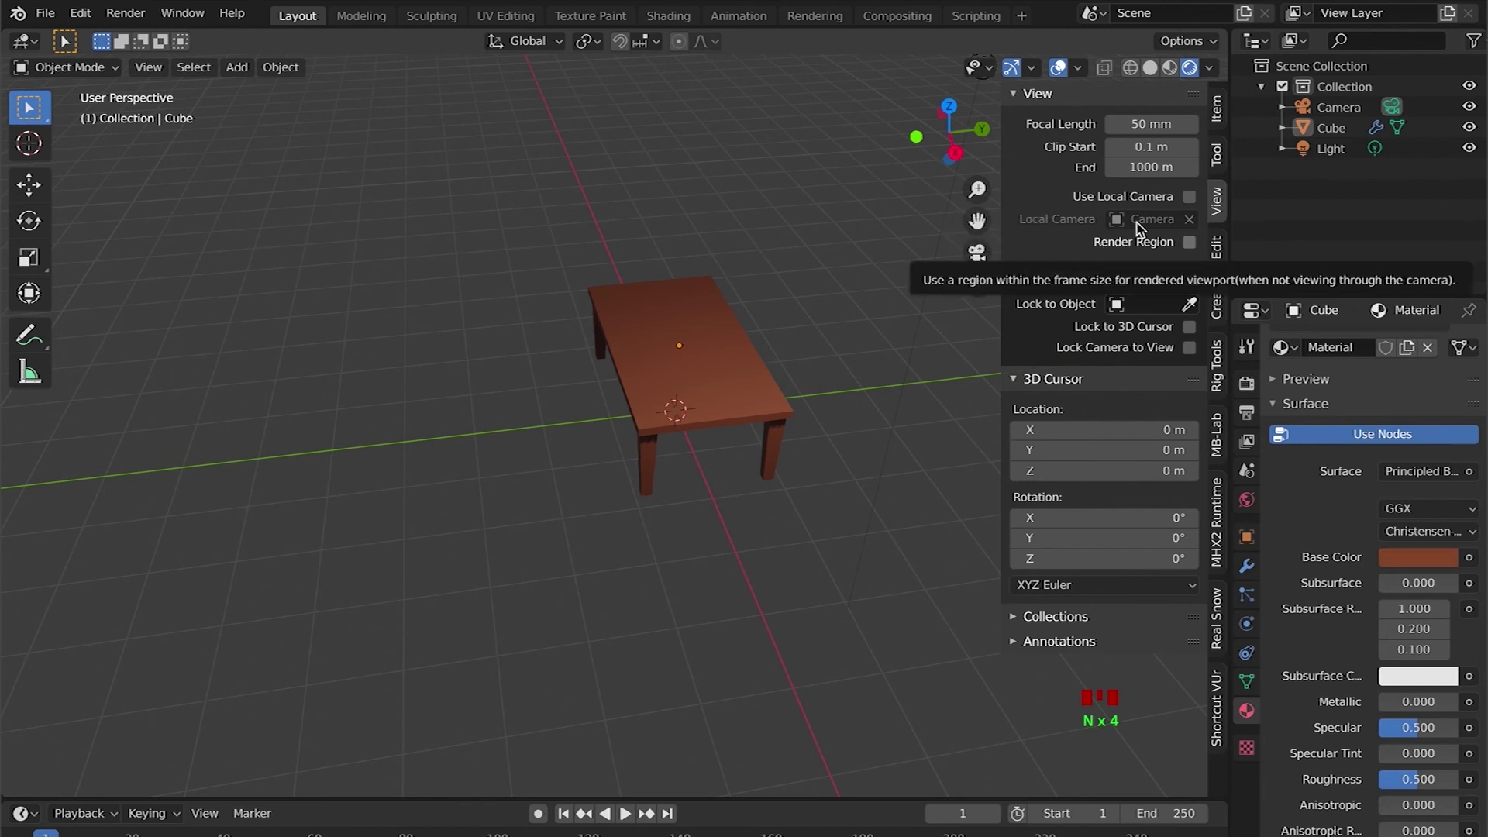
left_click(1217, 203)
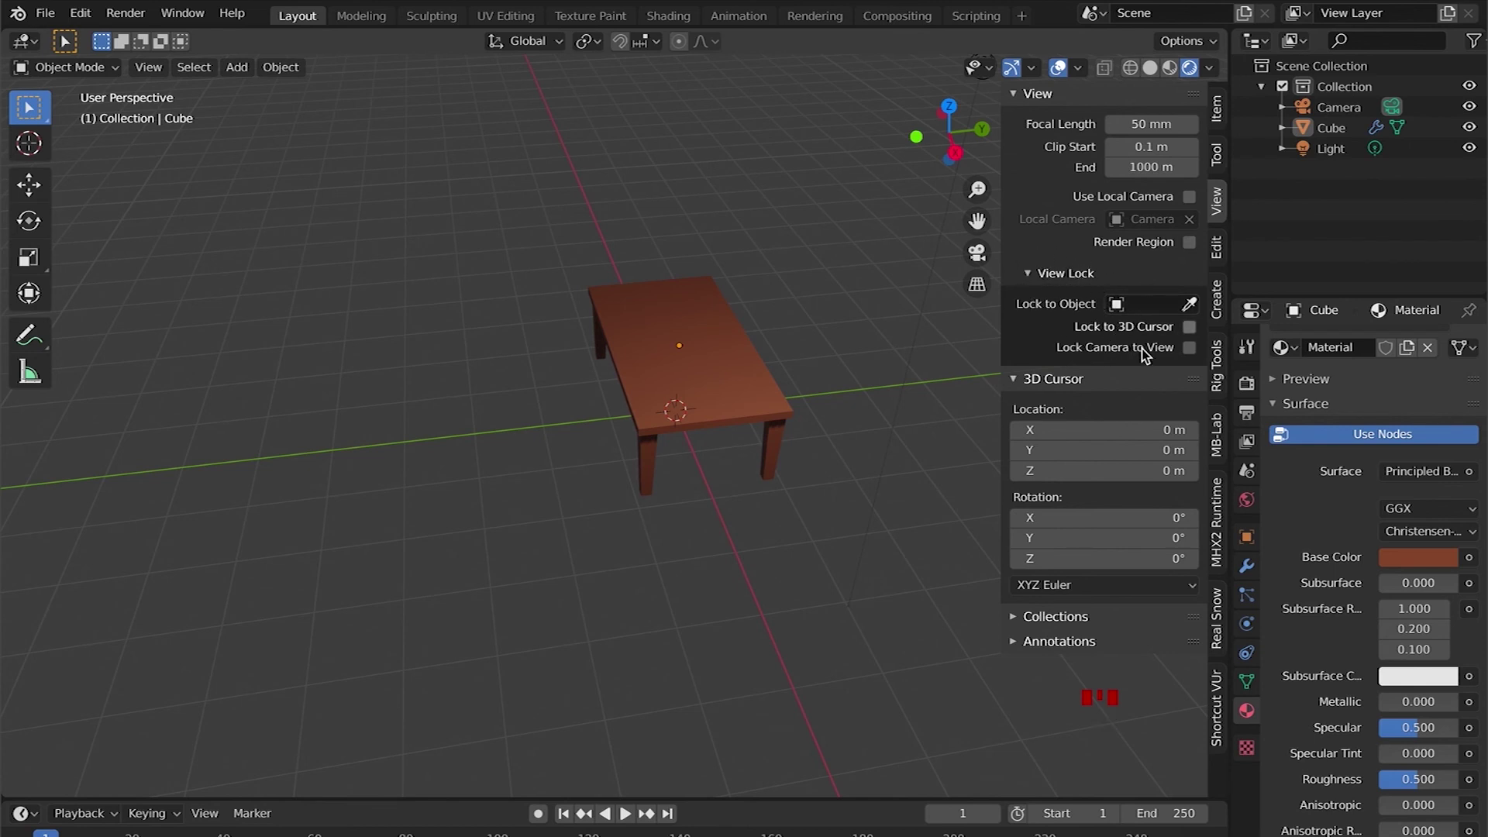
left_click(1188, 348)
Look through the camera and reframe it so the whole table fills the frame from a low corner angle
left_click(977, 253)
middle_click_drag(698, 379, 787, 383)
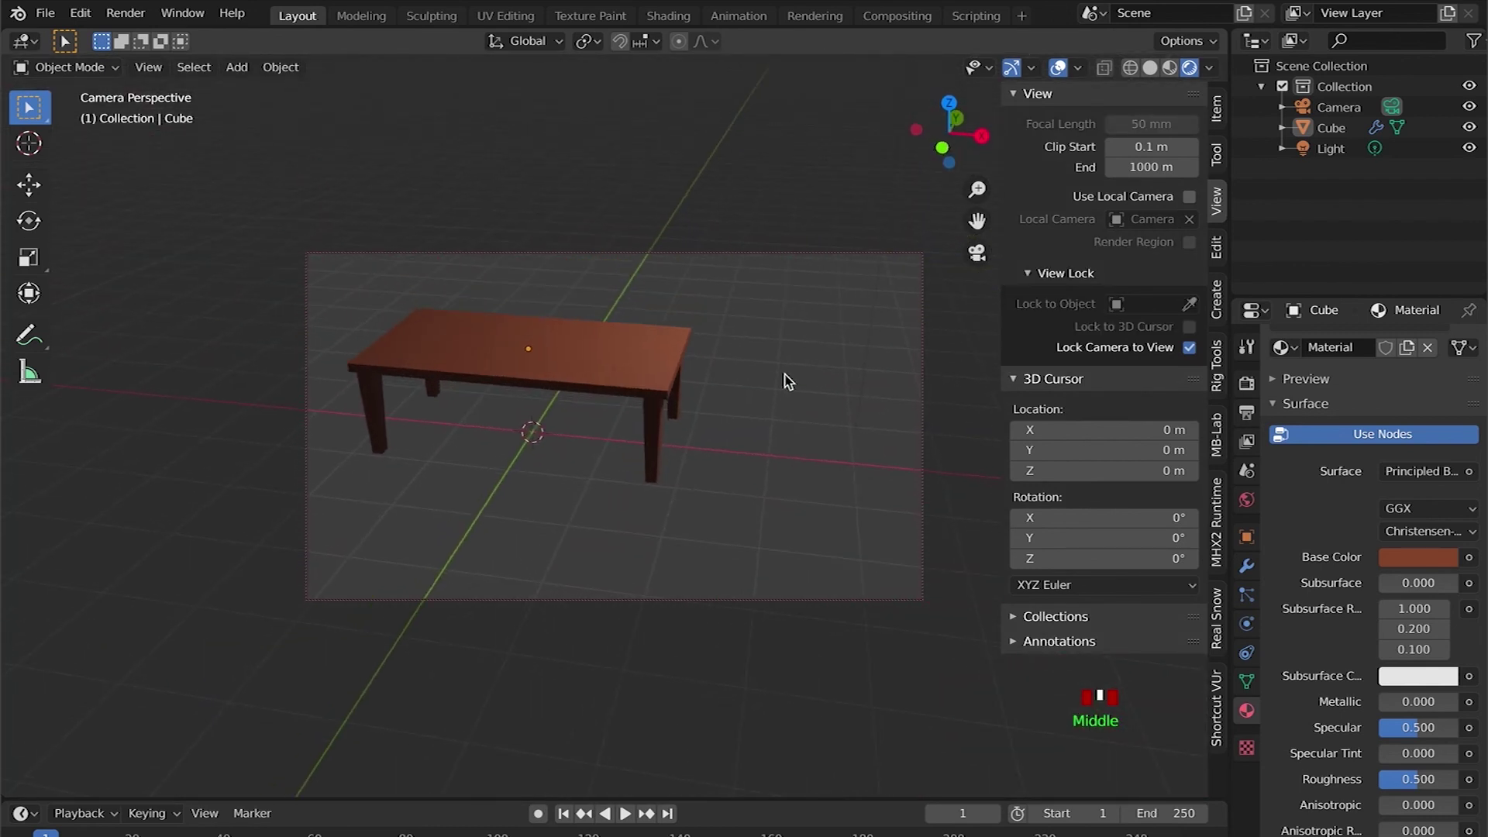
middle_click_drag(489, 434, 664, 444, "shift")
scroll(657, 436, "up", 2)
middle_click_drag(755, 425, 720, 450, "shift")
middle_click_drag(607, 455, 831, 425)
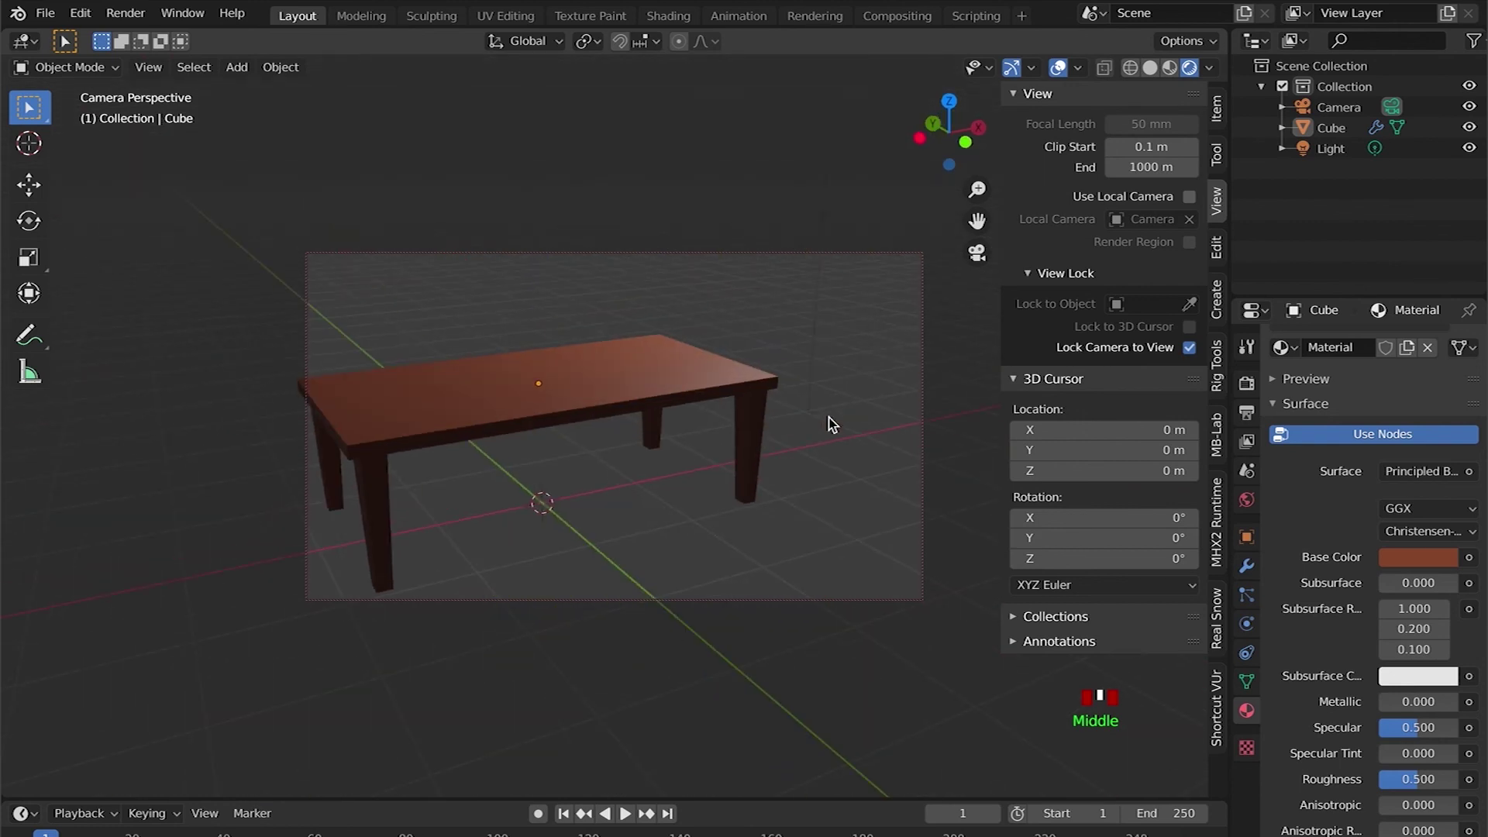
middle_click_drag(589, 456, 707, 453, "shift")
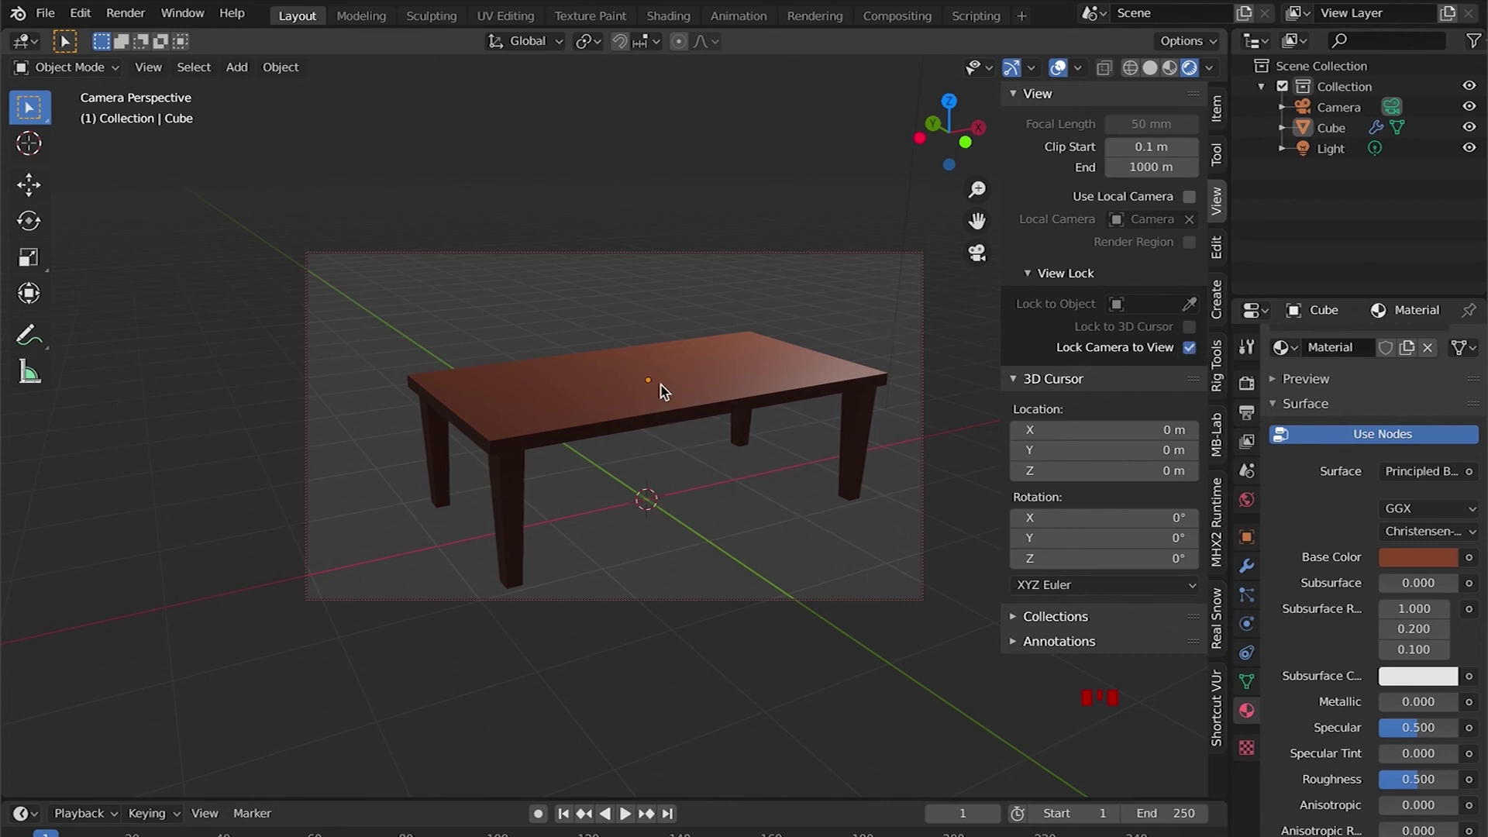
Turn off Lock Camera to View and hide the sidebar
left_click(1188, 348)
key("n")
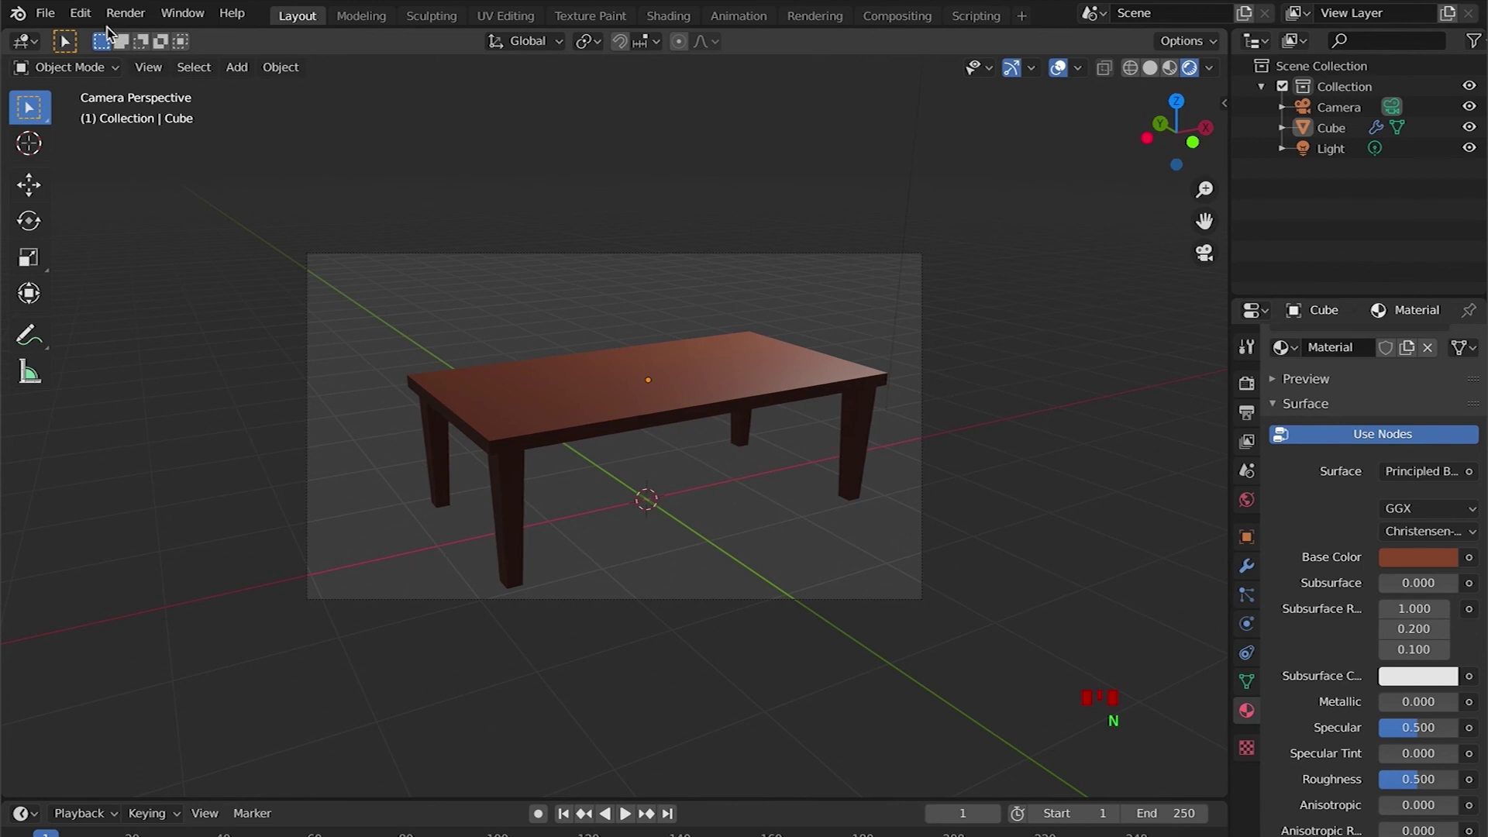
Render the camera view of the table as a still image, close the result and render it again
left_click(125, 13)
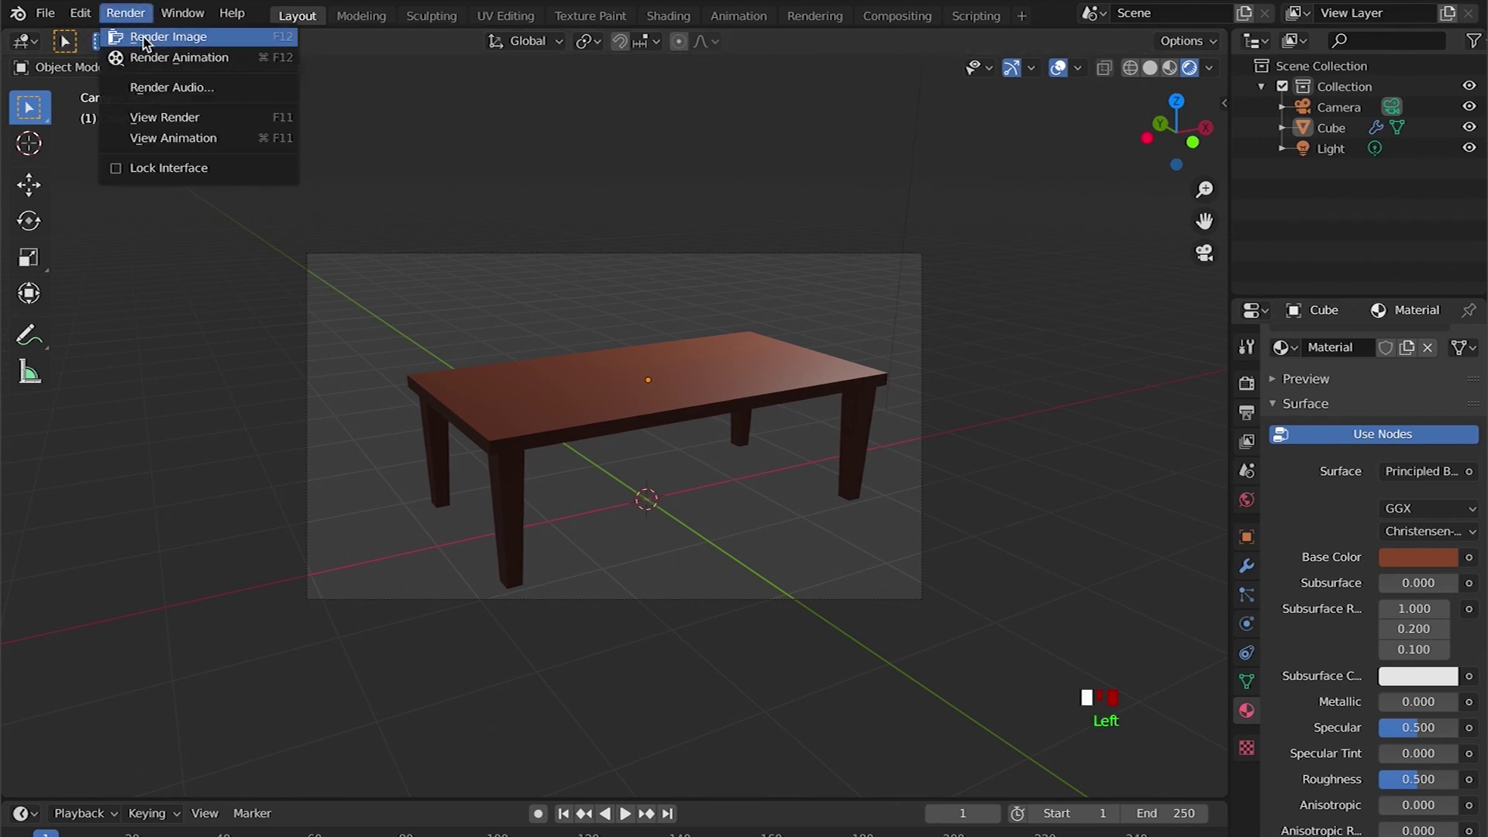
left_click(144, 39)
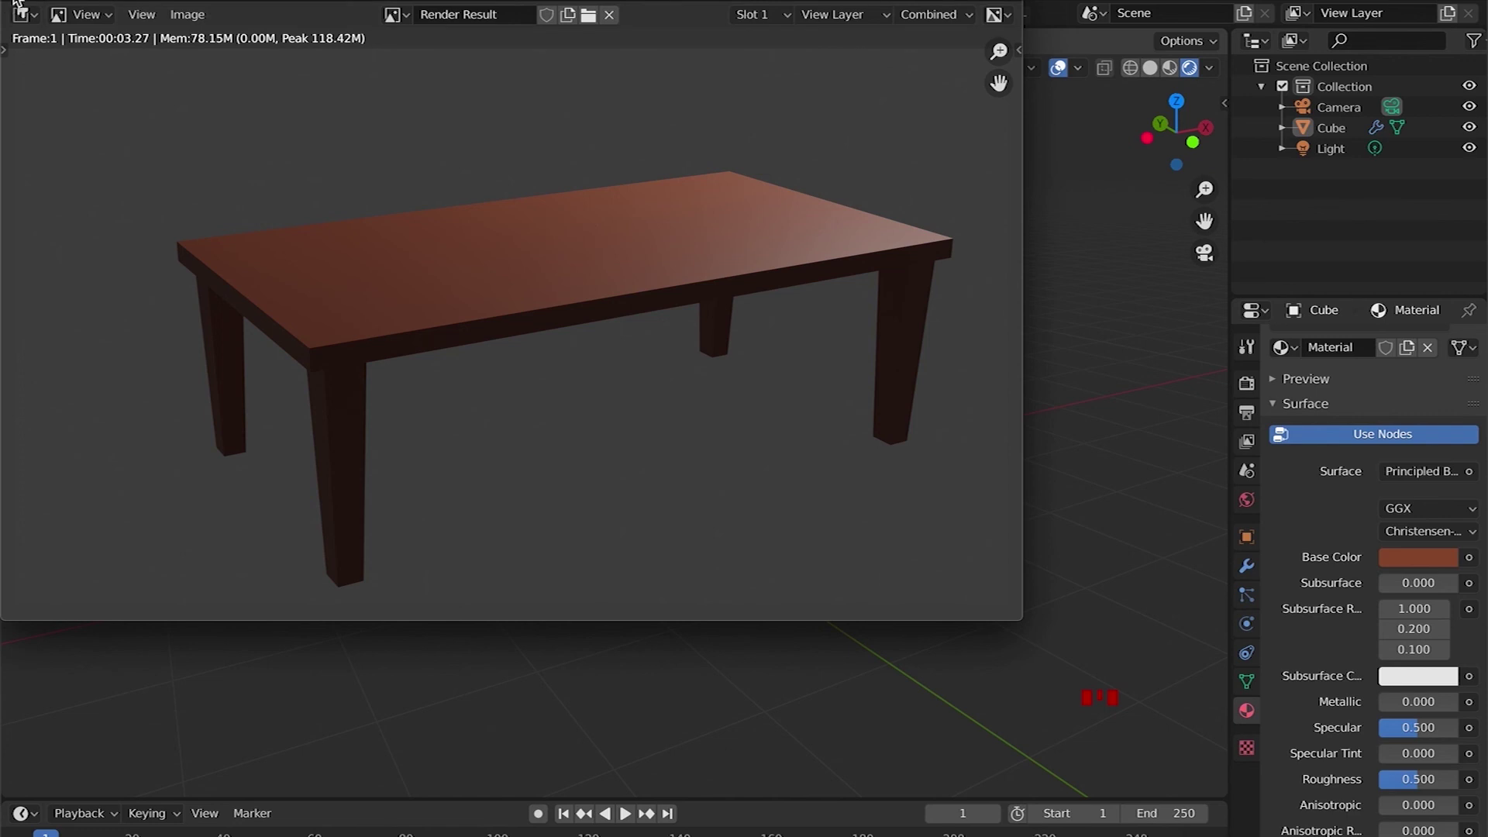
key("Escape")
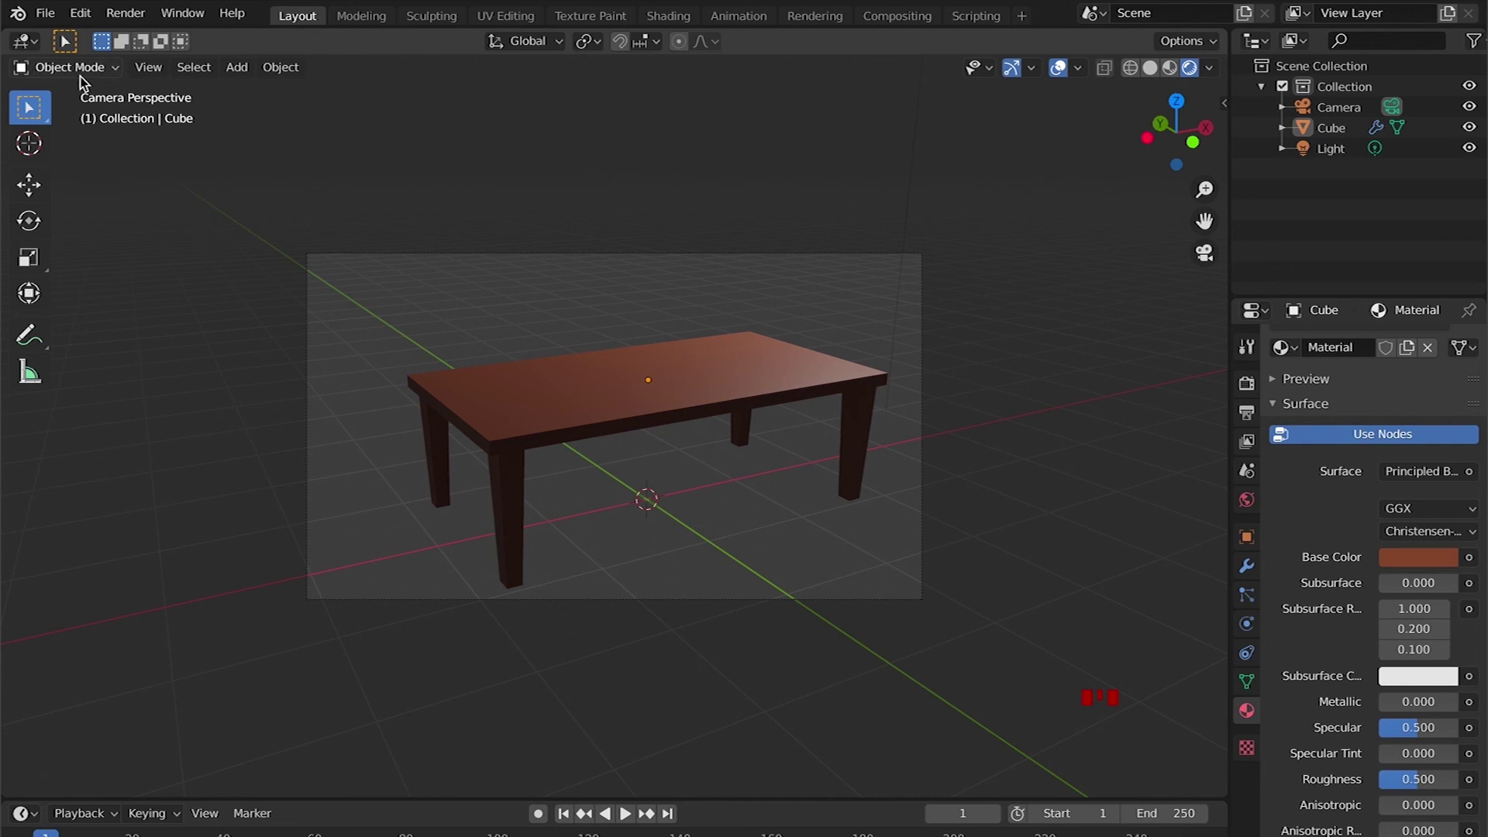
left_click(126, 13)
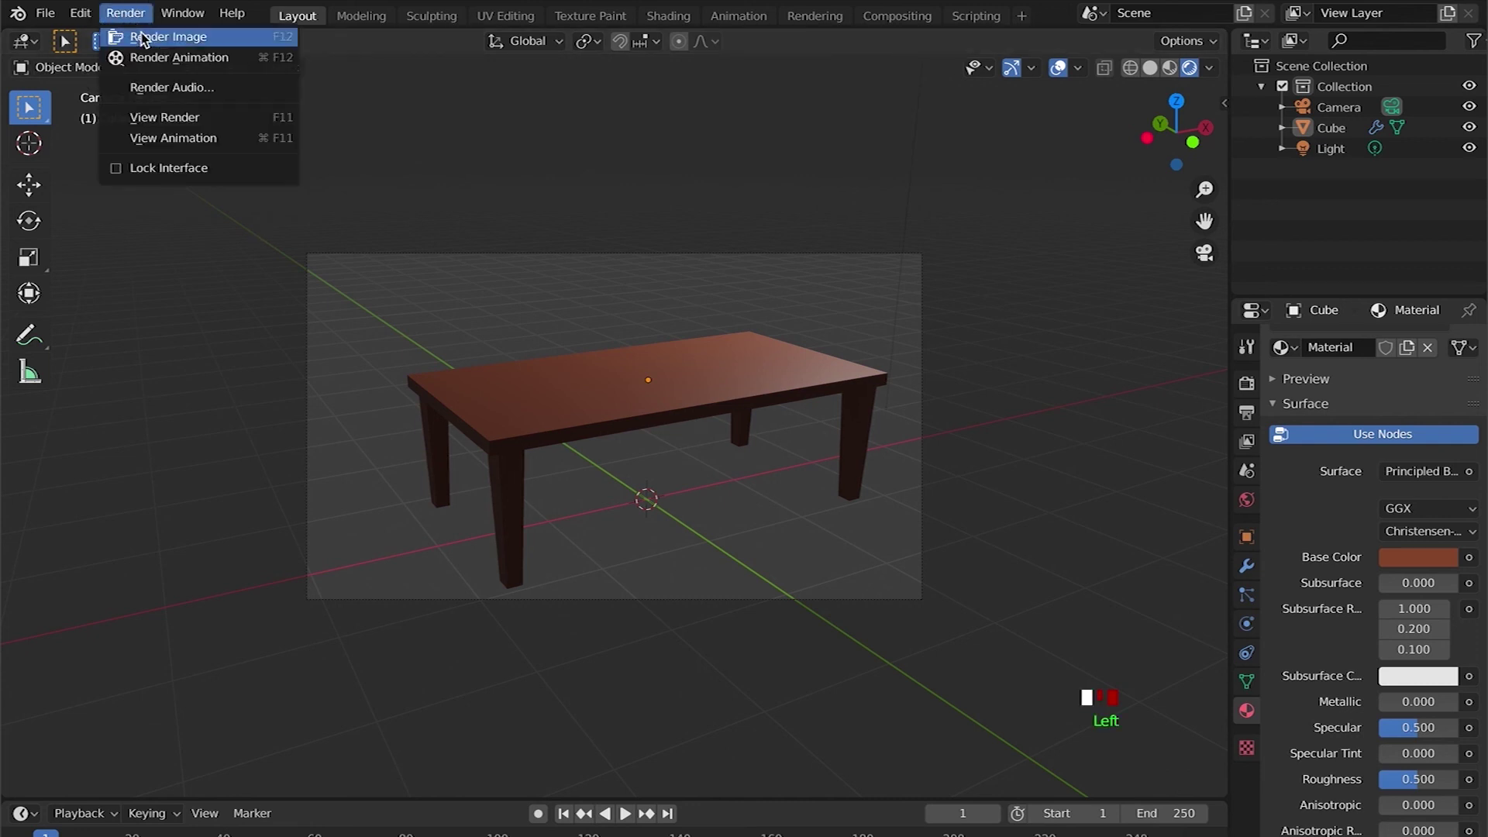
left_click(207, 38)
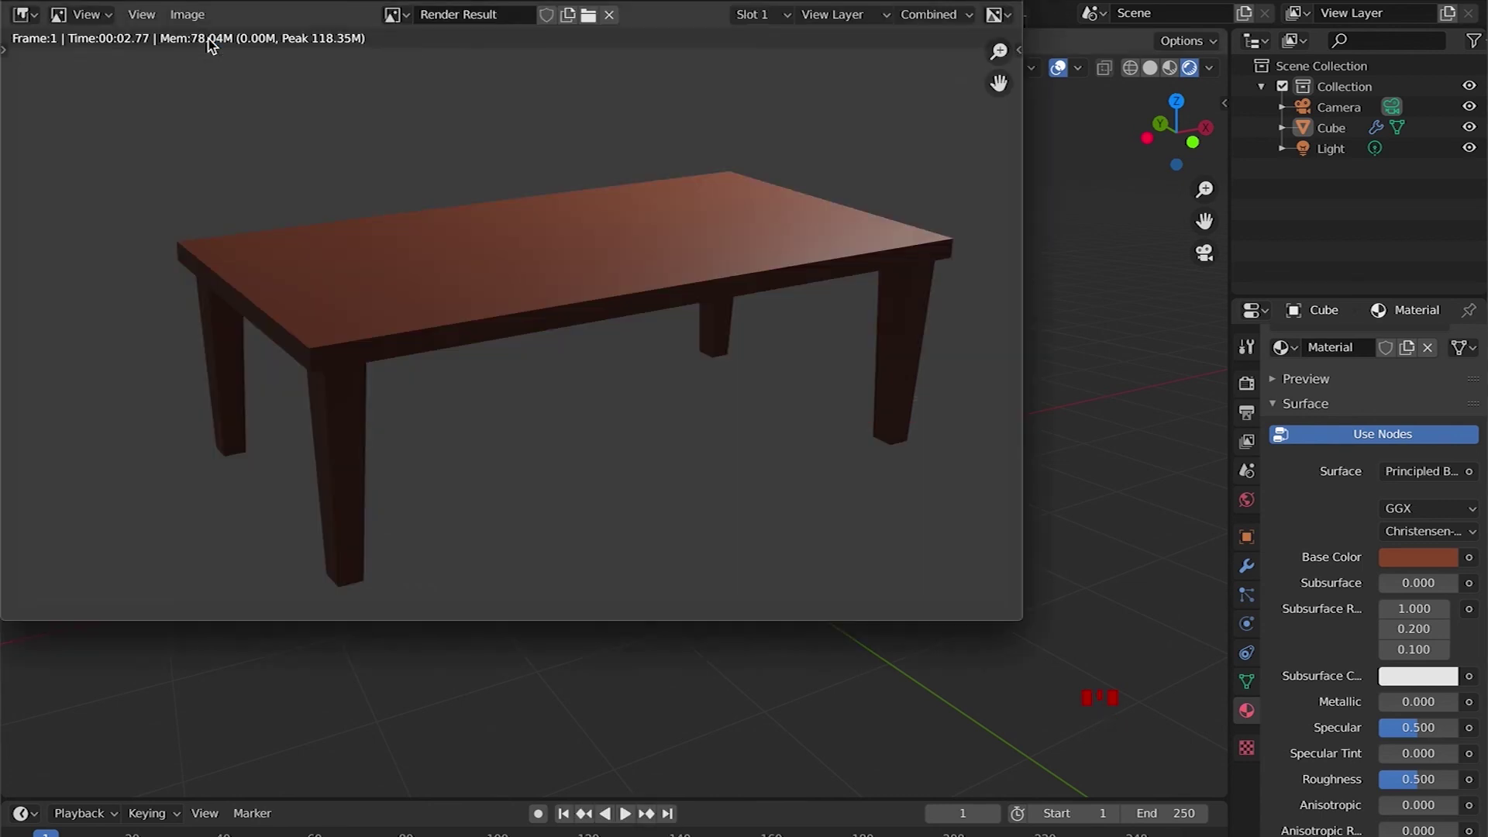
Save the render as table2 in PNG format in Creative Cloud Files/blender_artworks/Blender_youtube/EP1 and close the render window
left_click(192, 15)
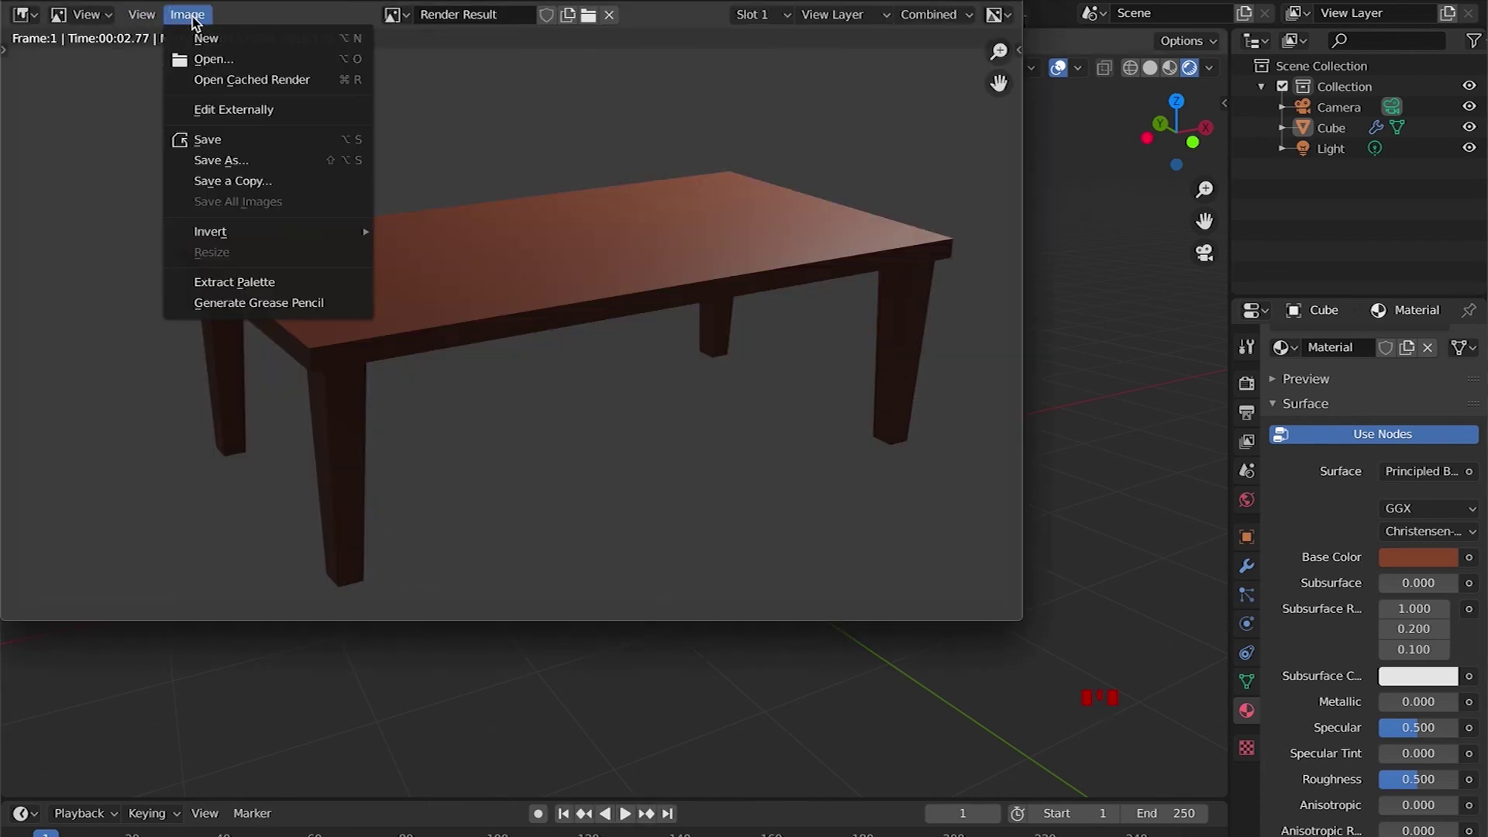
left_click(239, 160)
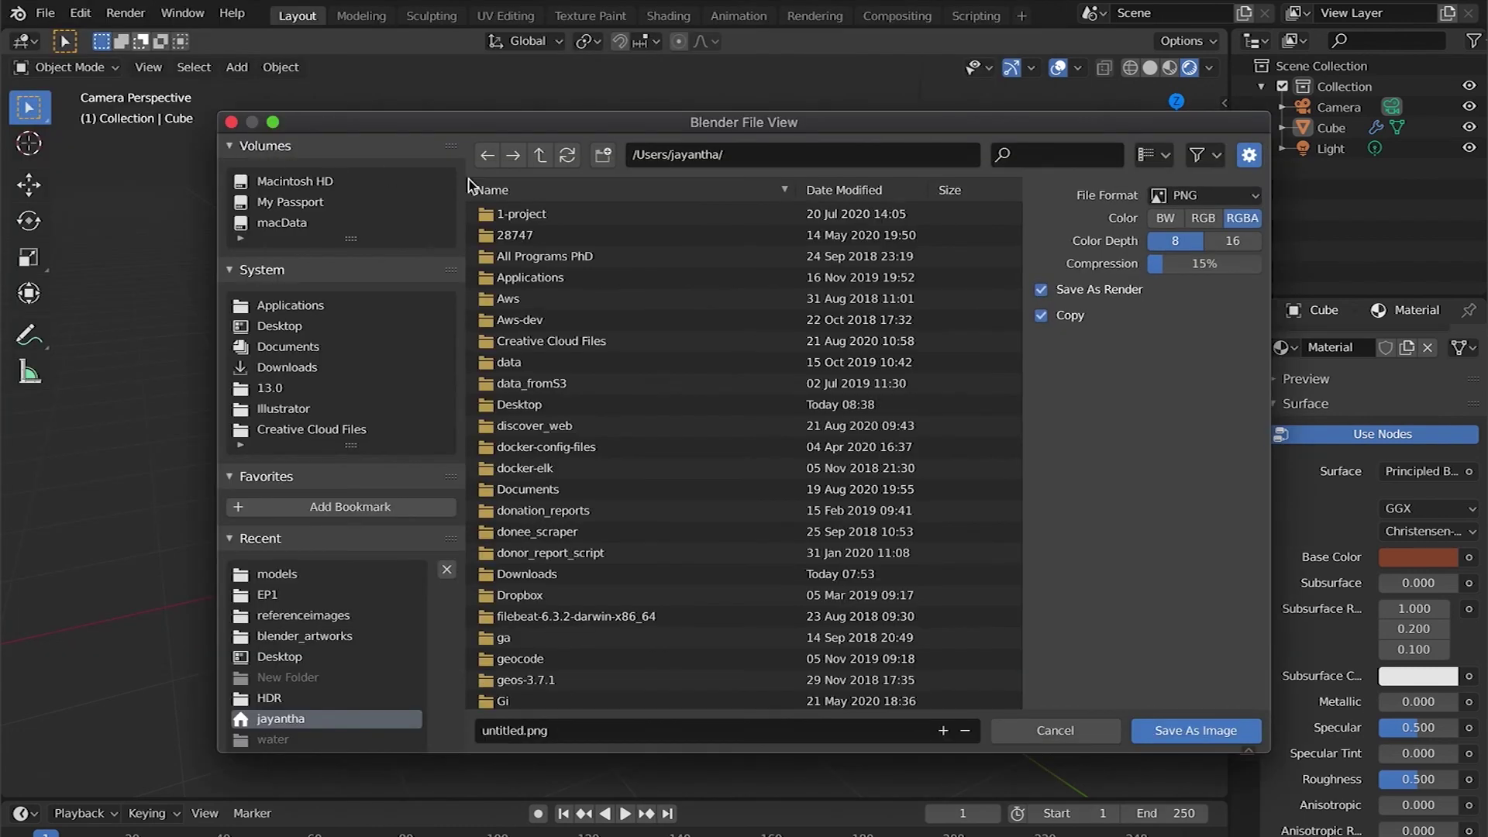
left_click(261, 429)
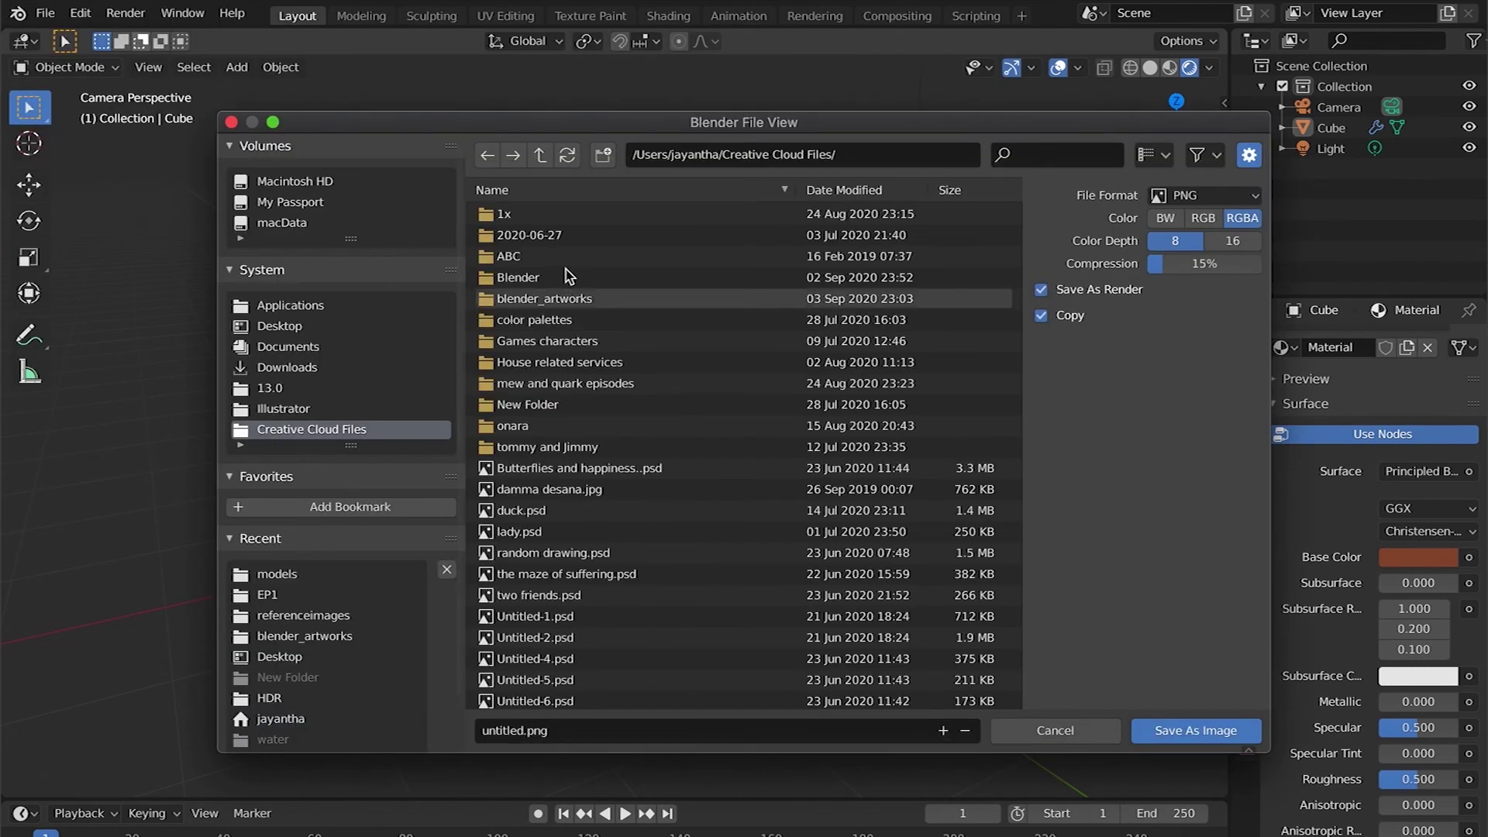
left_click(561, 303)
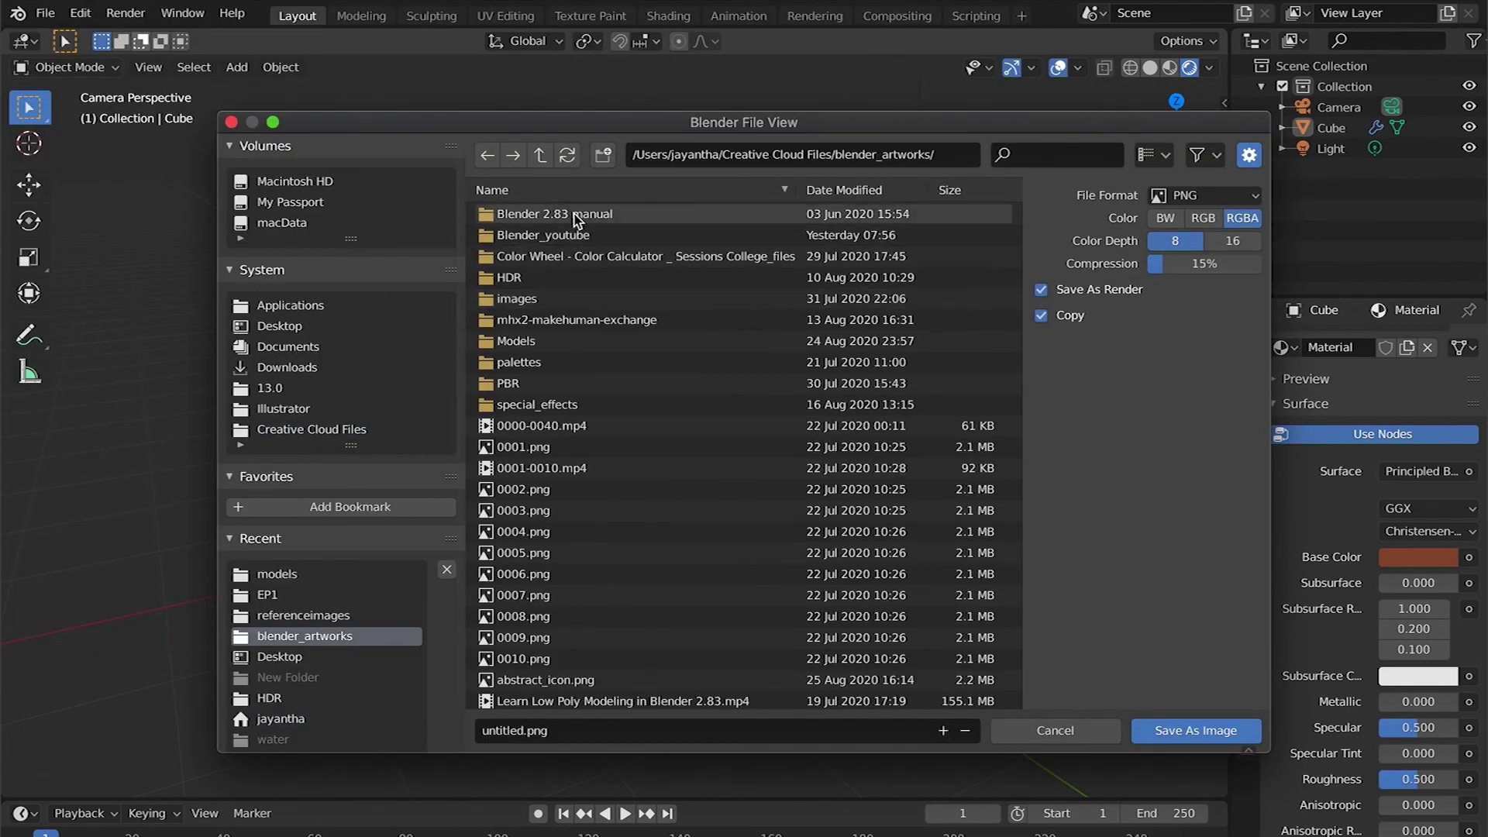
left_click(568, 236)
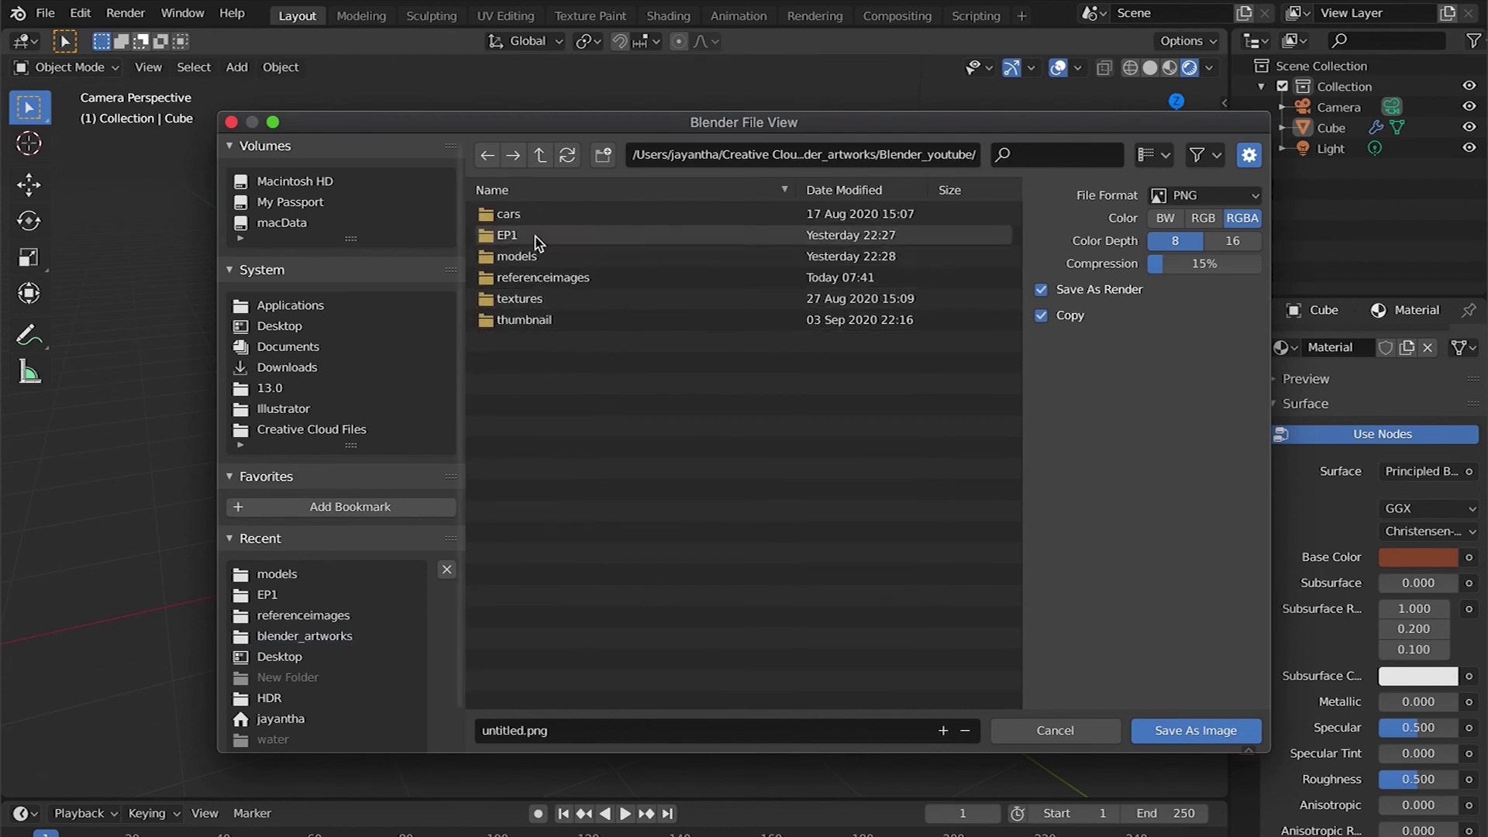
left_click(535, 236)
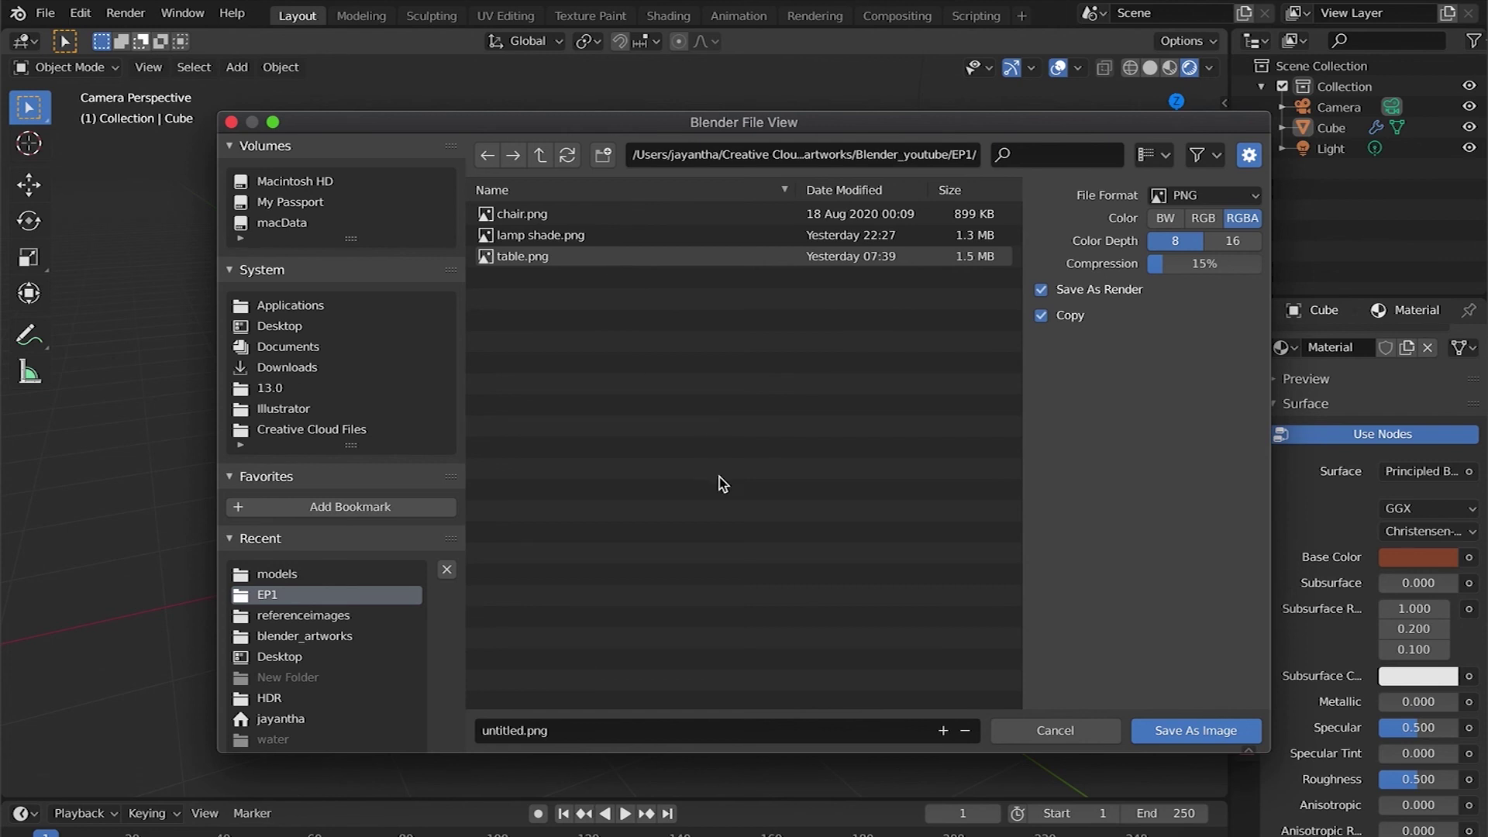
left_click(604, 727)
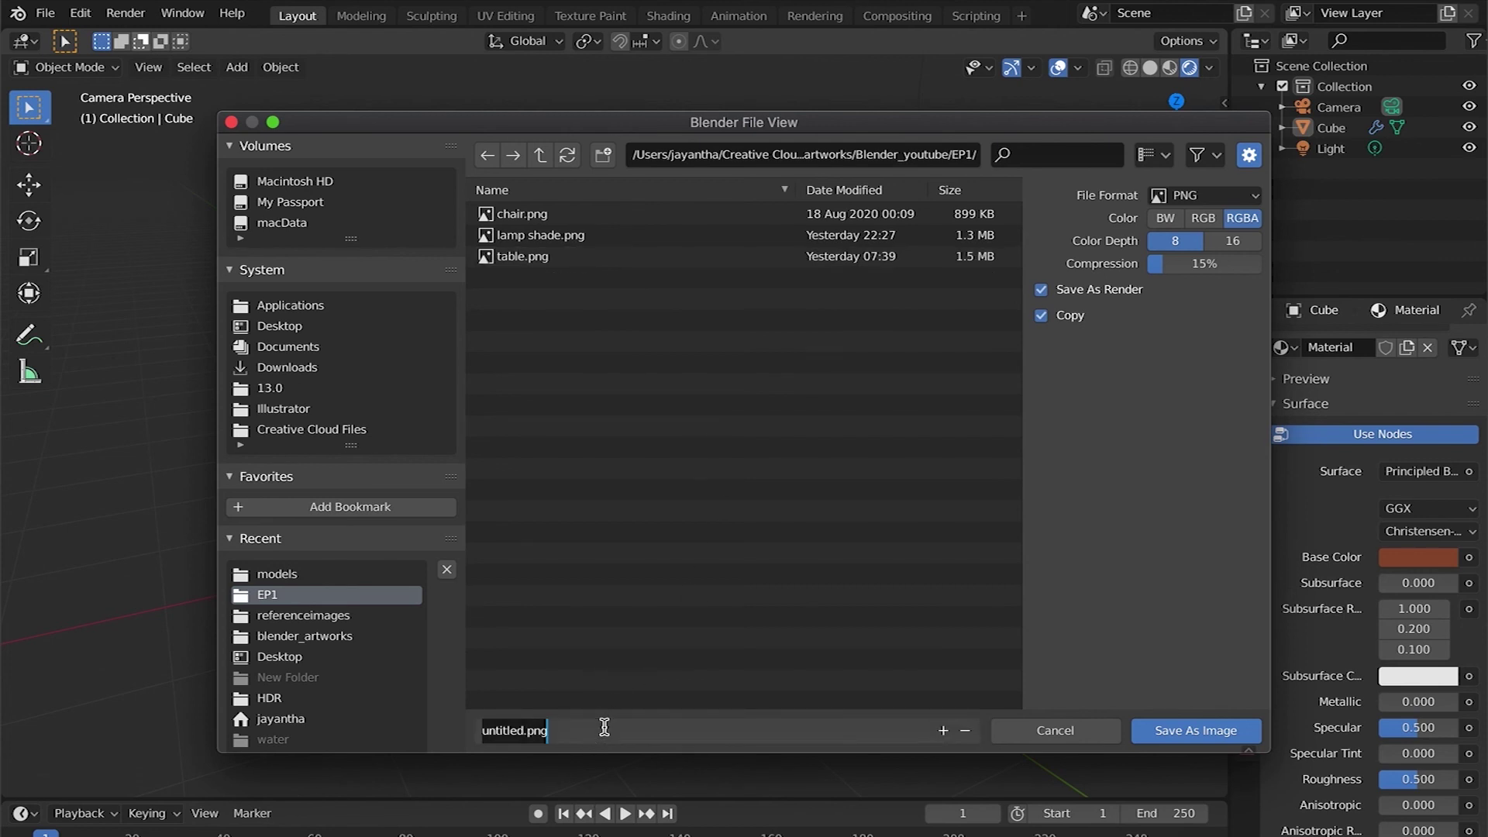
type("table")
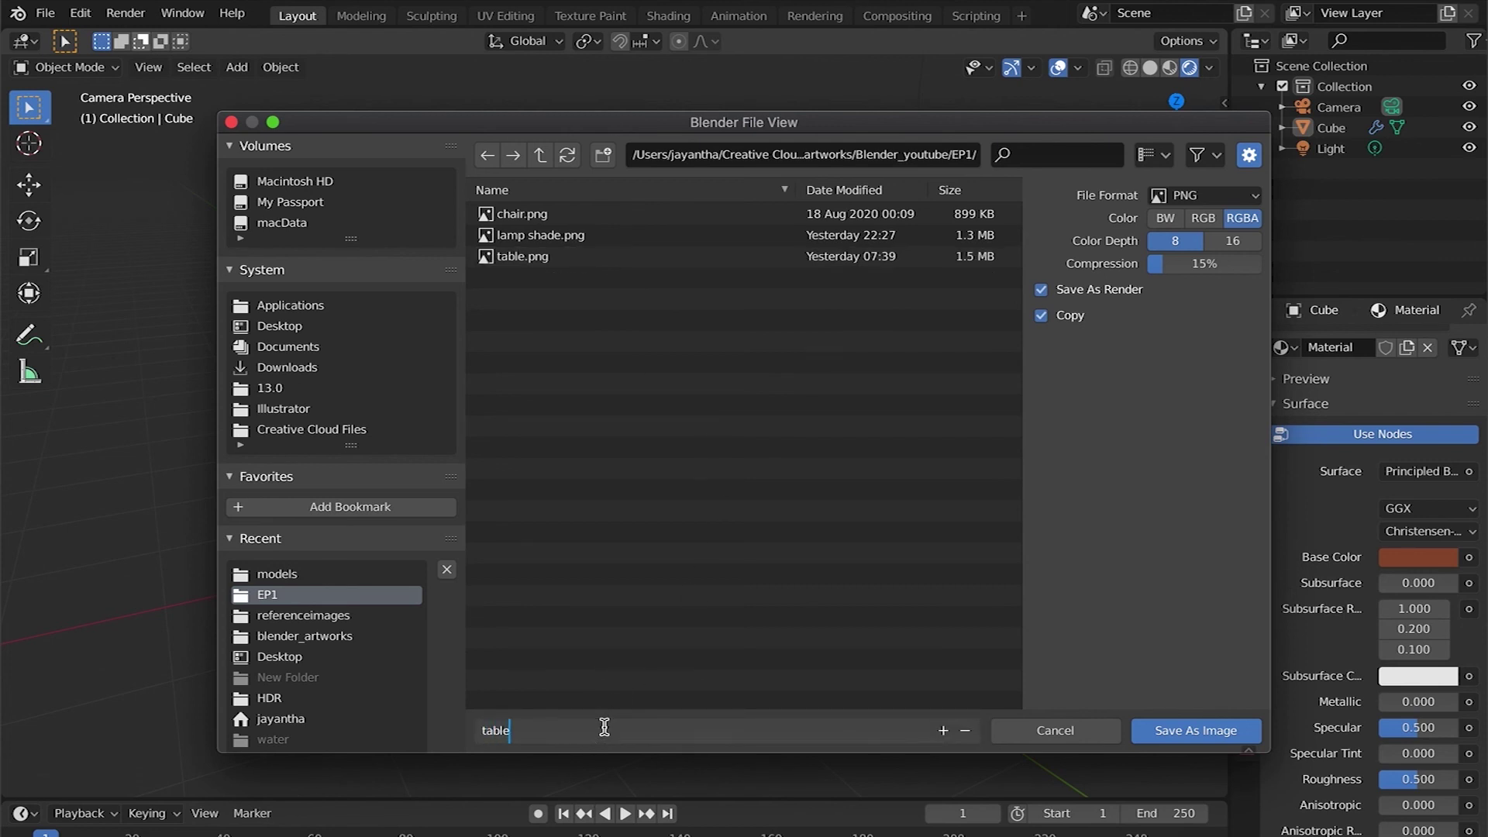
type("2")
key("Return")
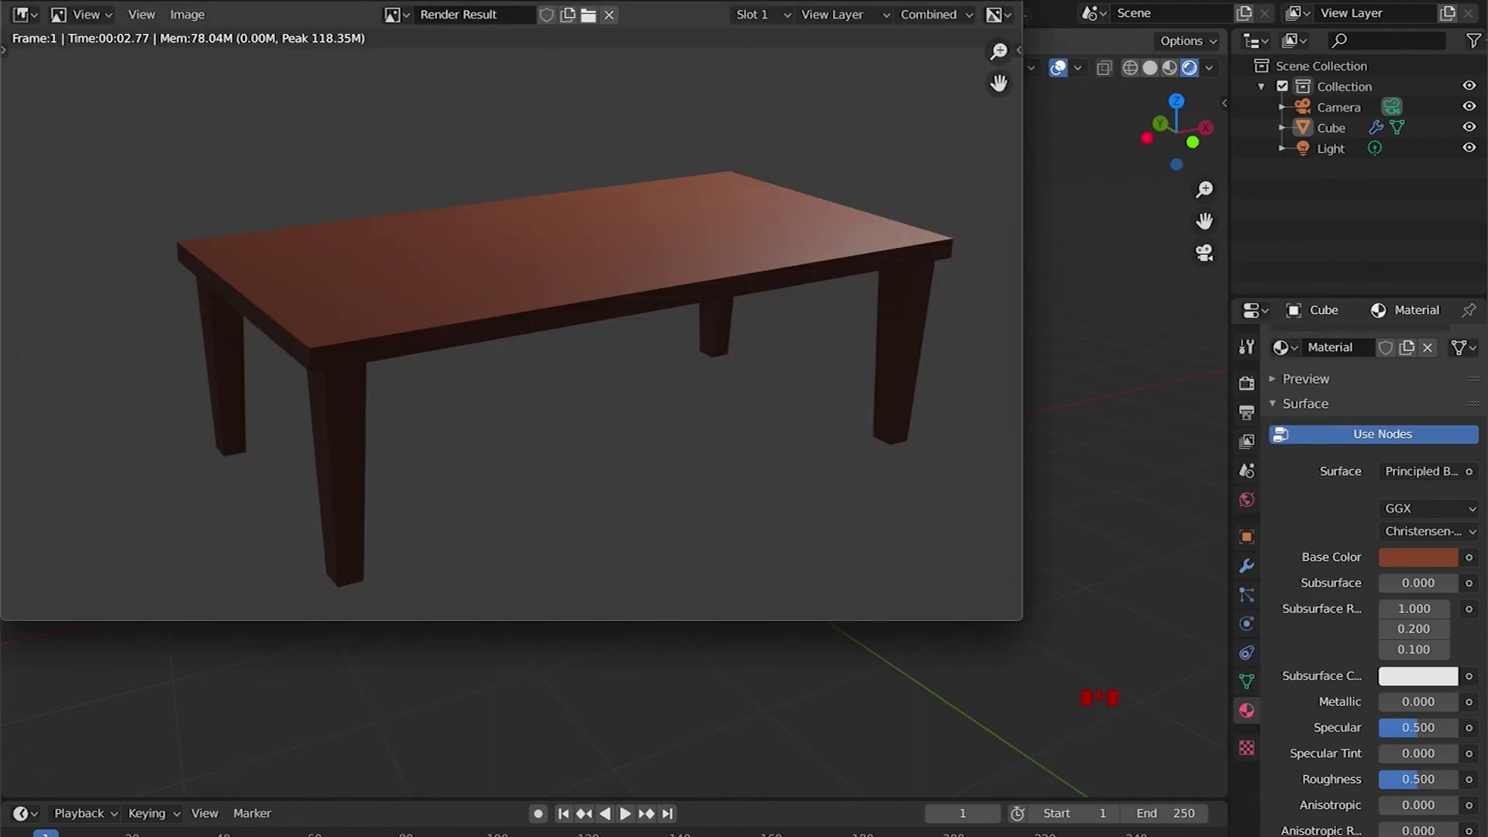
key("Escape")
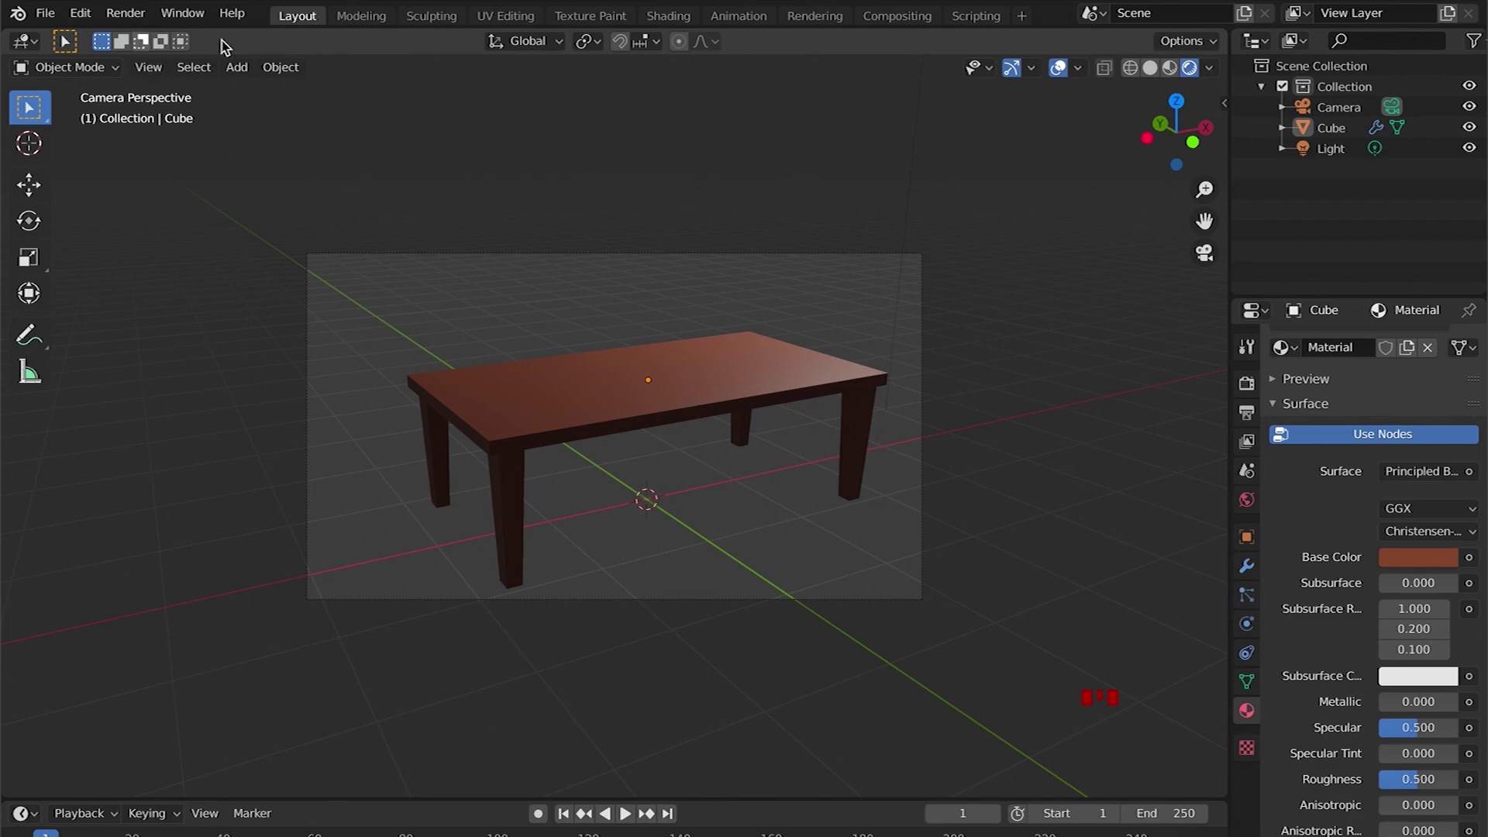
left_click(232, 13)
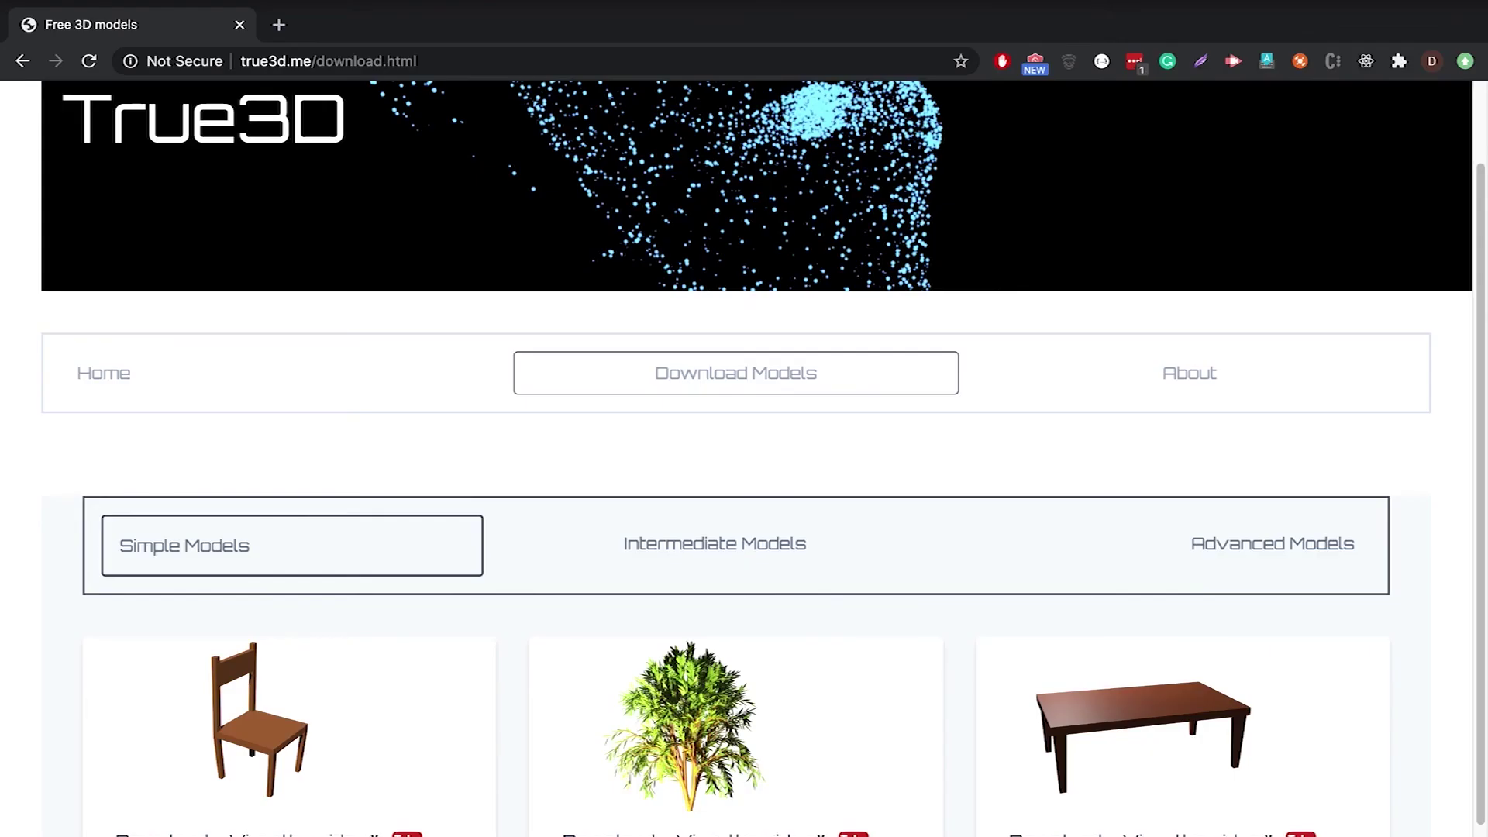